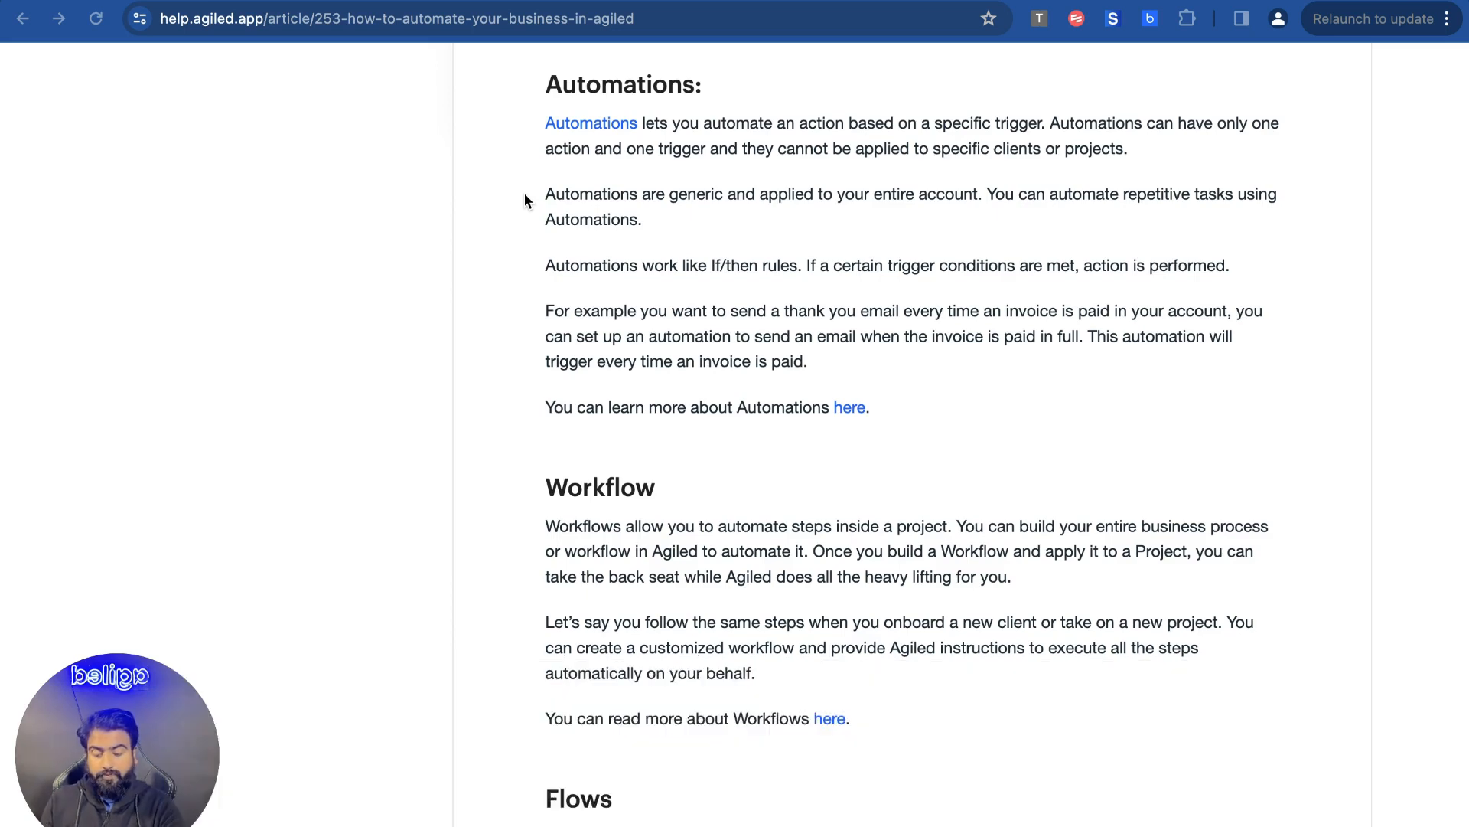
Read the Automations, Workflow and Flows sections of the help article, and switch to Agiled's Automations page to view the existing automations
{"action": "scroll", "coordinate": [342, 447], "scroll_direction": "down", "scroll_amount": 1}
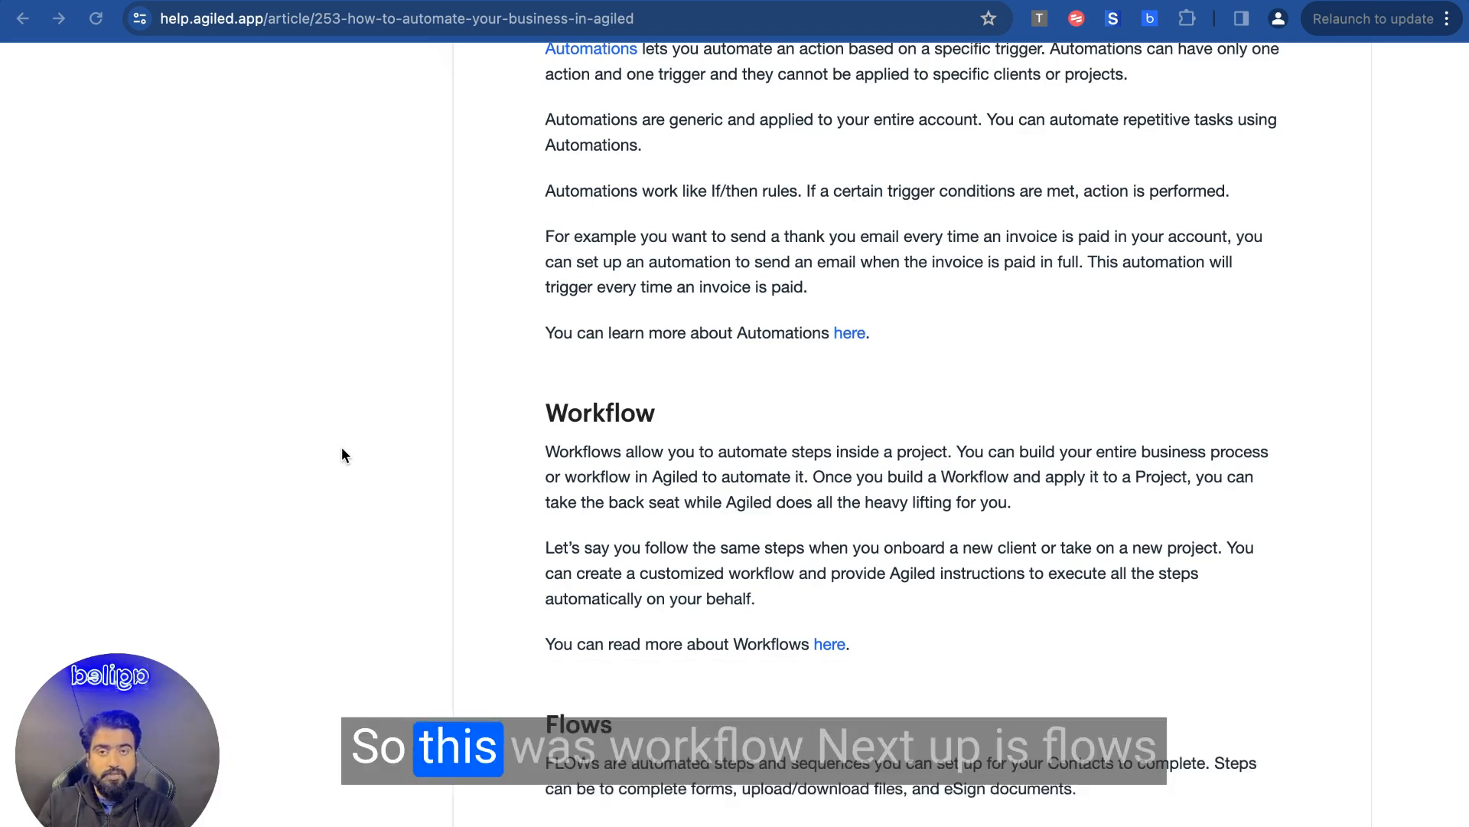
{"action": "scroll", "coordinate": [341, 448], "scroll_direction": "down", "scroll_amount": 3}
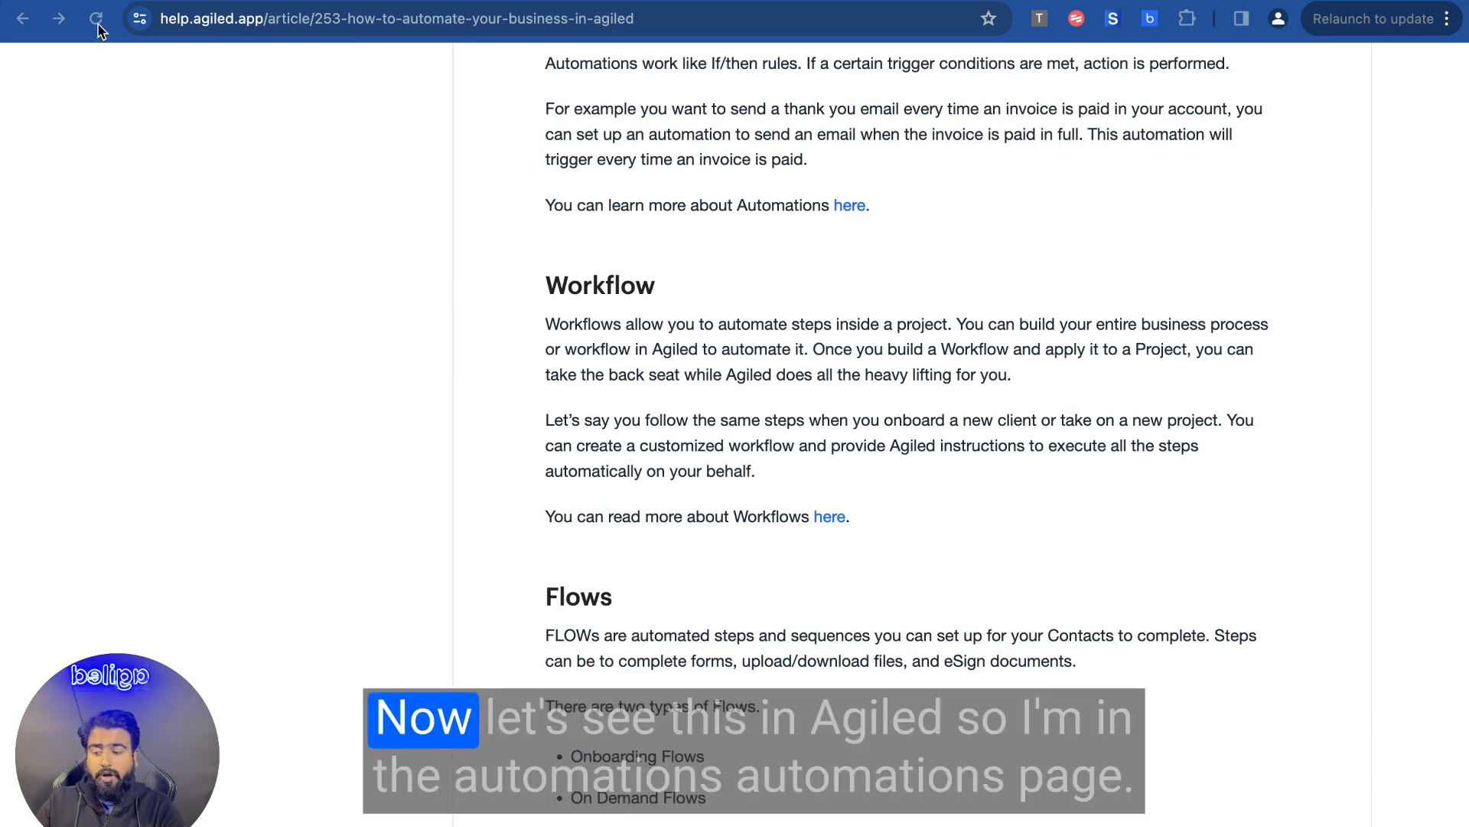
{"action": "left_click", "coordinate": [107, 2]}
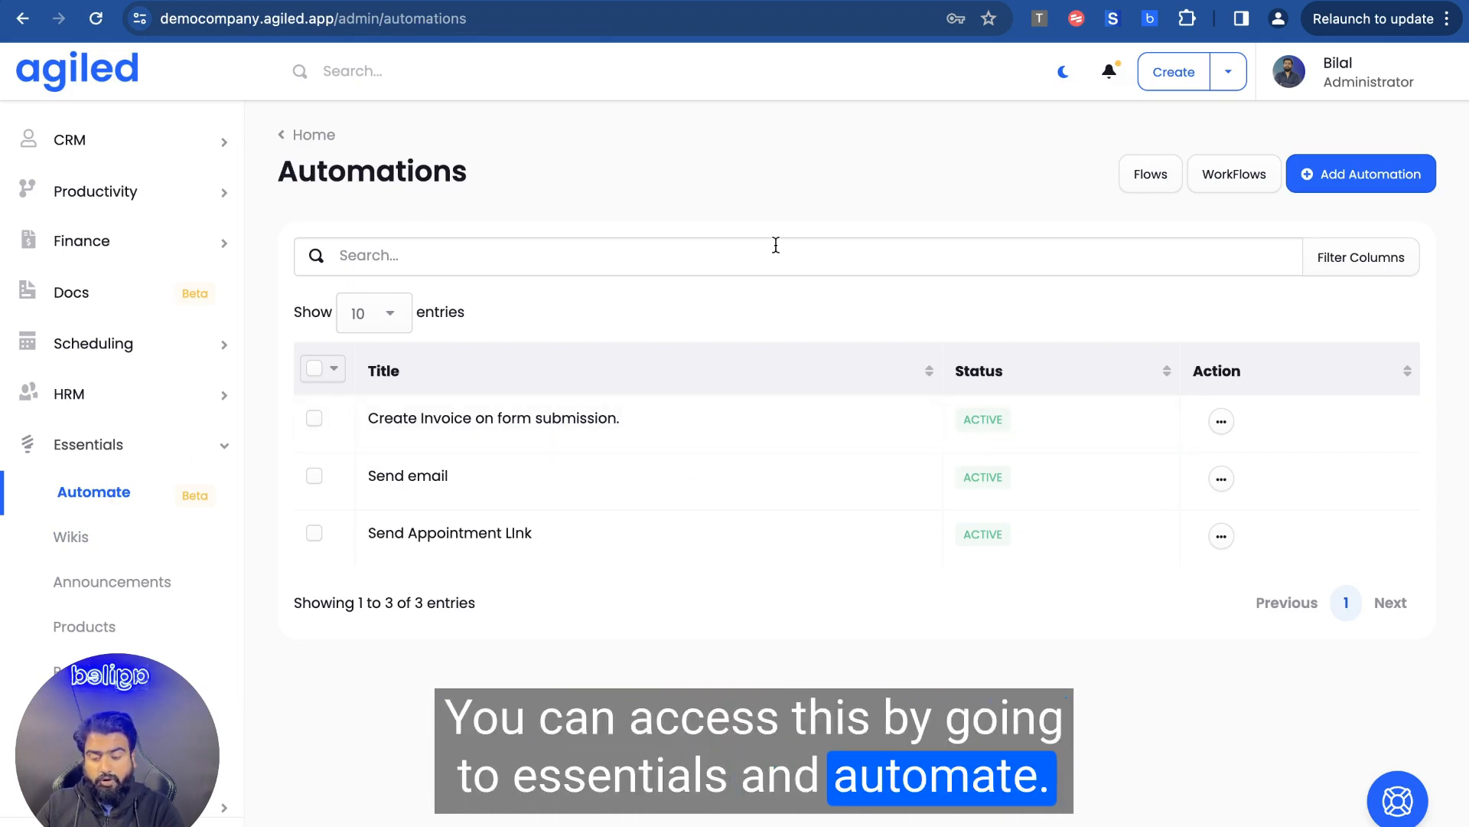
{"action": "scroll", "coordinate": [760, 472], "scroll_direction": "down", "scroll_amount": 2}
{"action": "scroll", "coordinate": [732, 571], "scroll_direction": "up", "scroll_amount": 2}
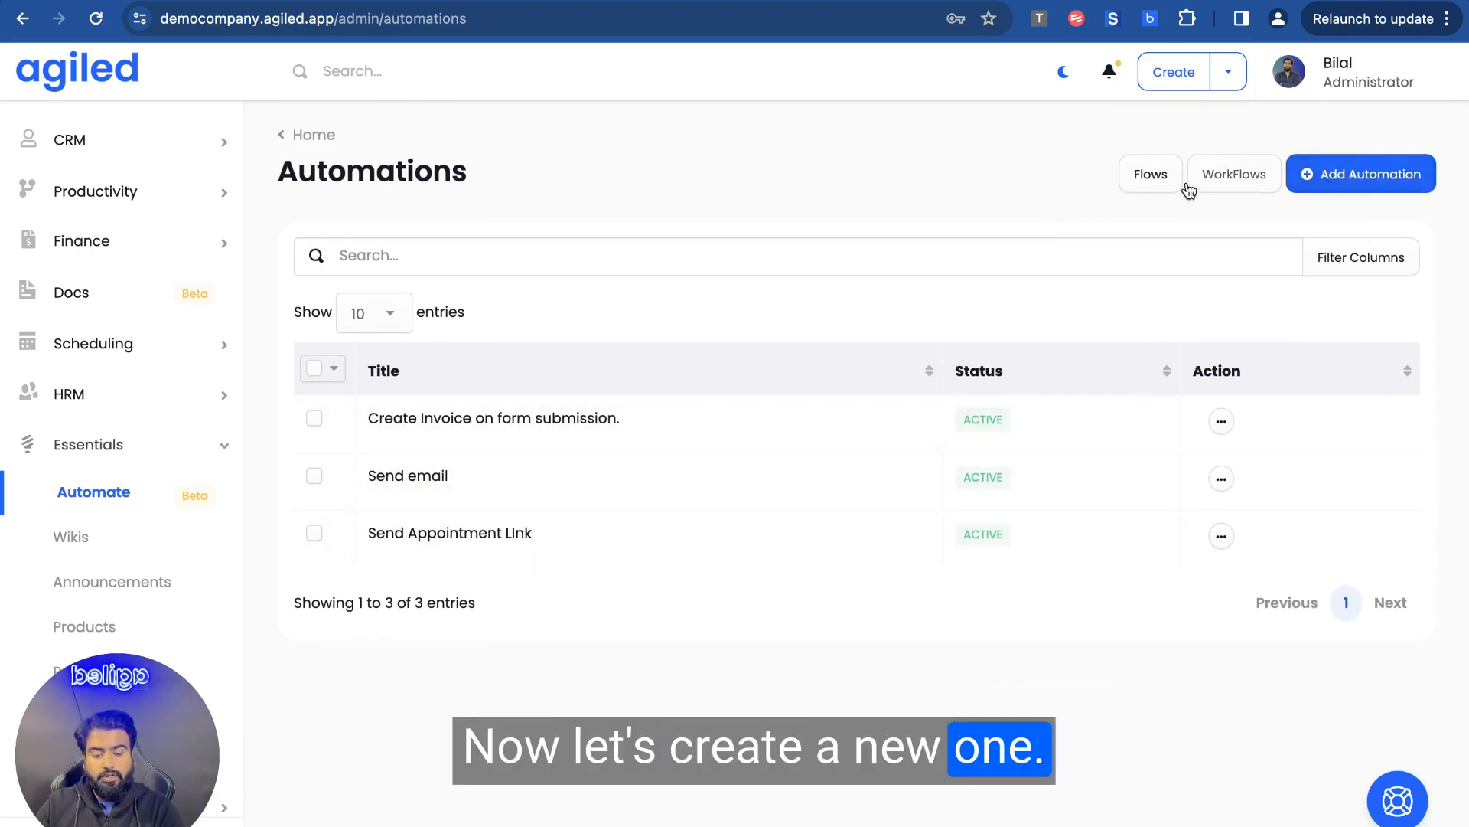
Start a new automation and title it "Send Thank you email"
{"action": "left_click", "coordinate": [1333, 190]}
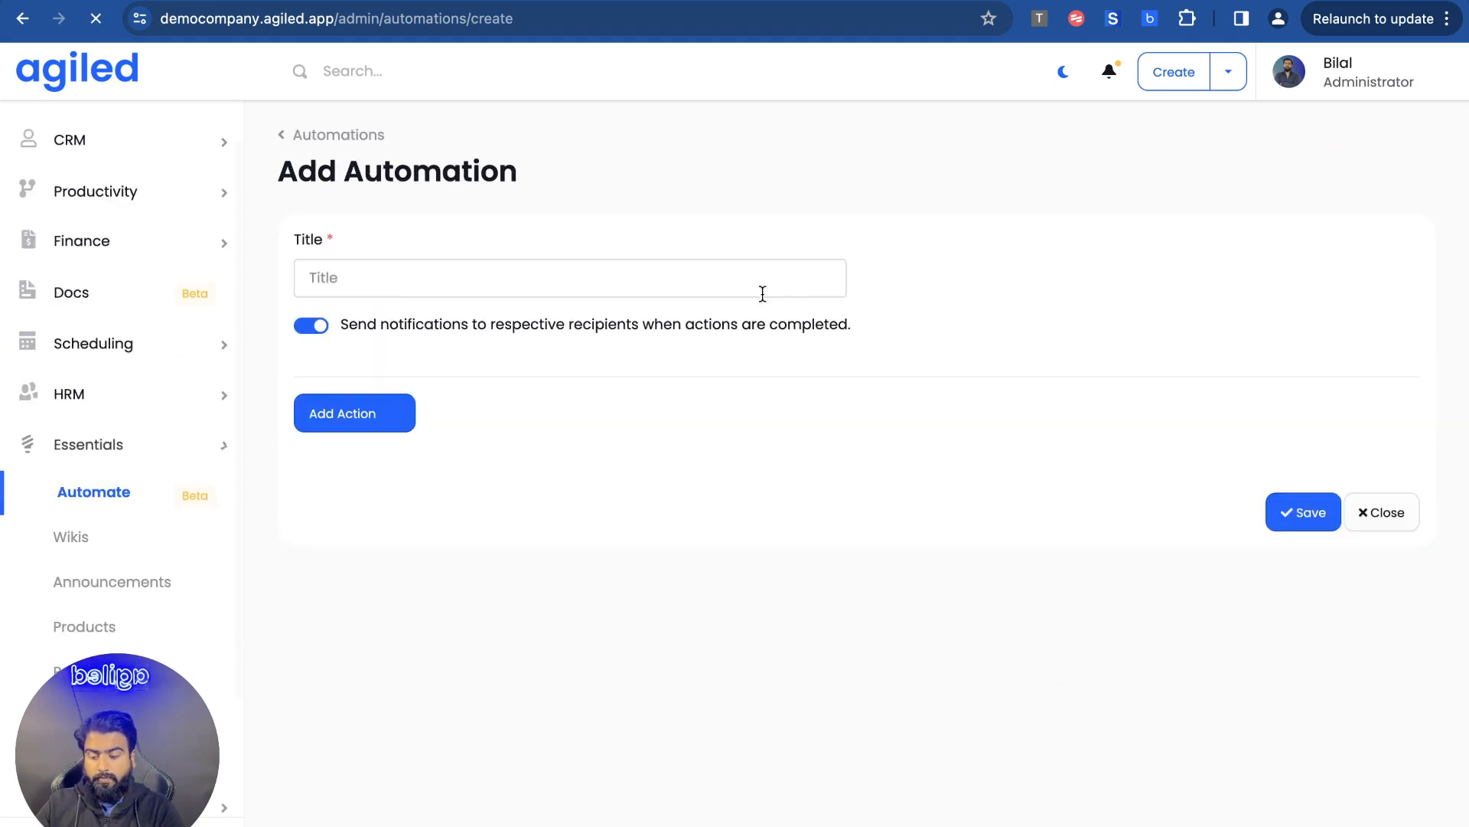
{"action": "left_click", "coordinate": [427, 286]}
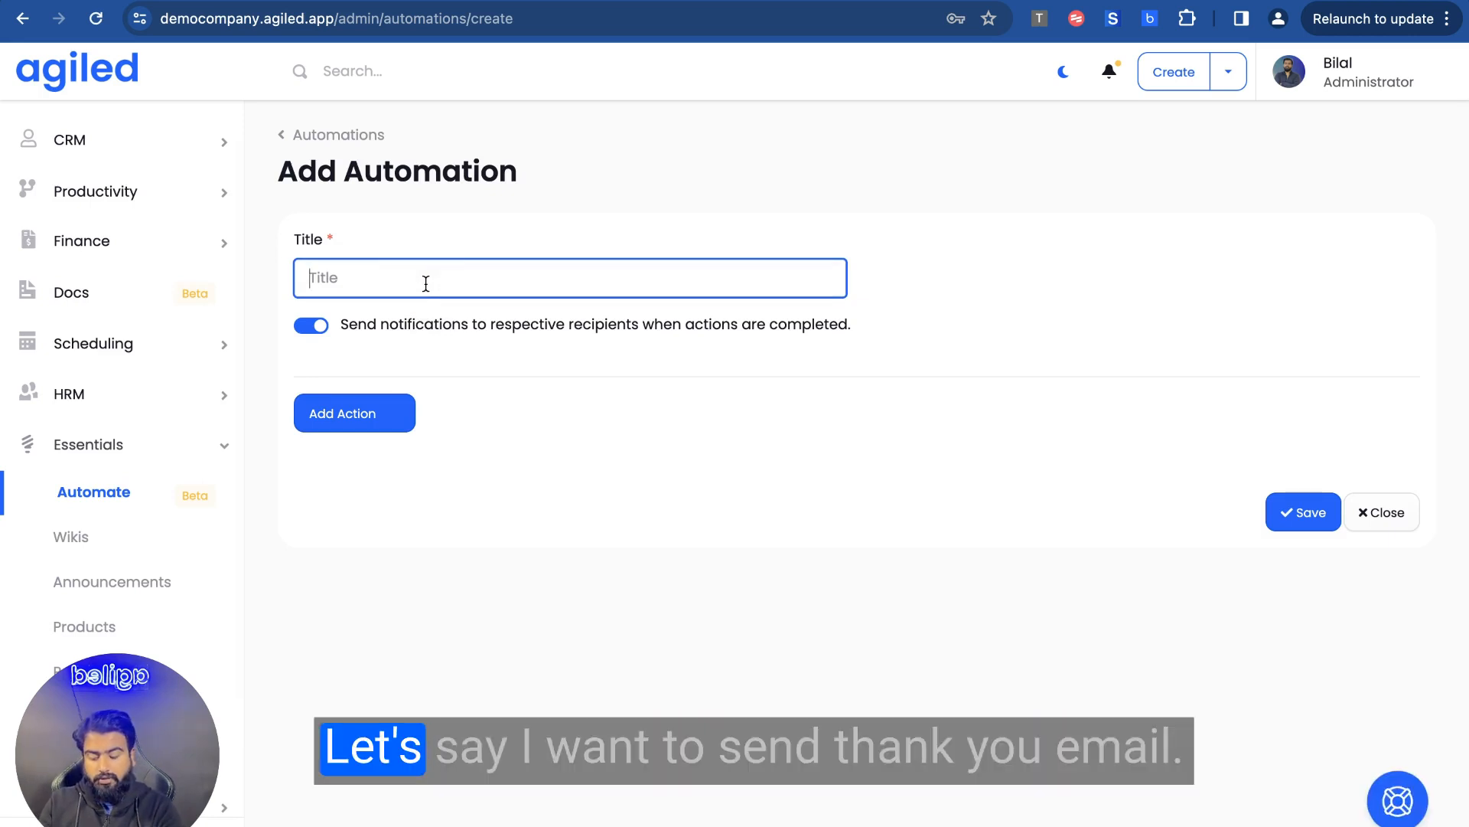
{"action": "type", "text": "Send"}
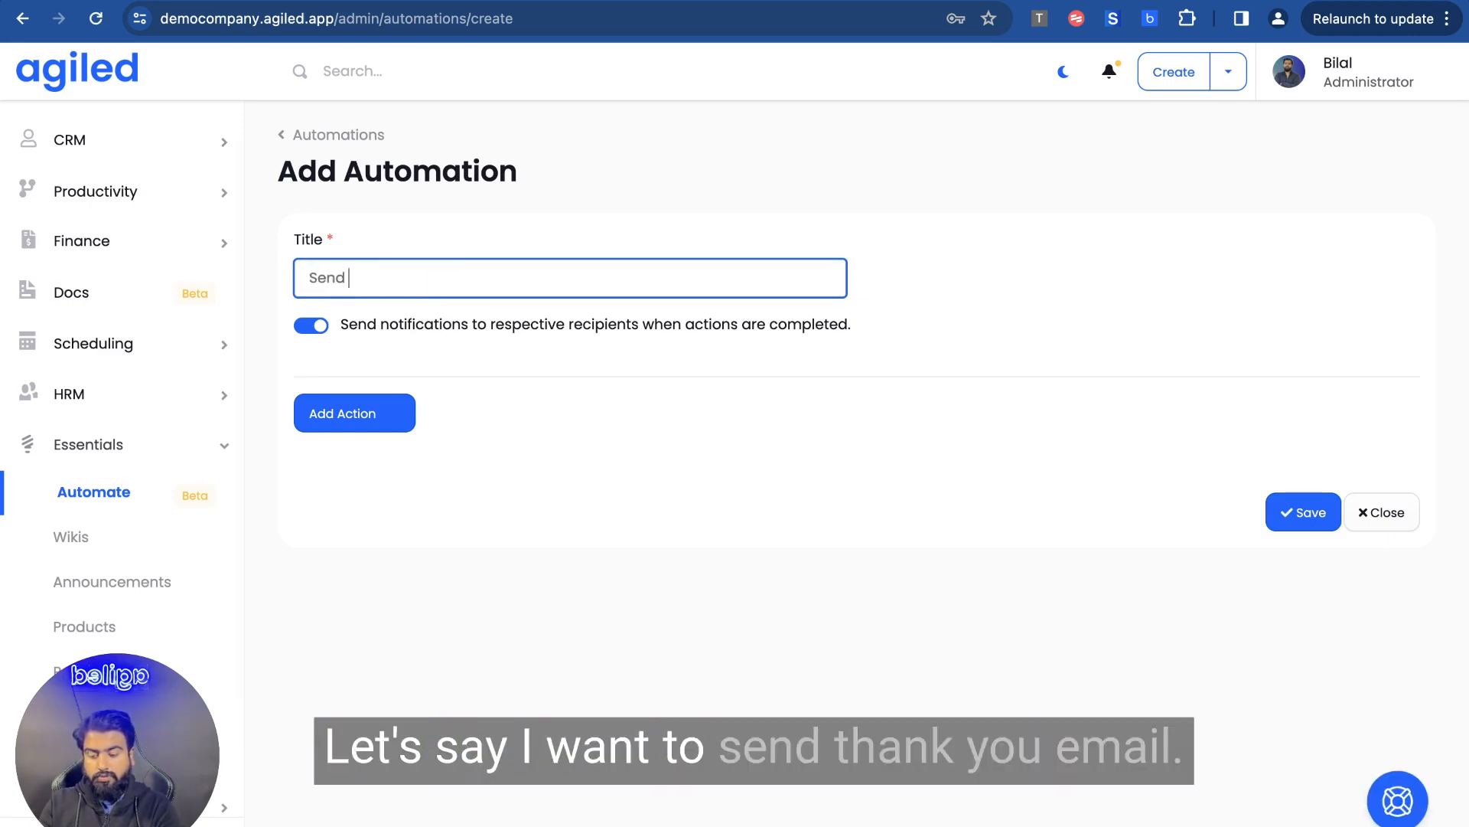
{"action": "type", "text": " Thank you email"}
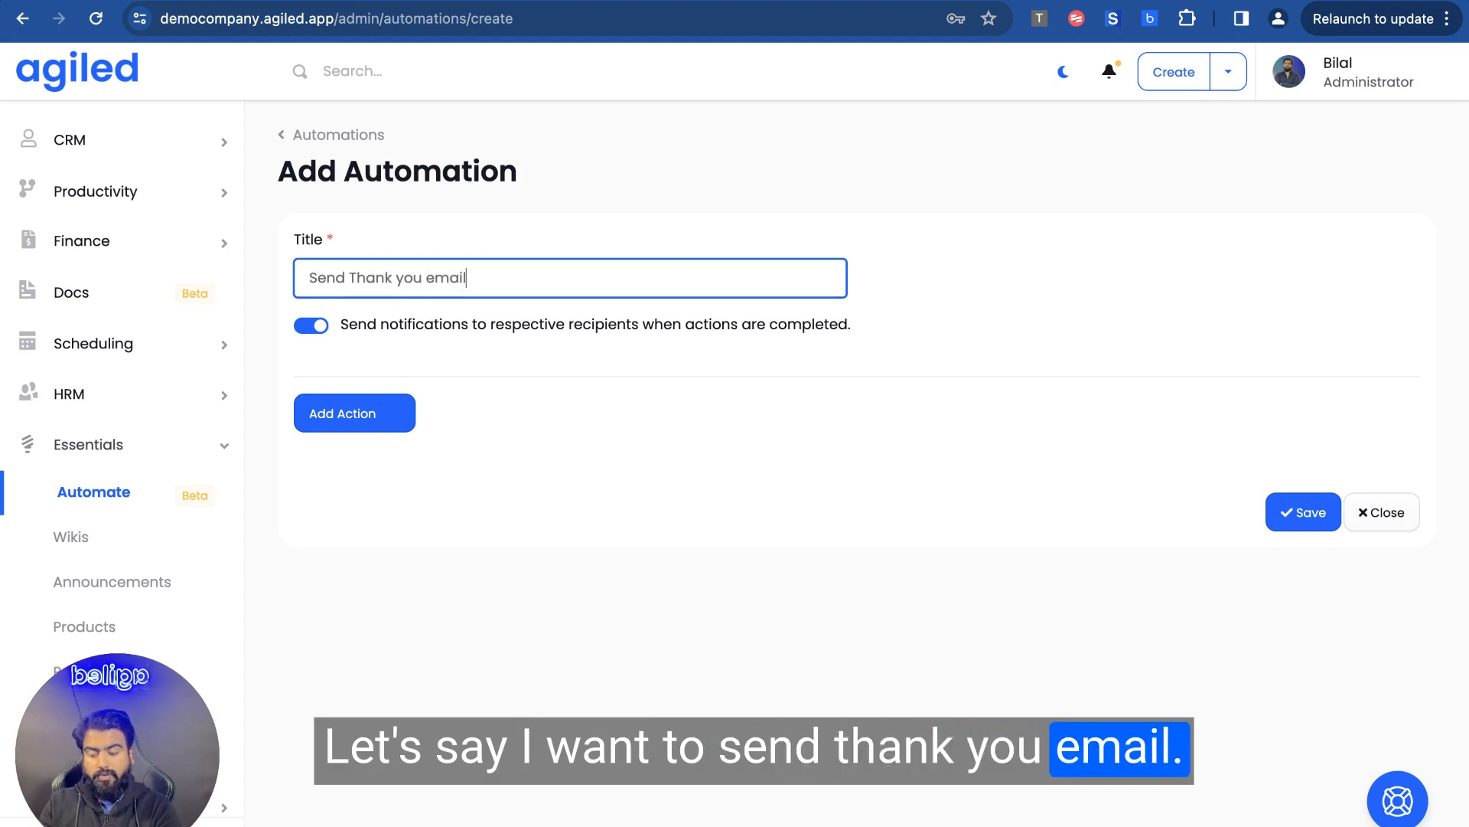
Look through the available automation actions and add the Send Email action
{"action": "left_click", "coordinate": [335, 413]}
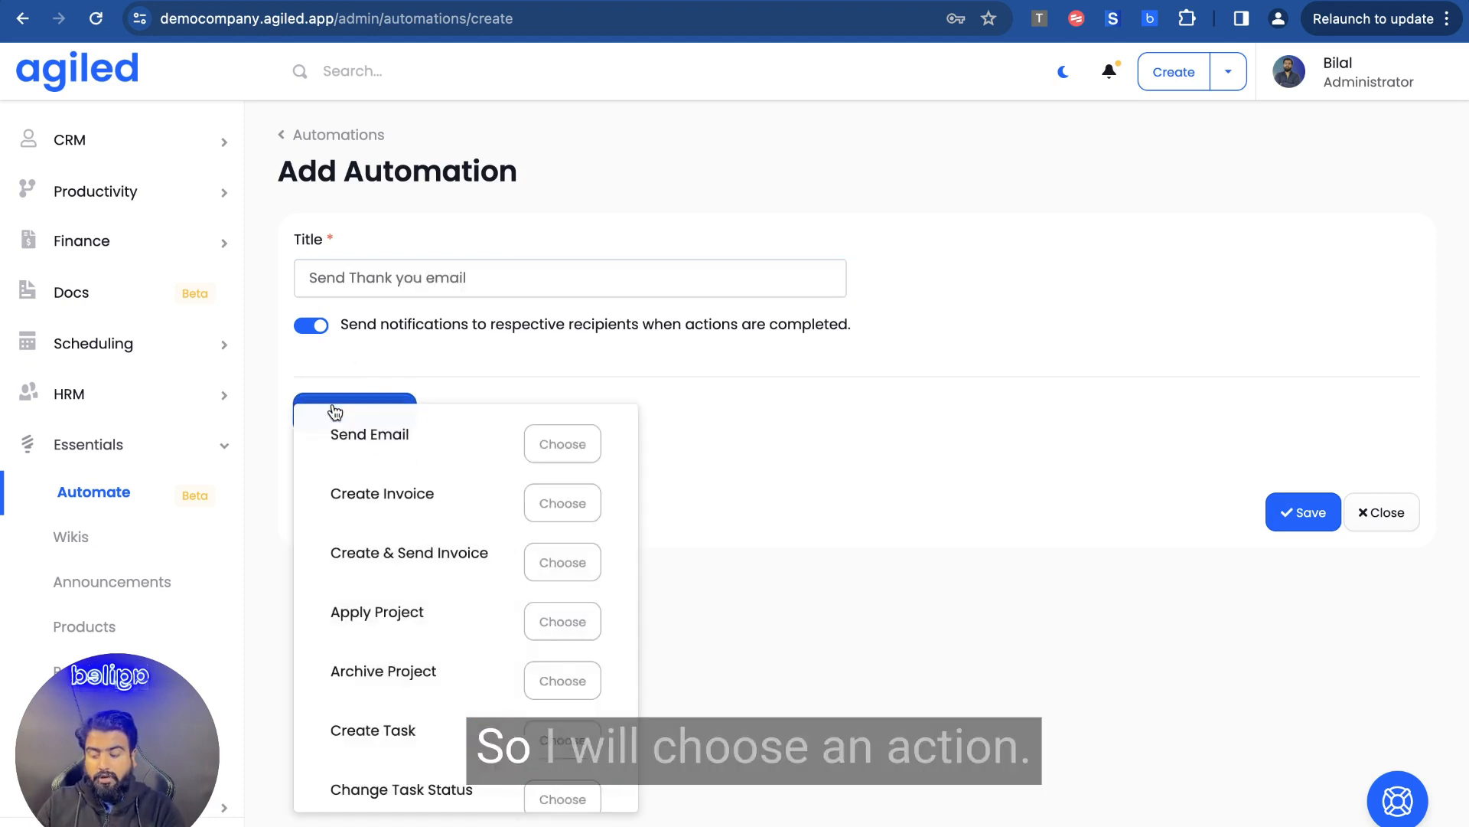
{"action": "scroll", "coordinate": [443, 487], "scroll_direction": "down", "scroll_amount": 10}
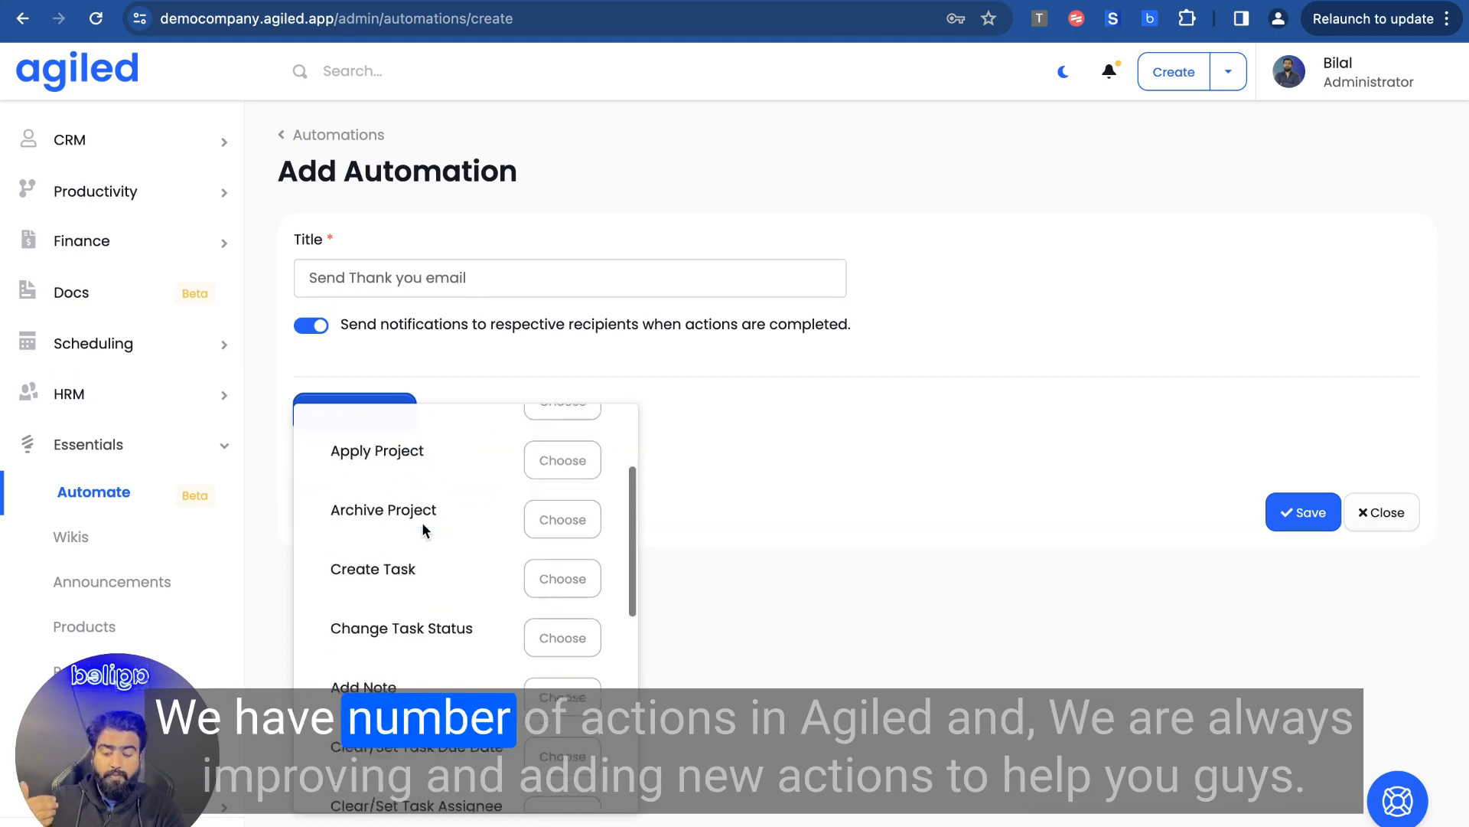
{"action": "scroll", "coordinate": [446, 485], "scroll_direction": "up", "scroll_amount": 10}
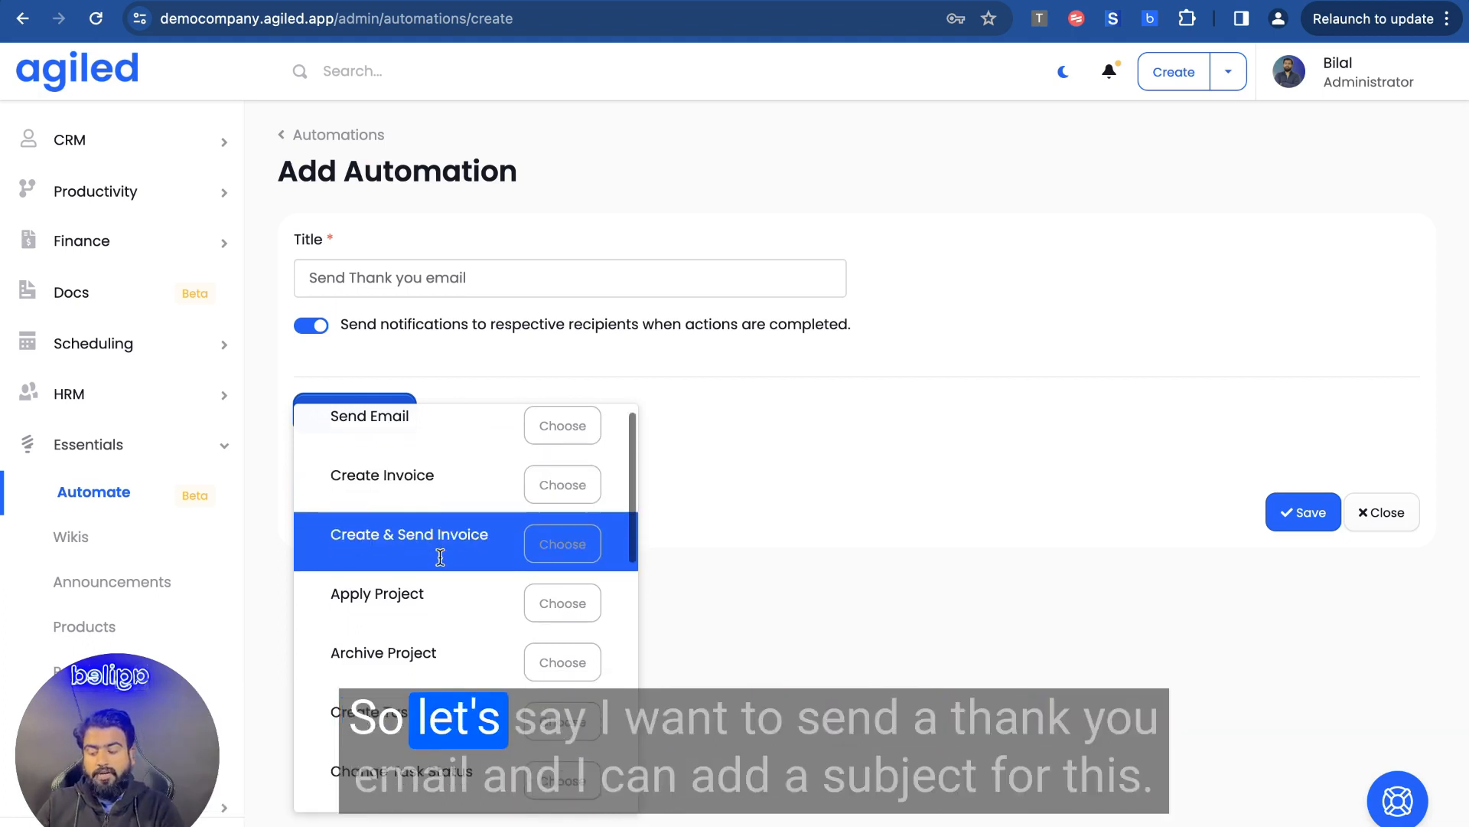
{"action": "left_click", "coordinate": [549, 447]}
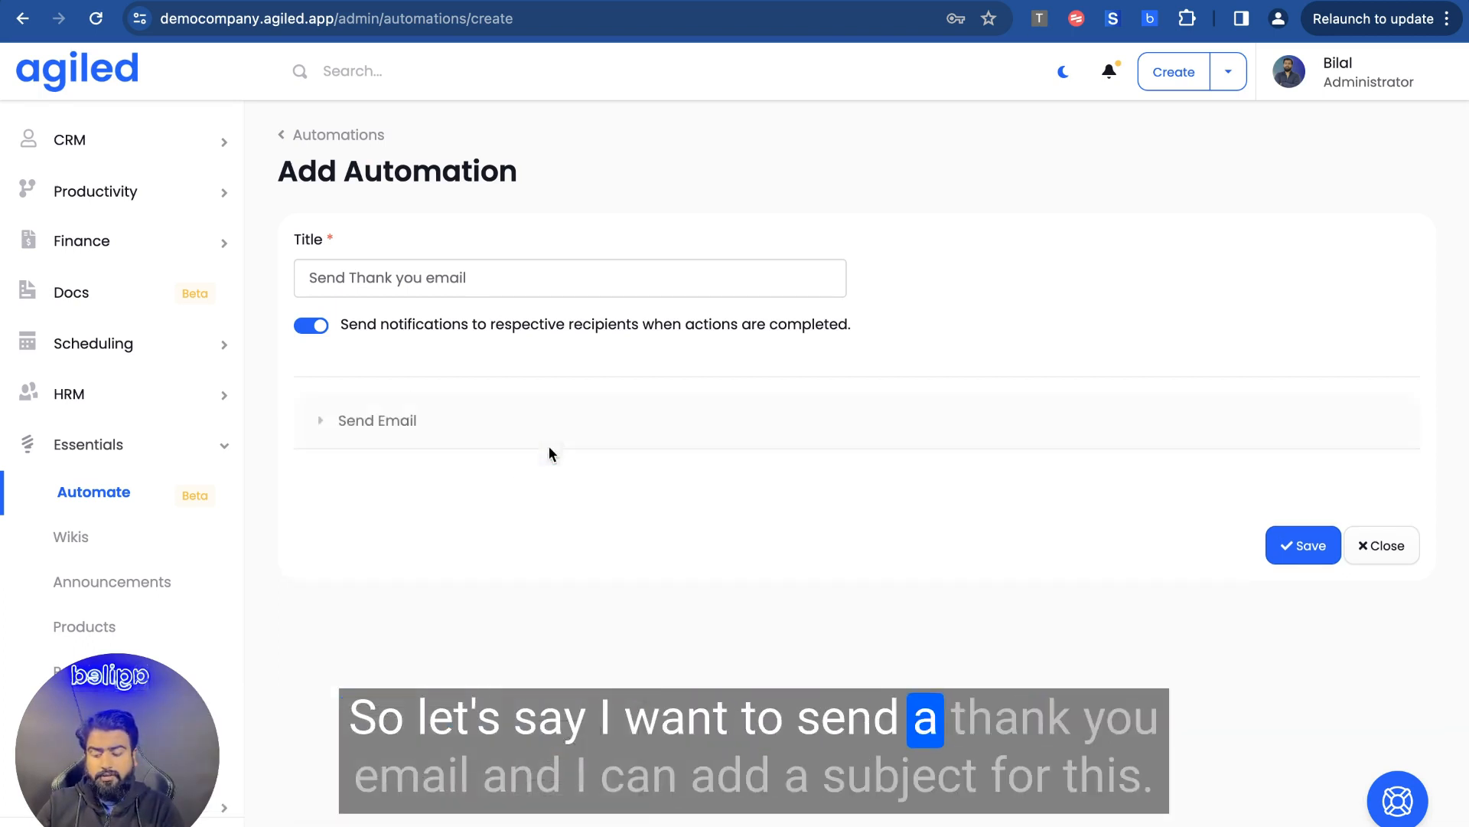
Expand the Send Email action, enter the sender's name and set the subject to "Thank you for paying your invice"
{"action": "left_click", "coordinate": [393, 432]}
{"action": "scroll", "coordinate": [429, 561], "scroll_direction": "down", "scroll_amount": 3}
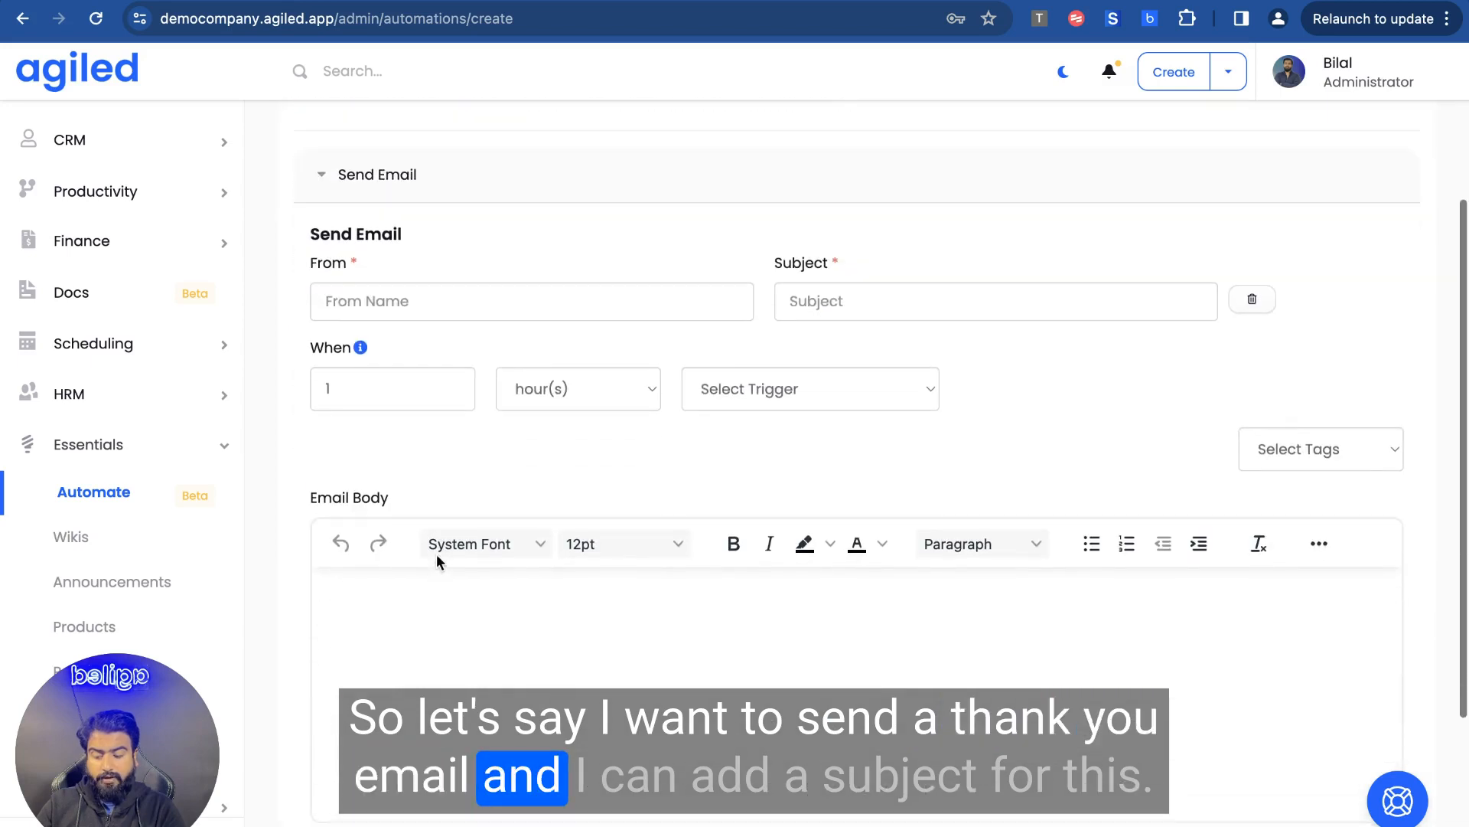
{"action": "left_click", "coordinate": [440, 299]}
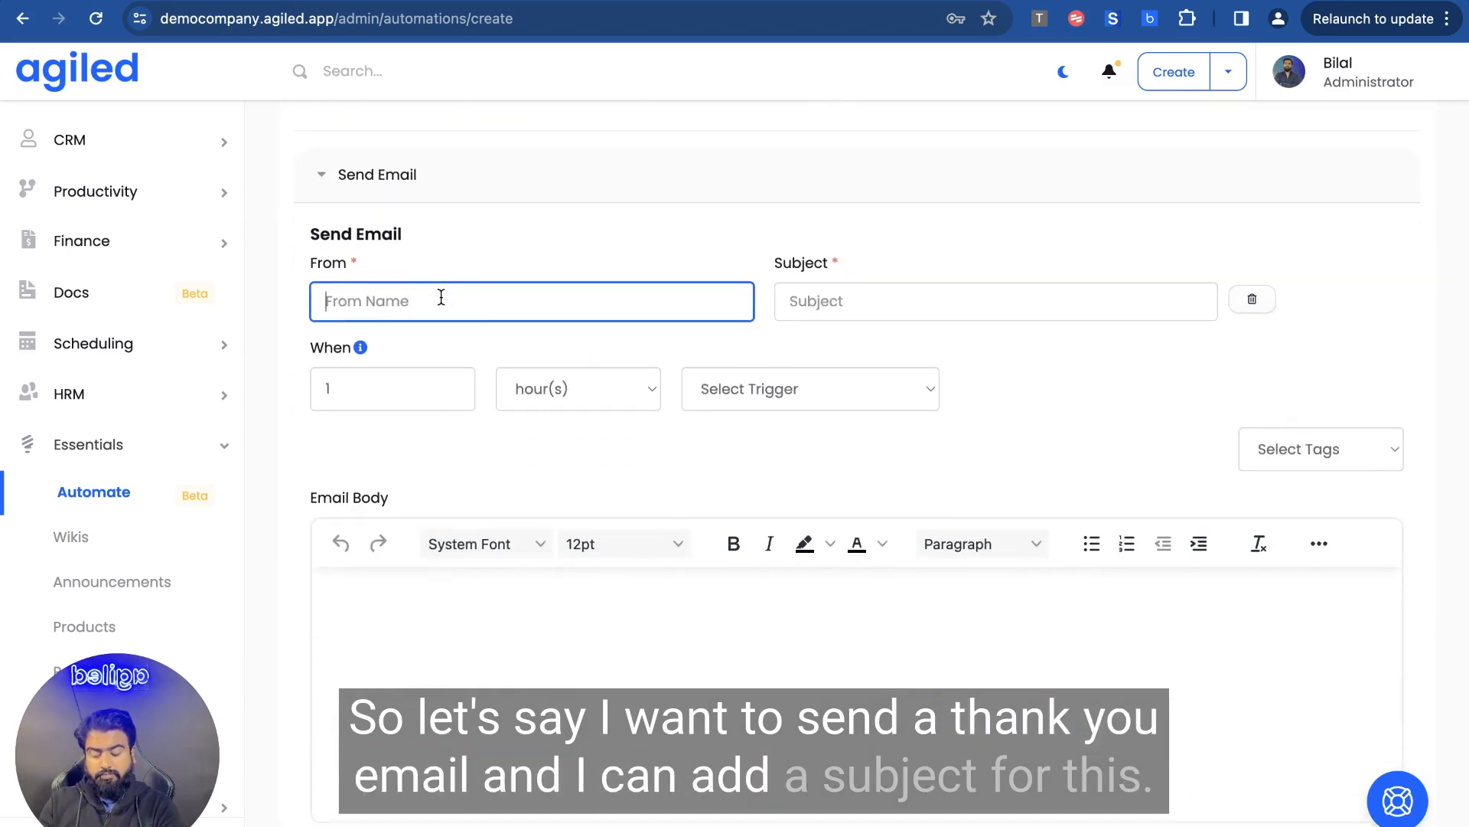
{"action": "type", "text": "Bilal"}
{"action": "key", "text": "Tab"}
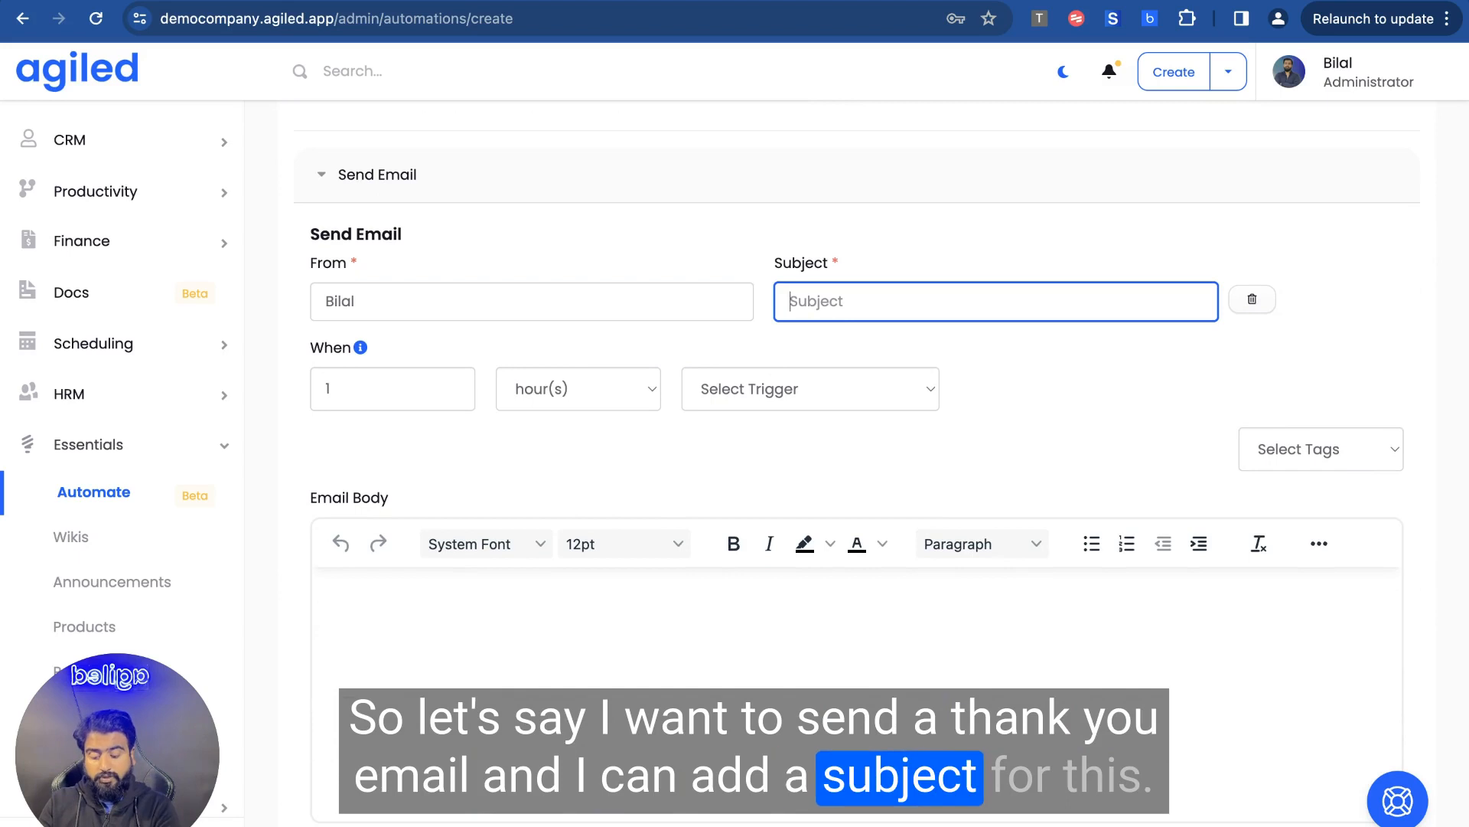
{"action": "type", "text": "T"}
{"action": "key", "text": "BackSpace"}
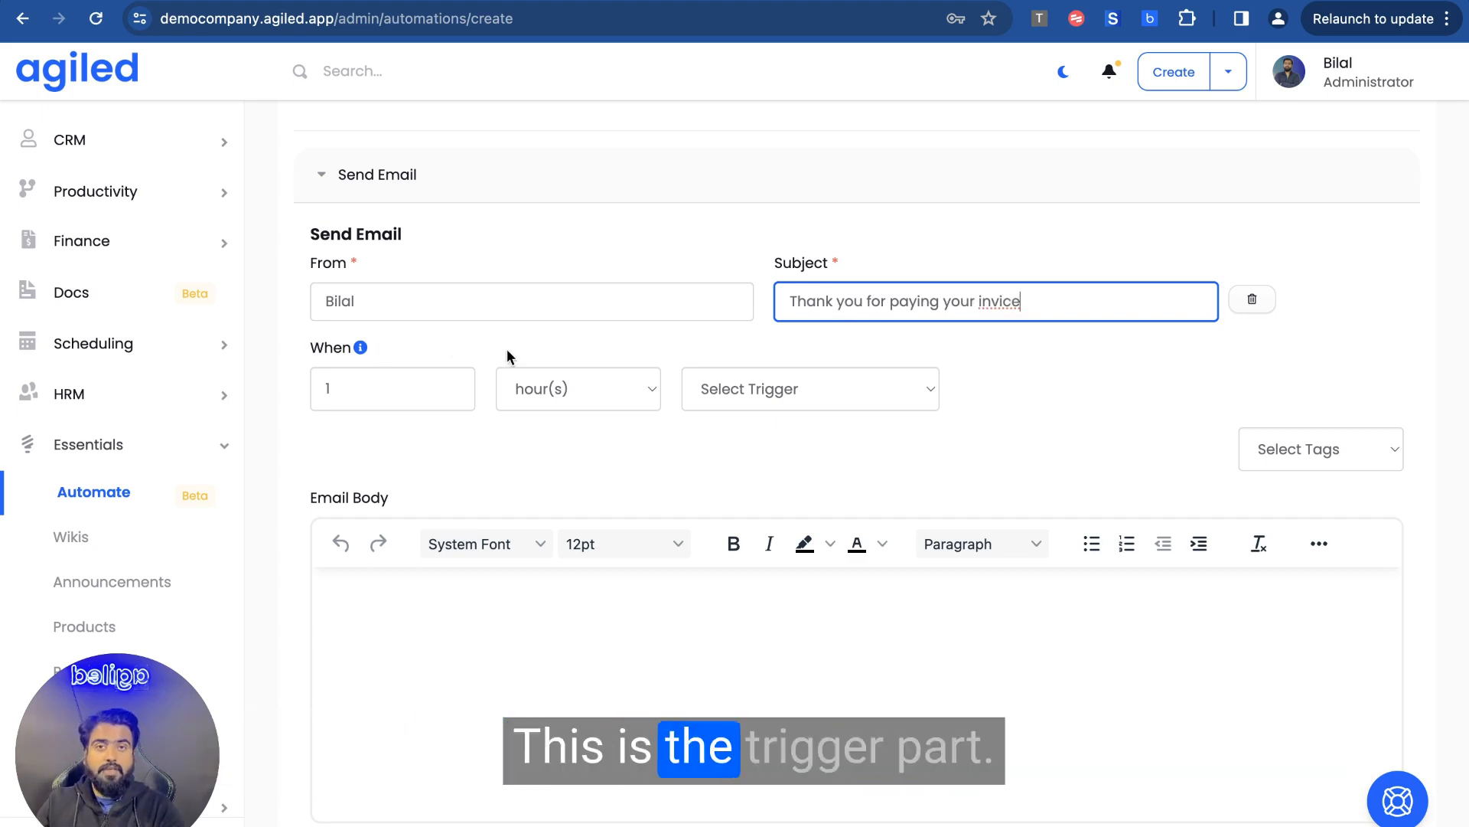
Set the email to go out 1 hour(s) "after invoice paid in full"
{"action": "left_click", "coordinate": [451, 396]}
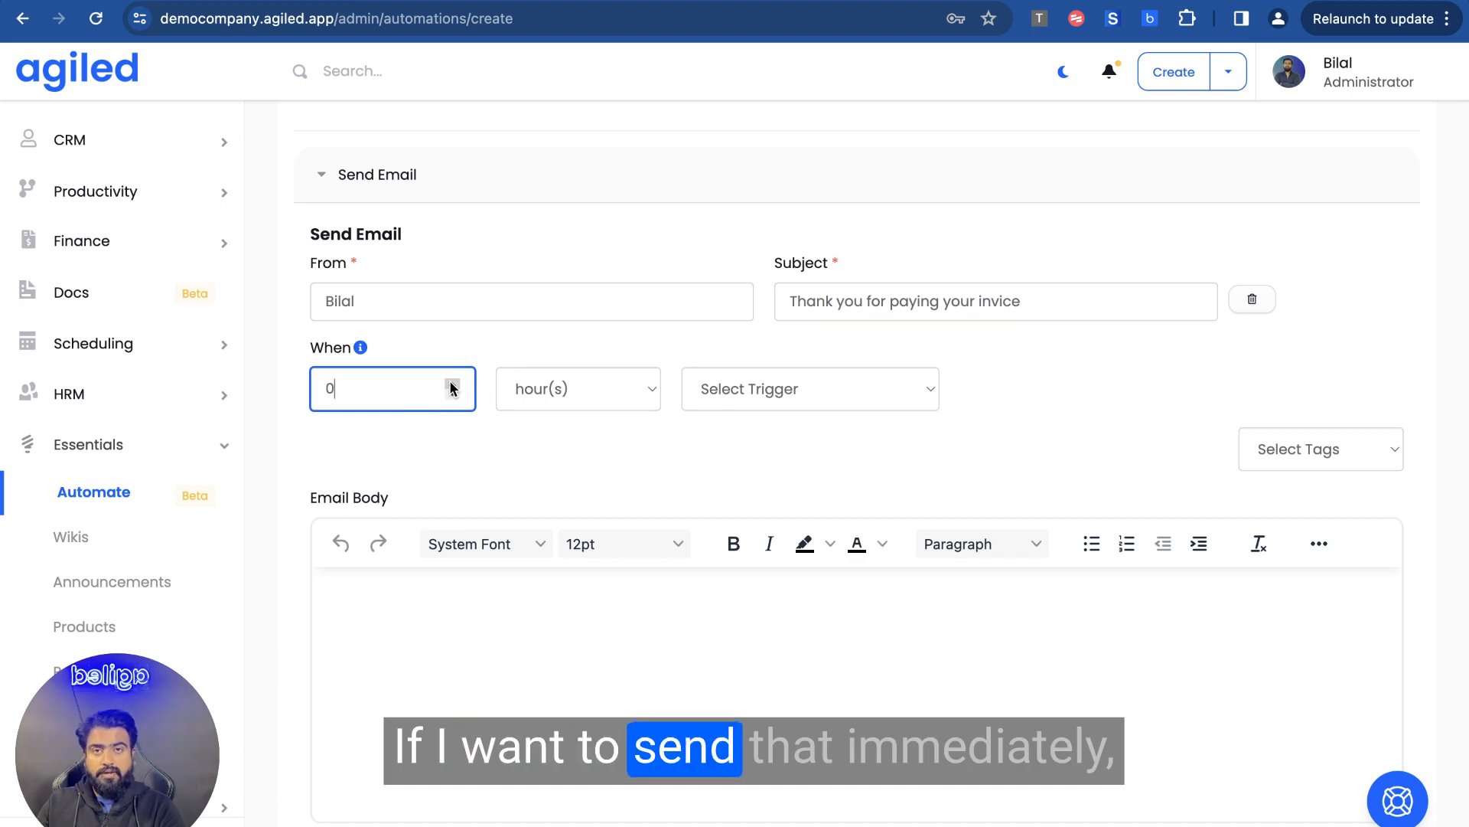
{"action": "left_click", "coordinate": [451, 383]}
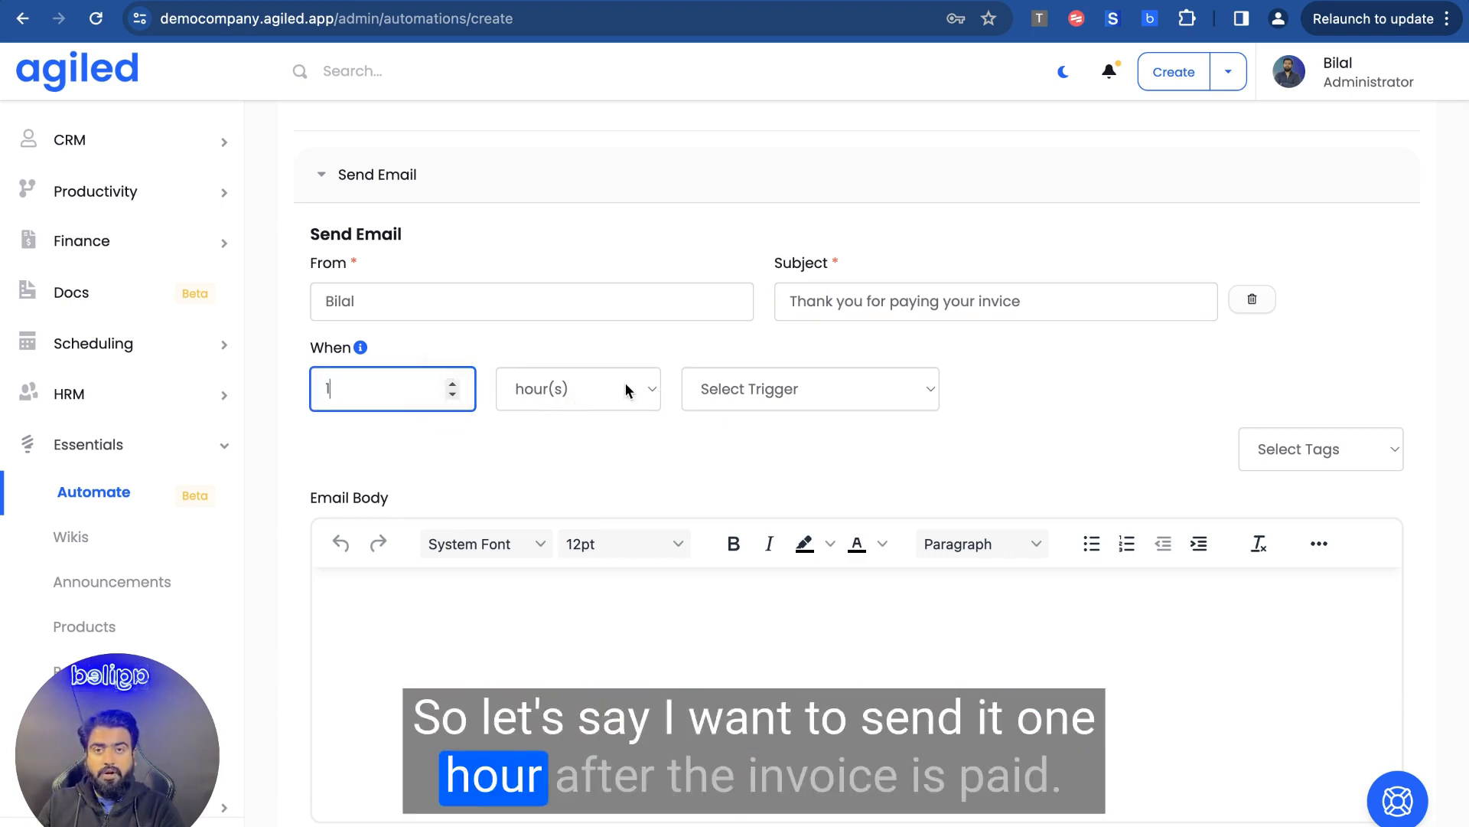
{"action": "left_click", "coordinate": [727, 390]}
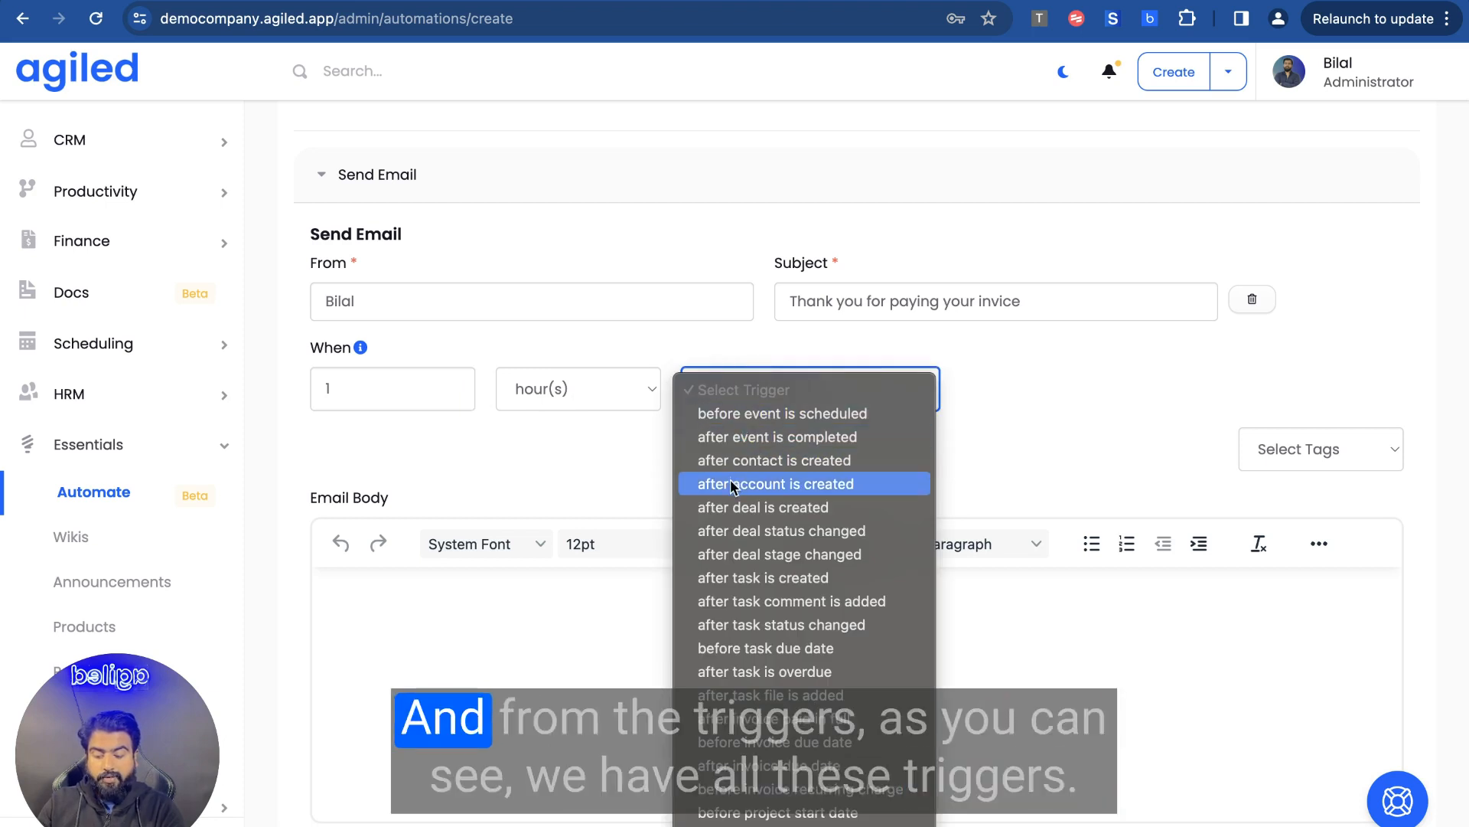
{"action": "scroll", "coordinate": [749, 551], "scroll_direction": "down", "scroll_amount": 2}
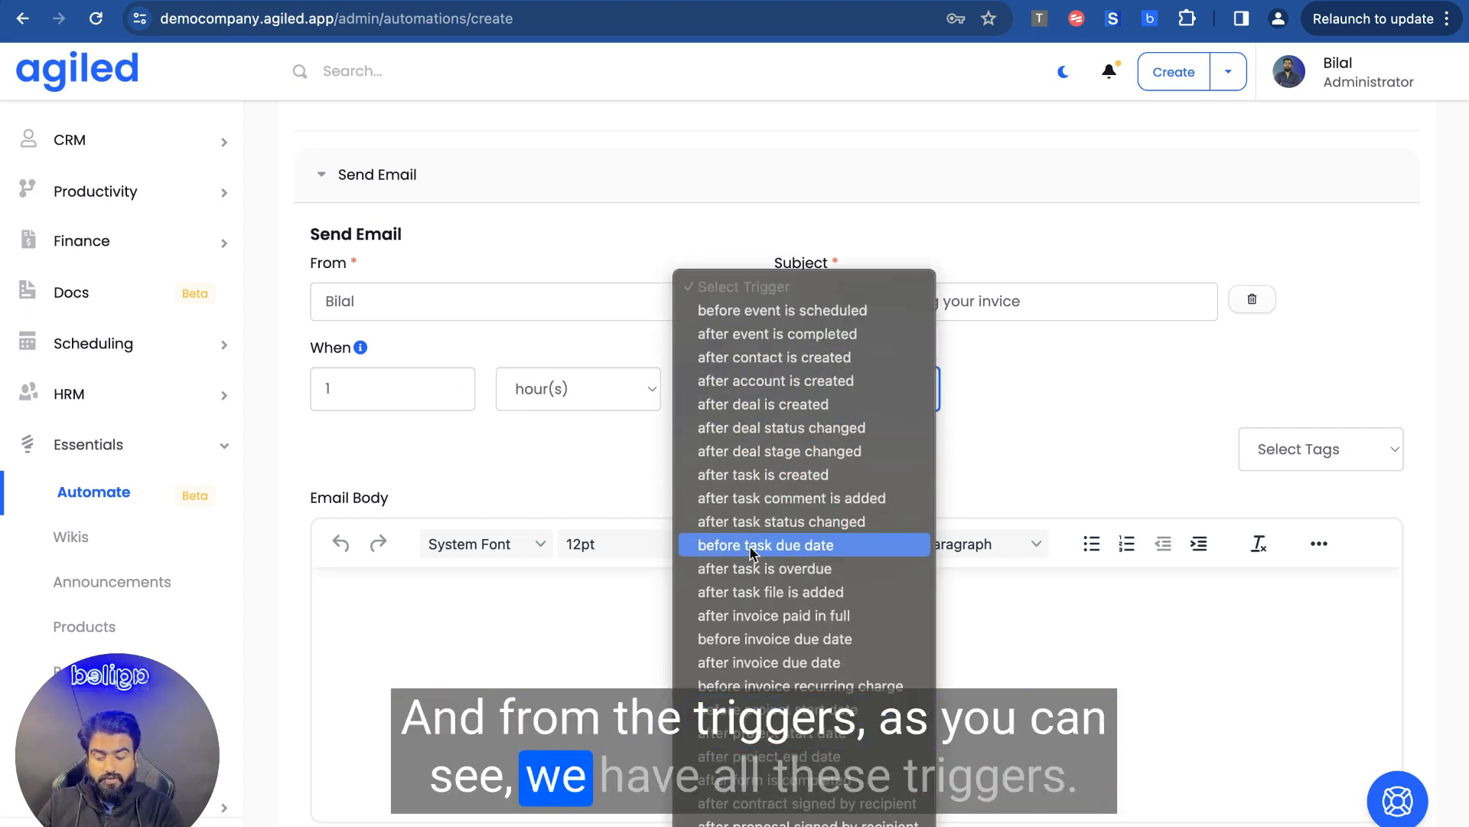
{"action": "left_click", "coordinate": [760, 616]}
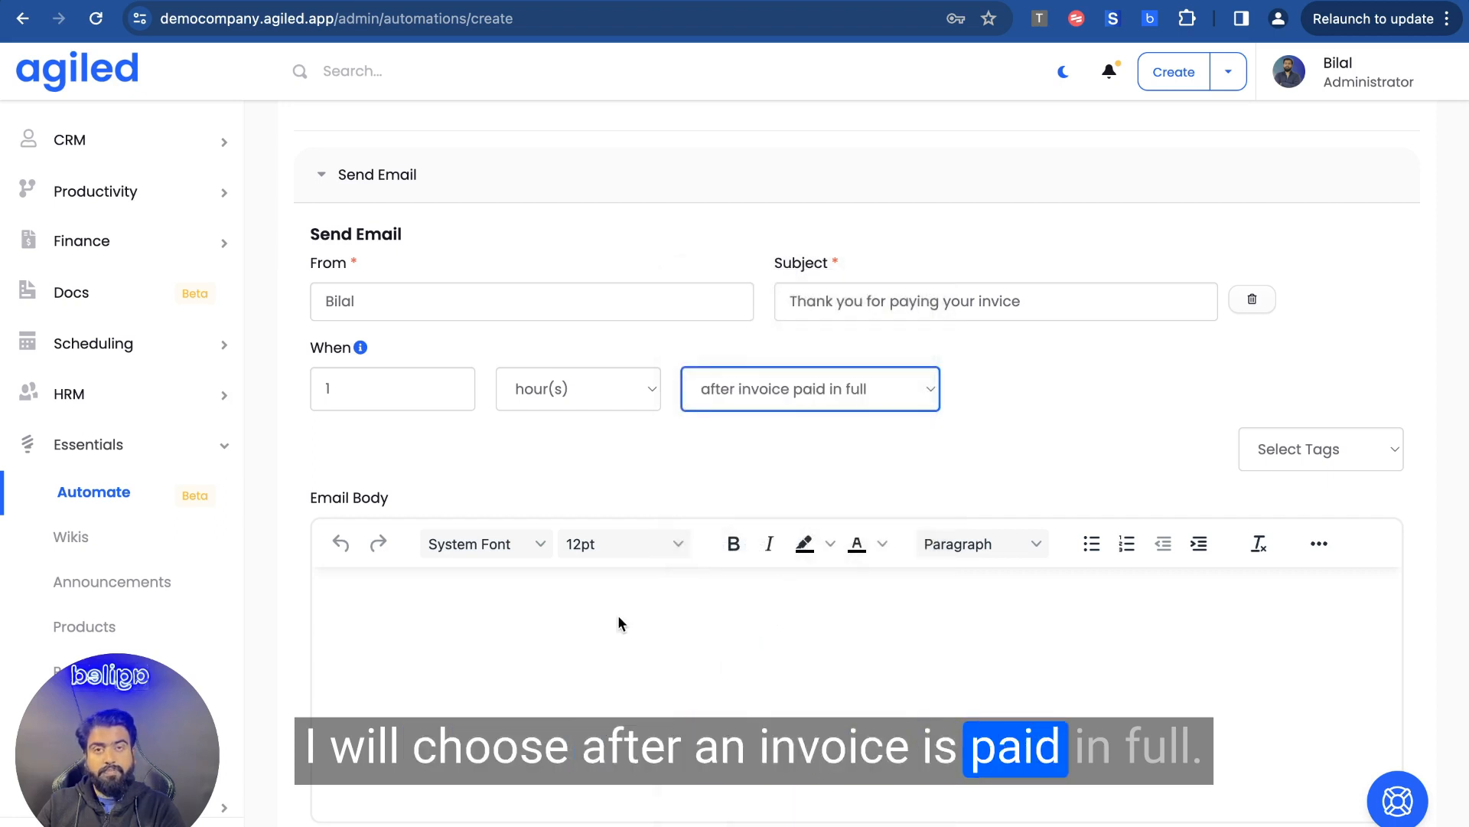
Write "Thank you for paying thei invoice." in the email body
{"action": "left_click", "coordinate": [540, 632]}
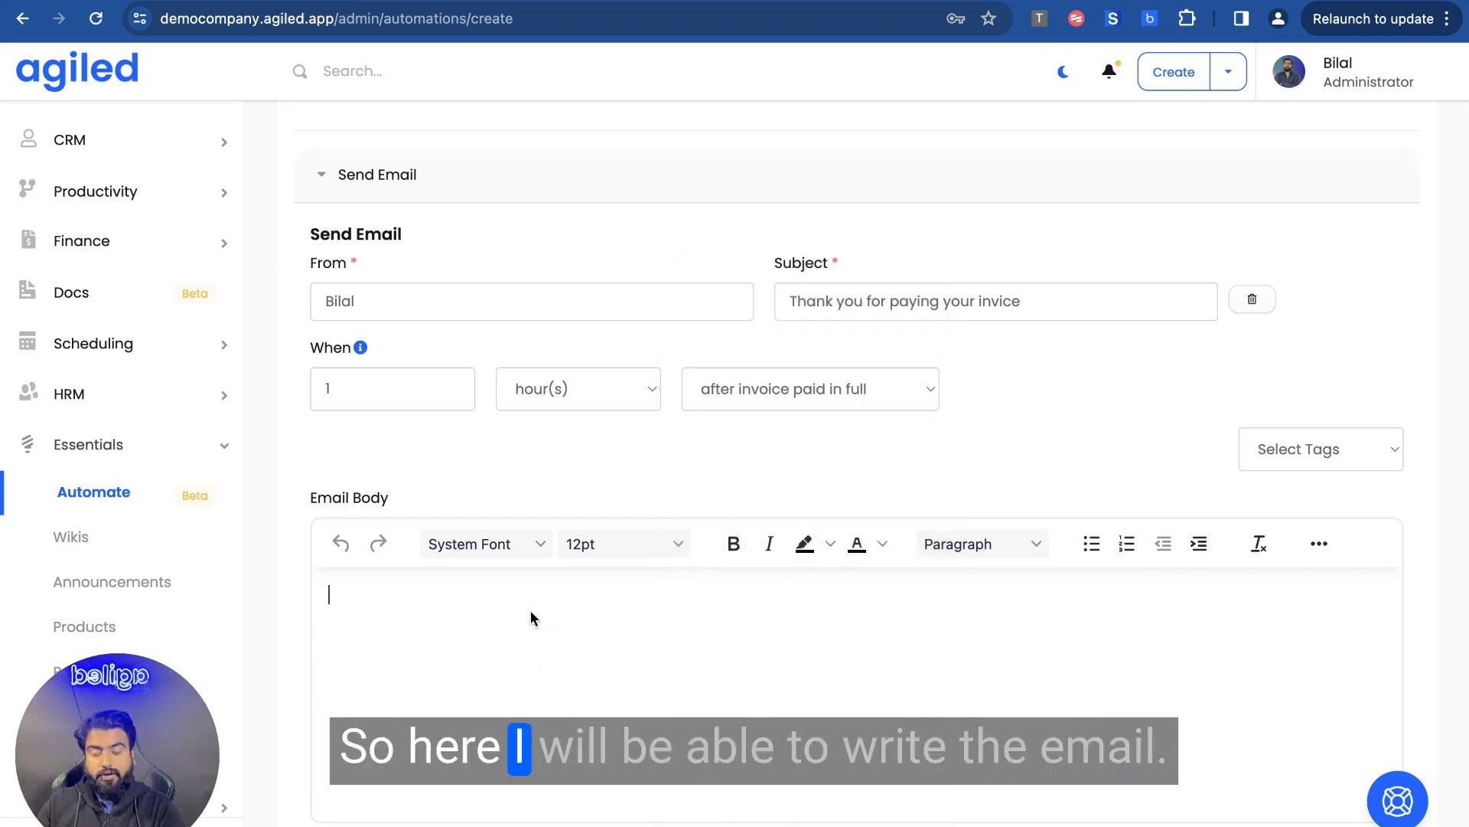
{"action": "type", "text": "THank"}
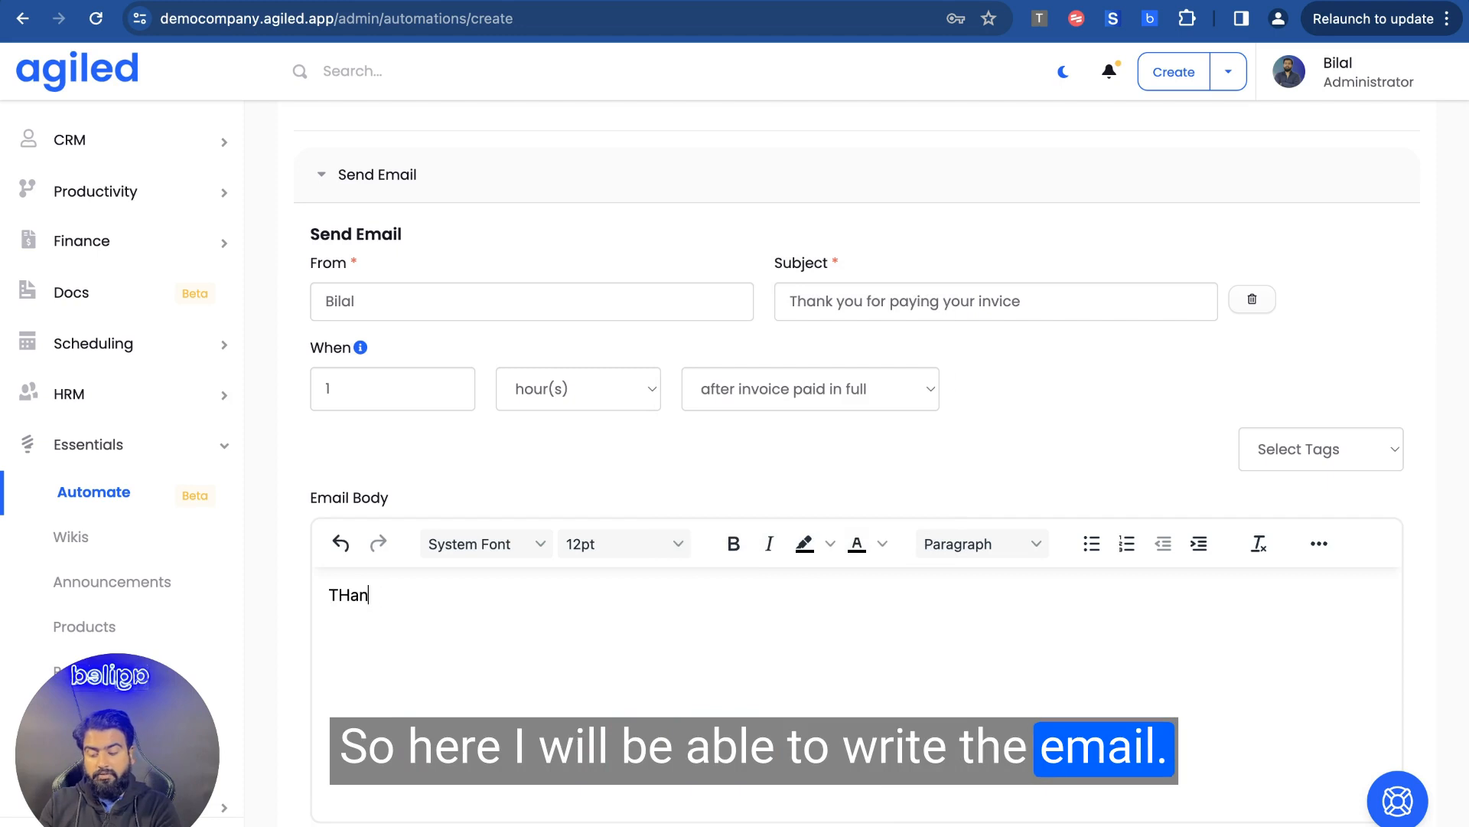
{"action": "key", "text": "BackSpace"}
{"action": "key", "text": "BackSpace"}
{"action": "key", "text": "BackSpace"}
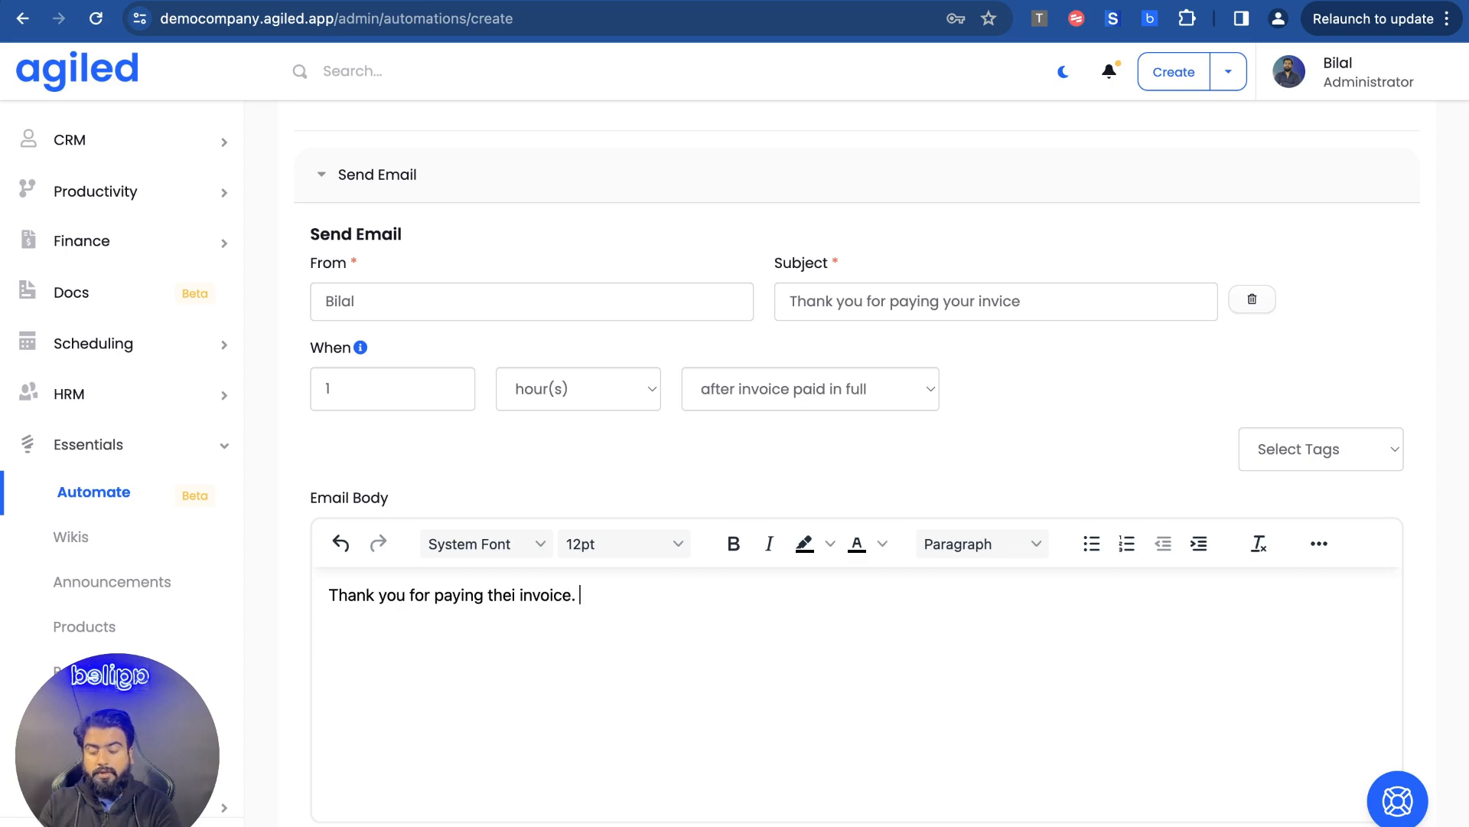
Insert the {{Invoice Number}} merge tag at the end of the email body text
{"action": "scroll", "coordinate": [558, 613], "scroll_direction": "down", "scroll_amount": 5}
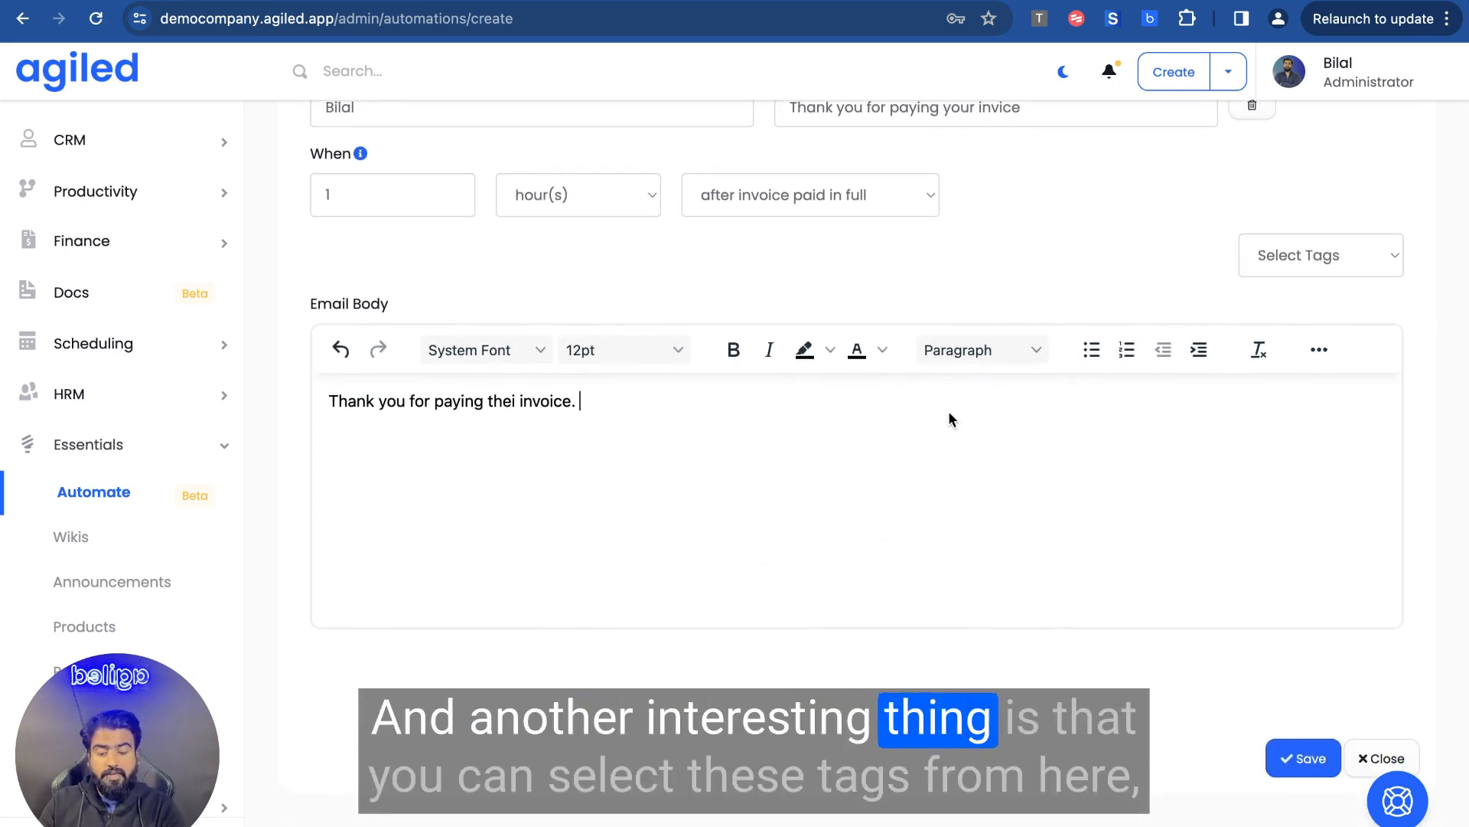
{"action": "left_click", "coordinate": [1275, 252]}
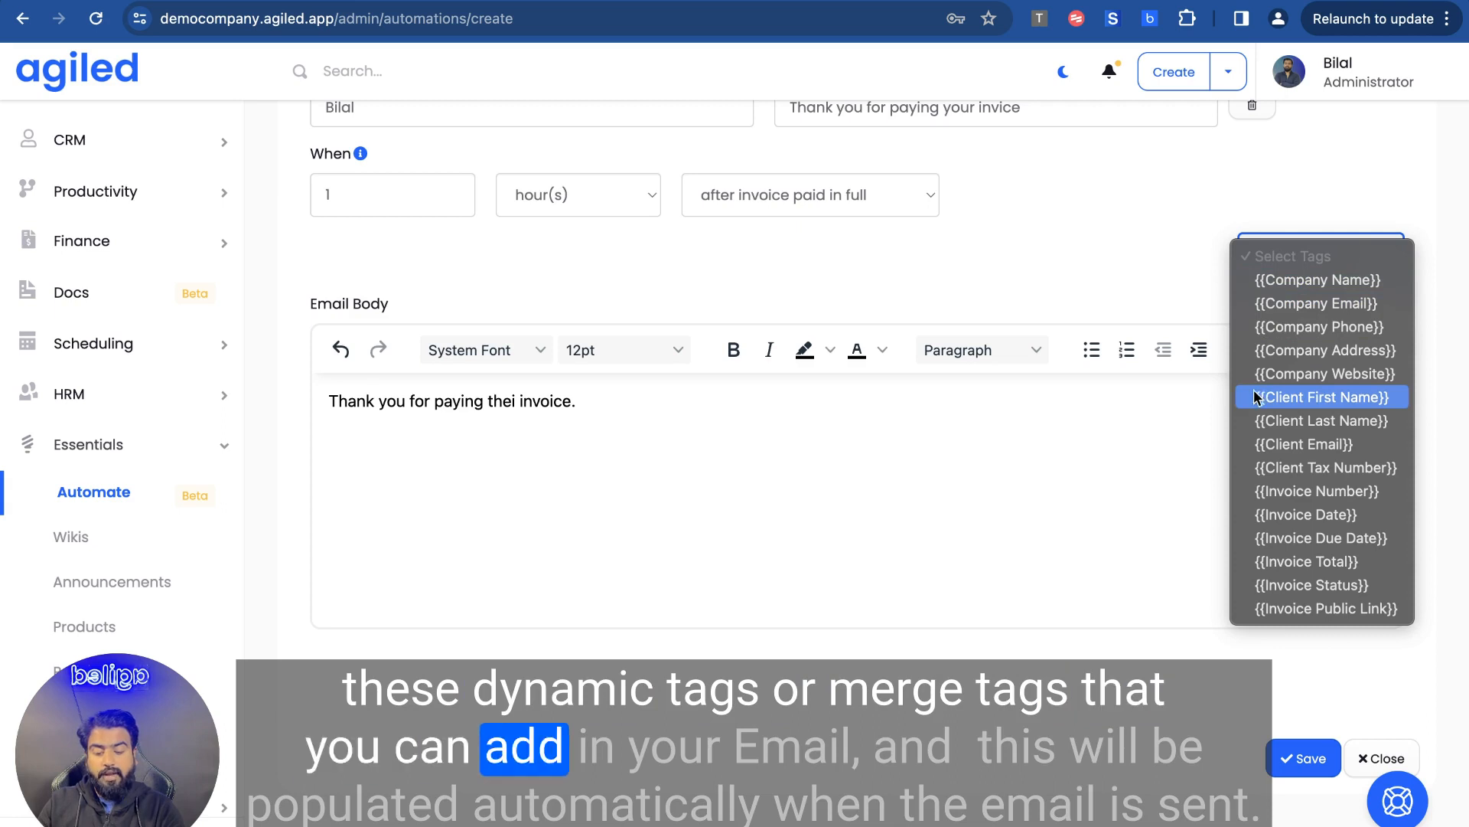
{"action": "left_click", "coordinate": [1288, 490]}
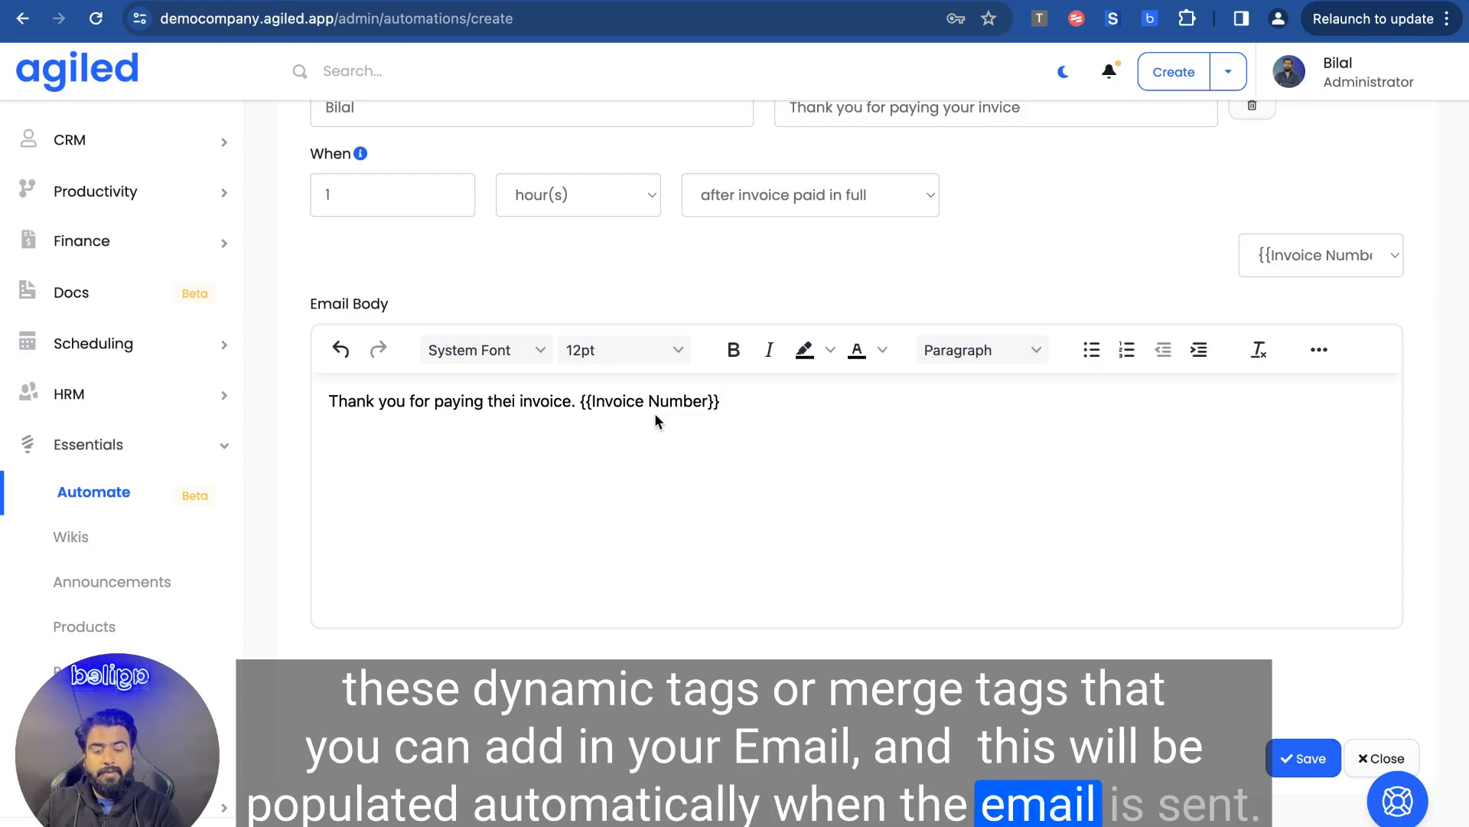
Review and save the automation, and show the available options for the "Send Thank you email" entry in the list
{"action": "scroll", "coordinate": [1119, 478], "scroll_direction": "up", "scroll_amount": 5}
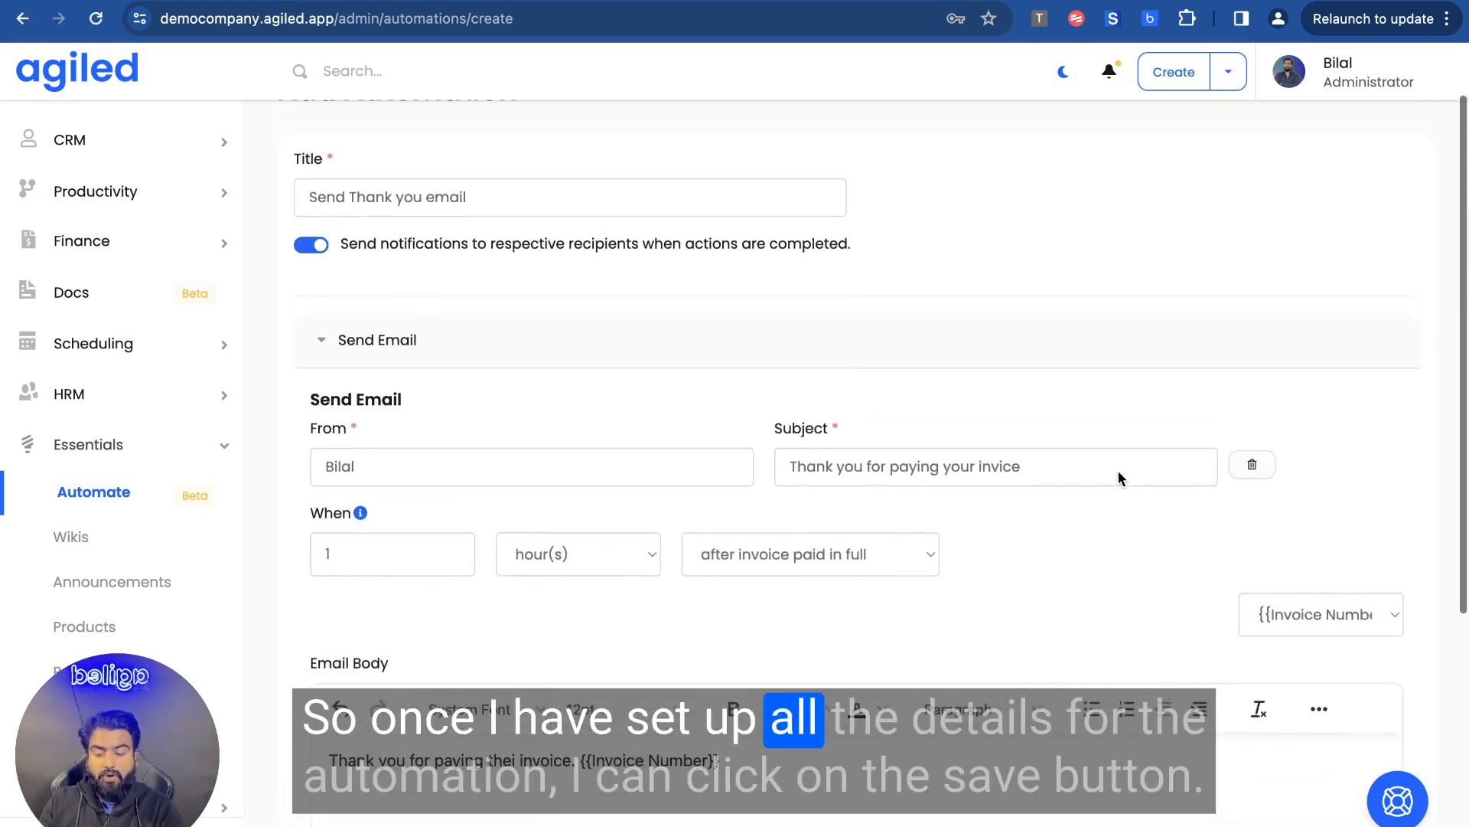
{"action": "scroll", "coordinate": [1118, 472], "scroll_direction": "down", "scroll_amount": 6}
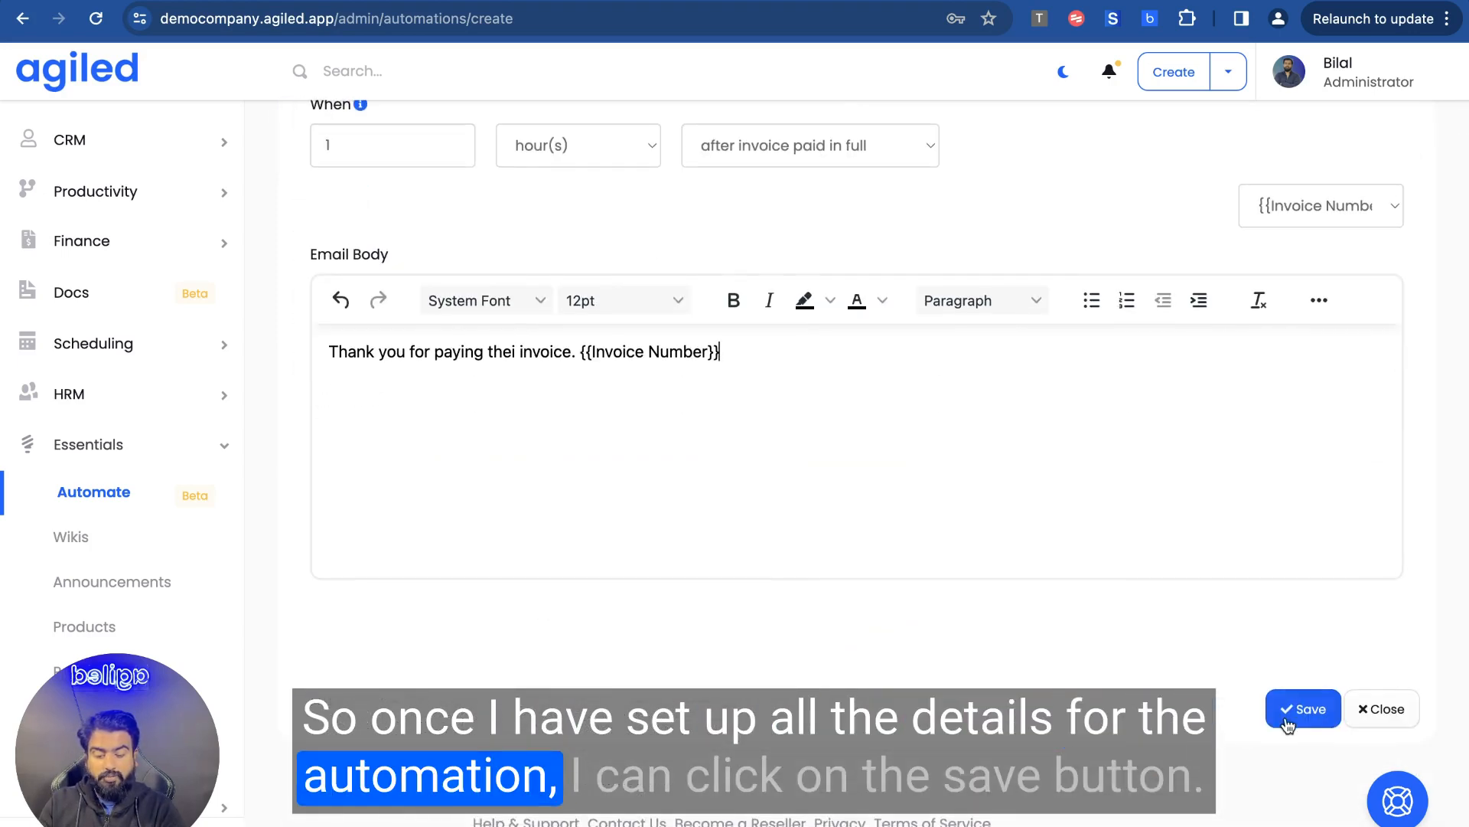
{"action": "left_click", "coordinate": [1292, 716]}
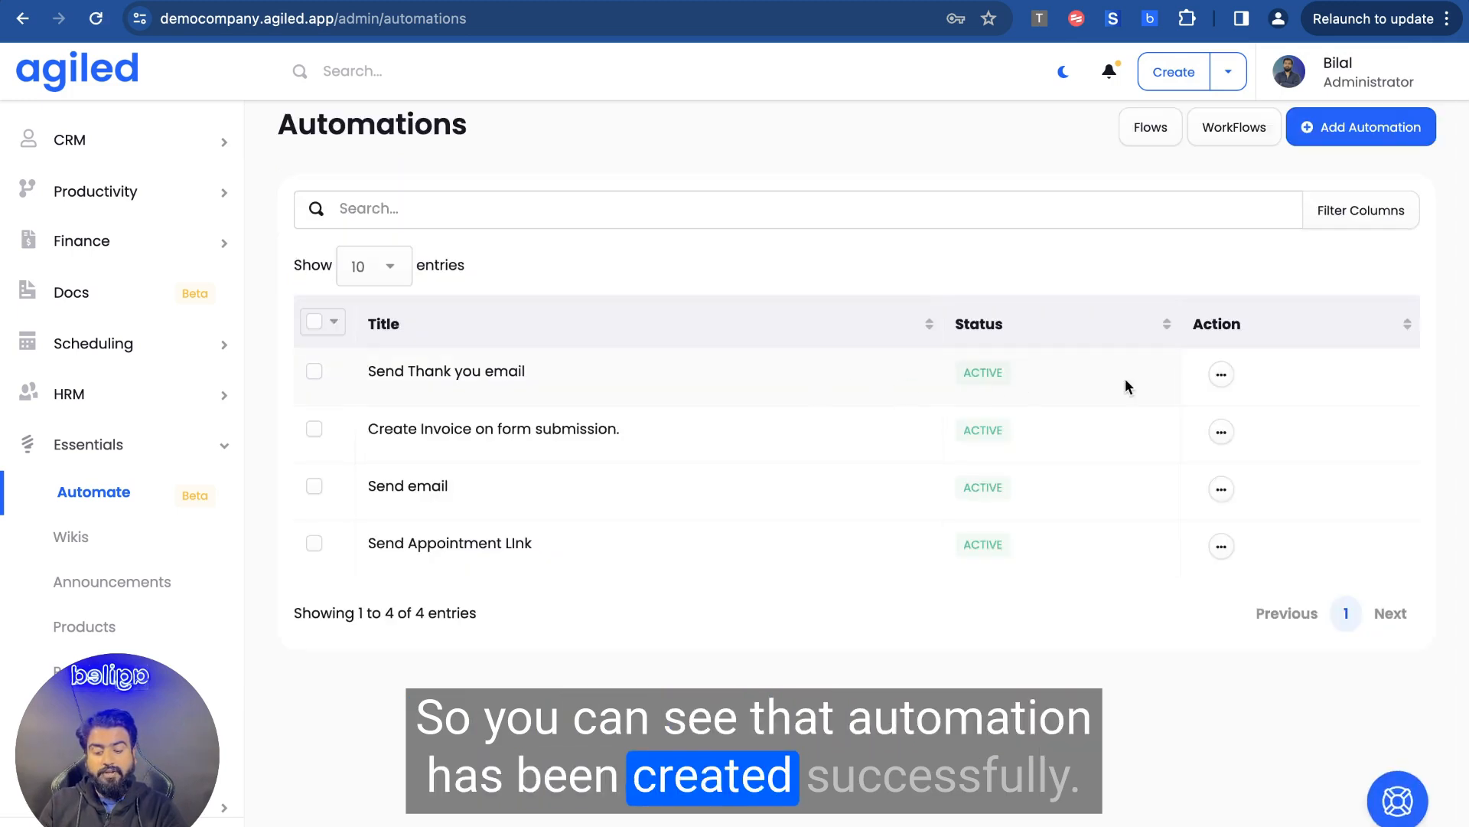
{"action": "left_click", "coordinate": [1220, 375]}
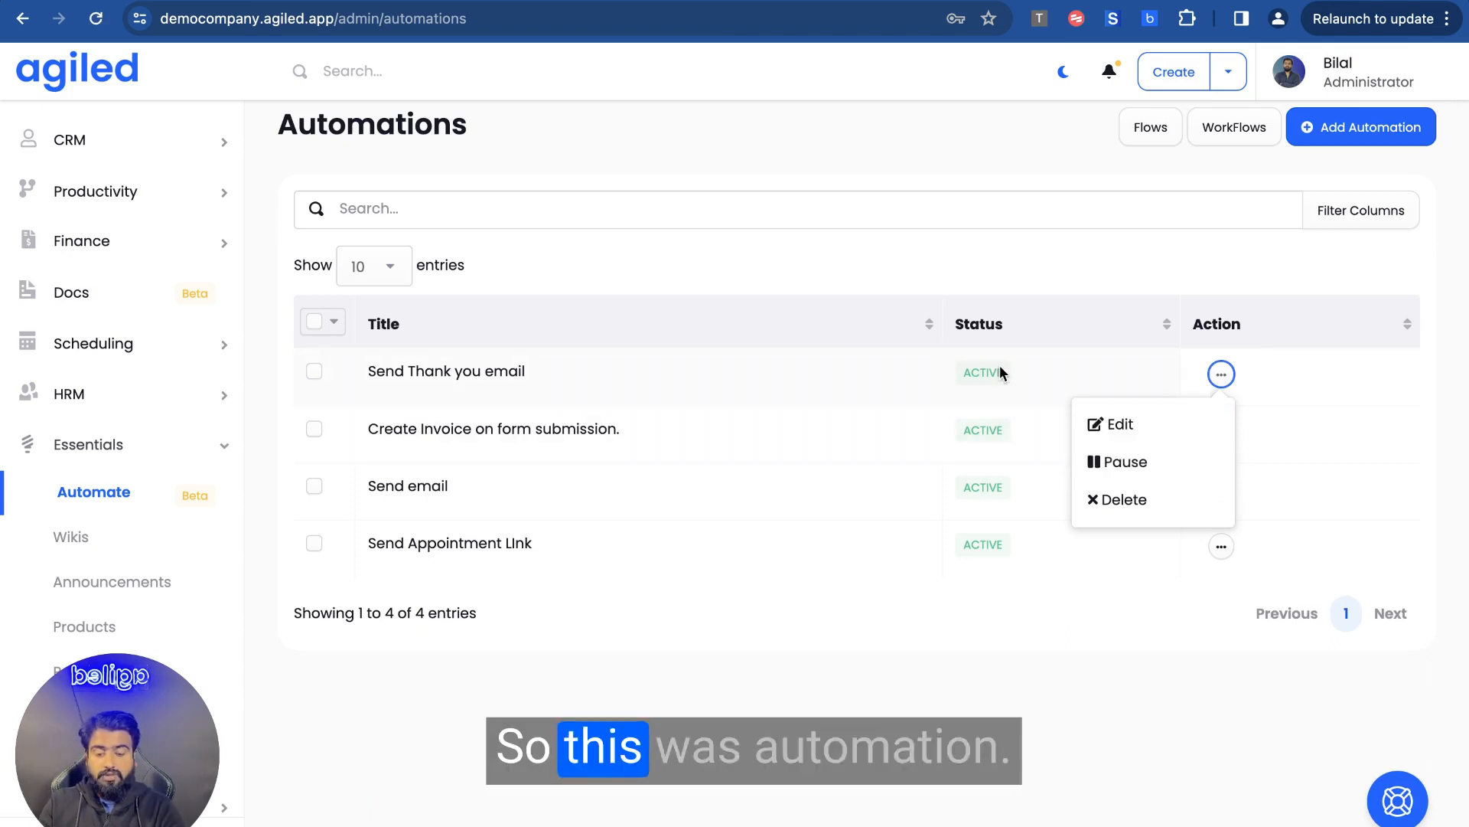
Go to the WorkFlows page and start a new workflow titled "New Project Workflow"
{"action": "scroll", "coordinate": [922, 176], "scroll_direction": "up", "scroll_amount": 1}
{"action": "left_click", "coordinate": [888, 167]}
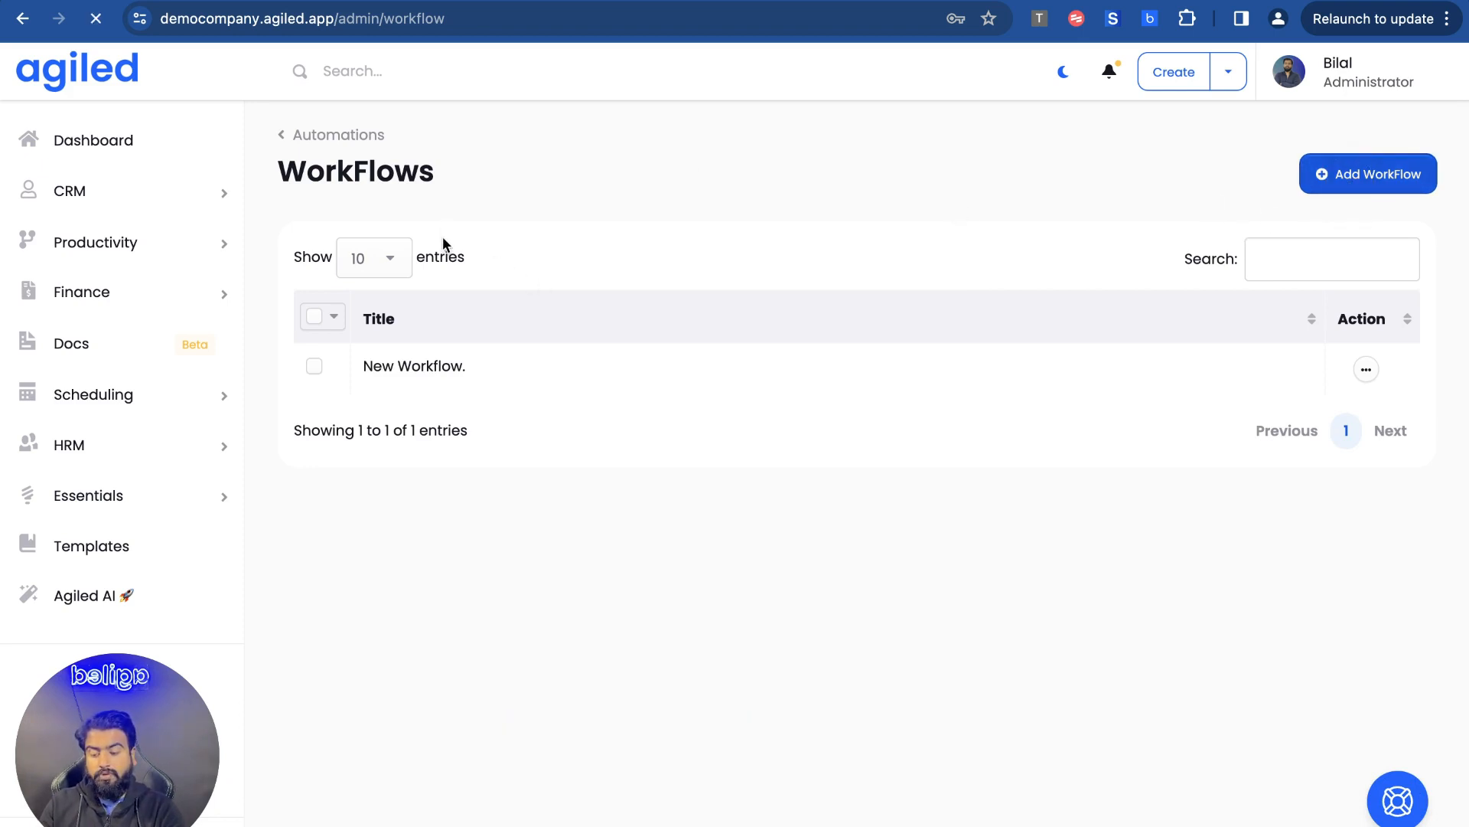
{"action": "left_click", "coordinate": [429, 276]}
{"action": "type", "text": "C"}
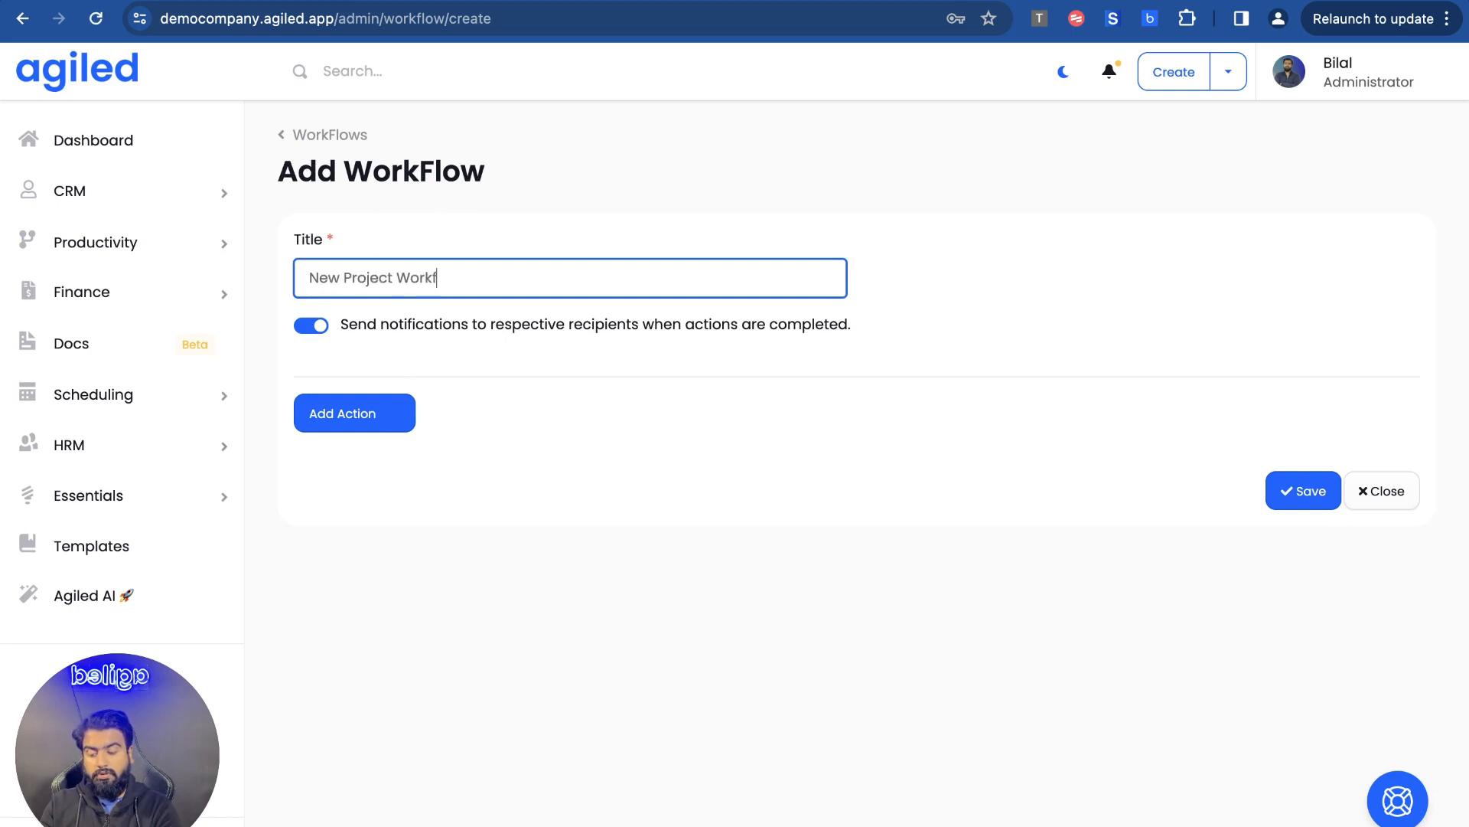
Add a Send Contract action to the New Project Workflow
{"action": "left_click", "coordinate": [340, 413]}
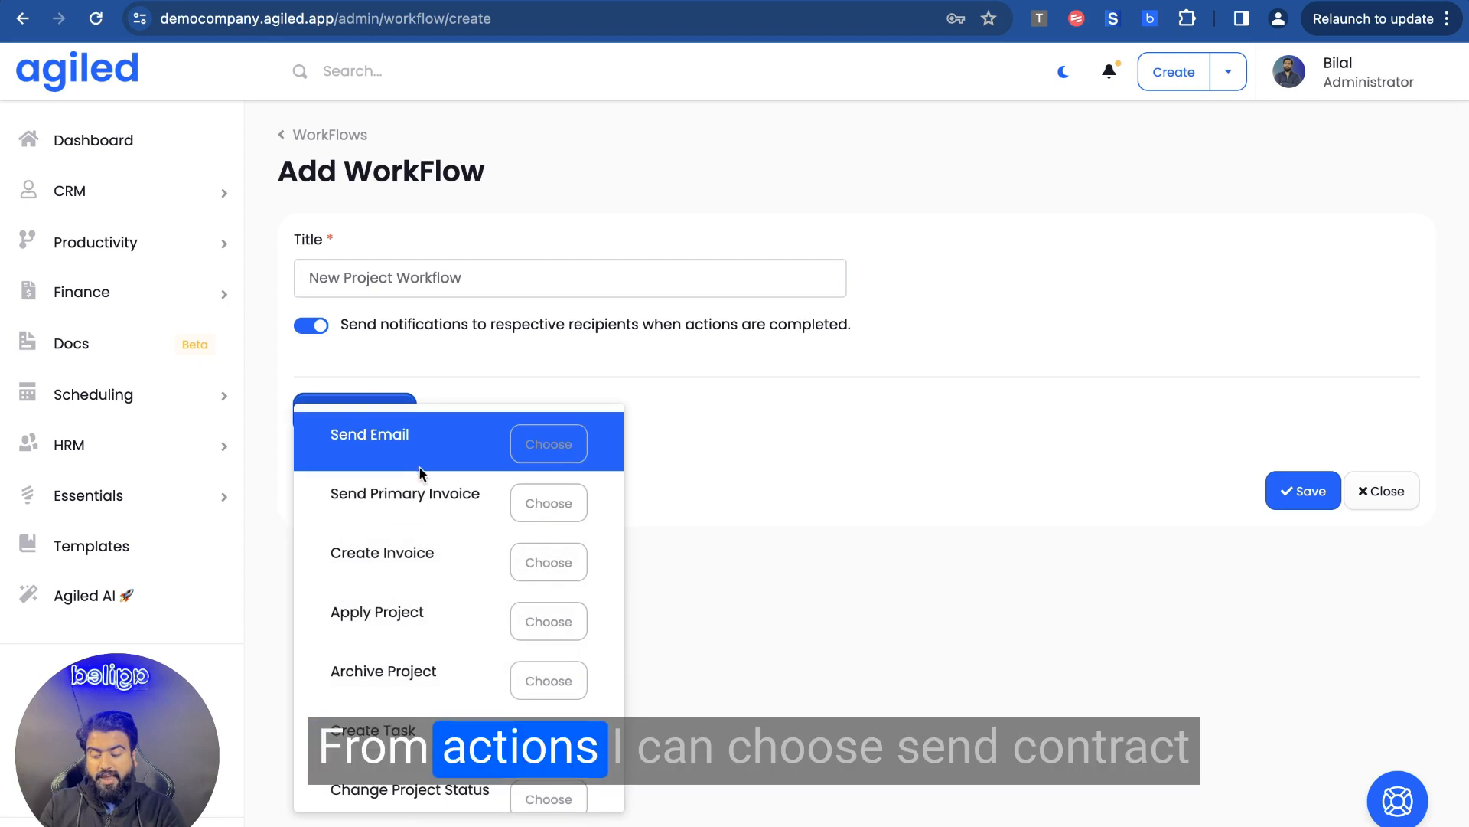
{"action": "scroll", "coordinate": [476, 554], "scroll_direction": "down", "scroll_amount": 1}
{"action": "scroll", "coordinate": [476, 554], "scroll_direction": "down", "scroll_amount": 5}
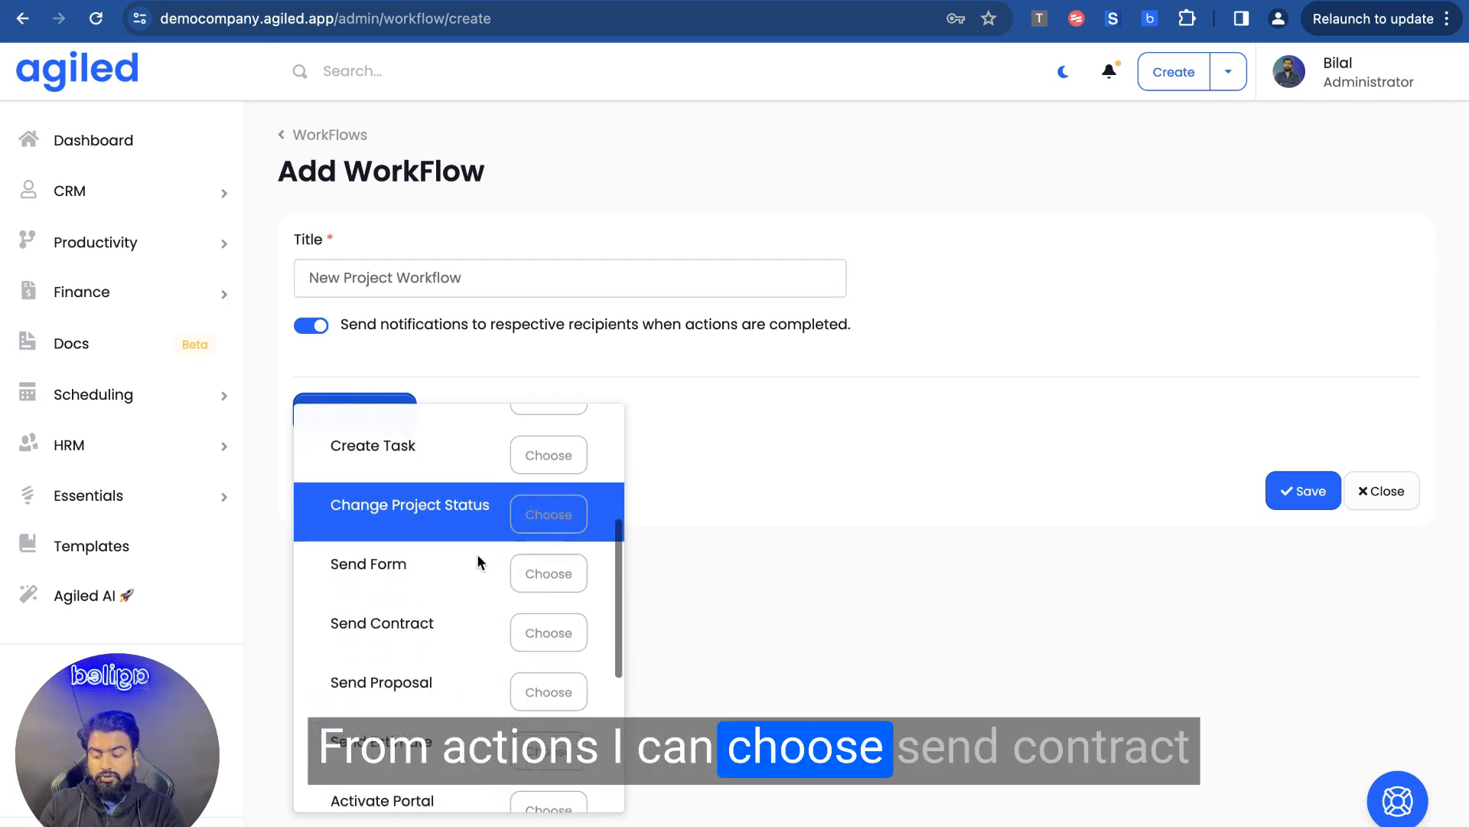
{"action": "left_click", "coordinate": [549, 499]}
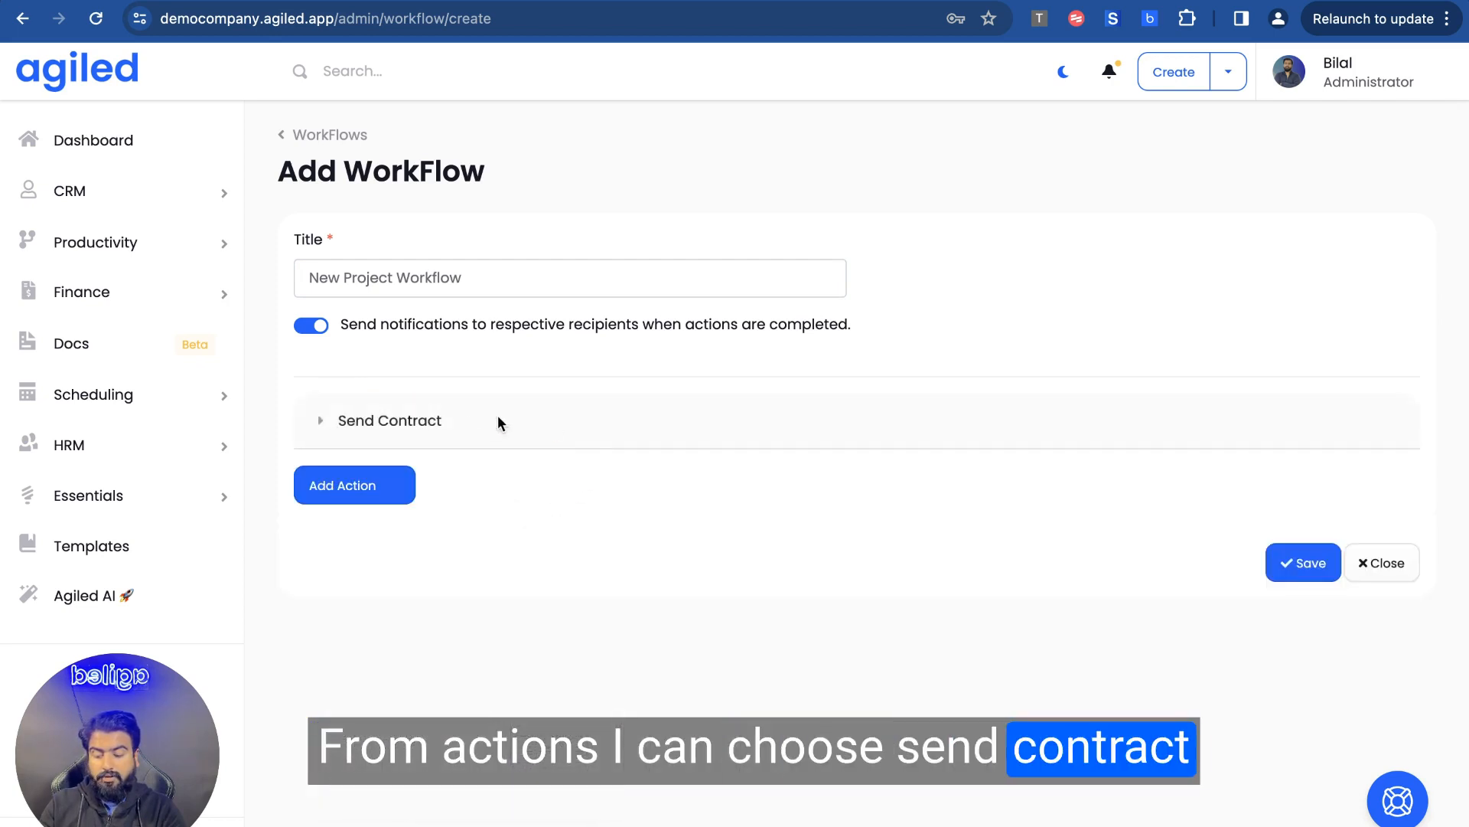
Choose the Photography Services Contract Template for the Send Contract action and require approval before completing it
{"action": "left_click", "coordinate": [451, 423]}
{"action": "scroll", "coordinate": [401, 498], "scroll_direction": "down", "scroll_amount": 2}
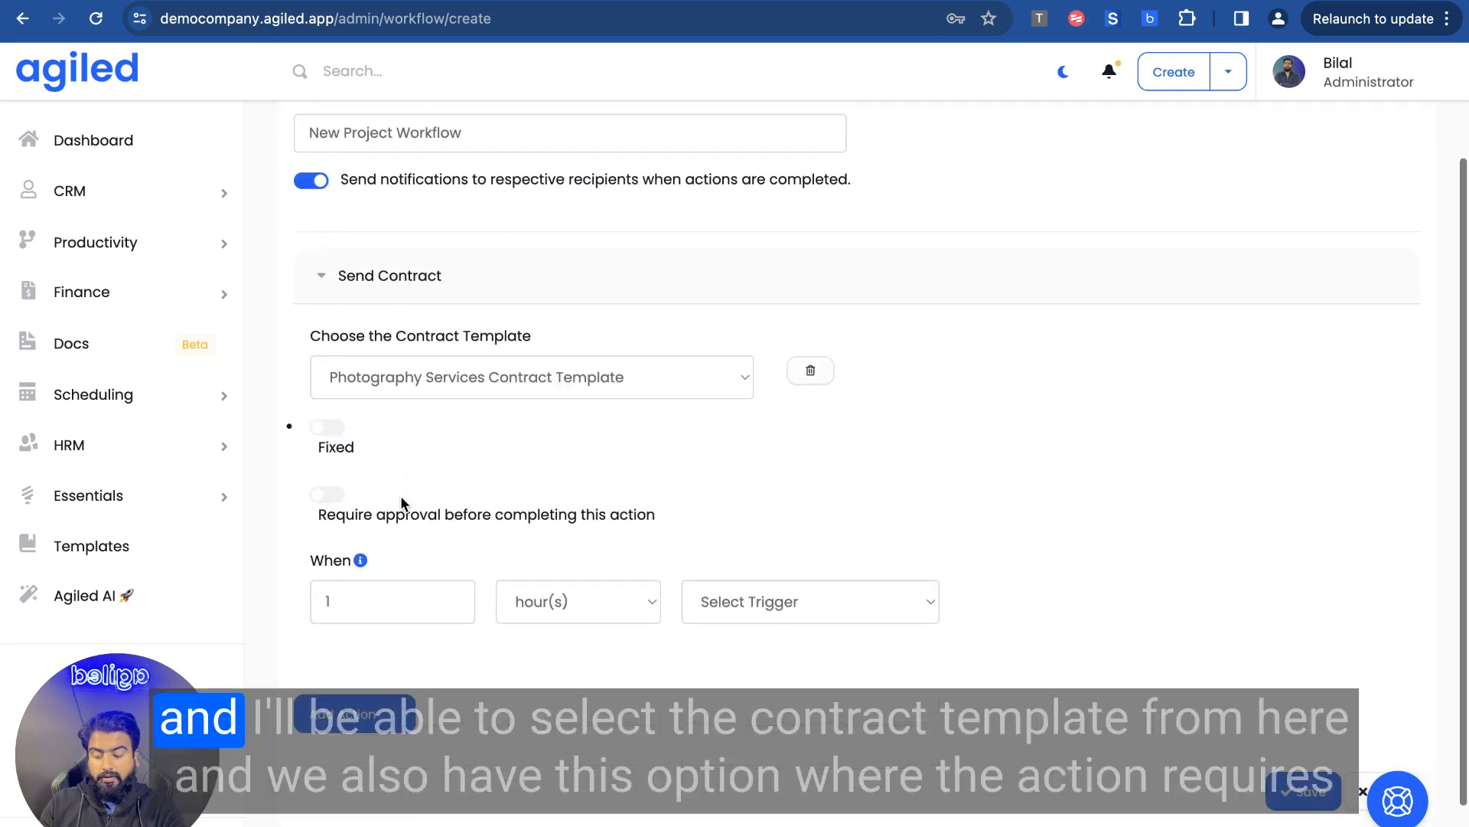
{"action": "left_click", "coordinate": [428, 375]}
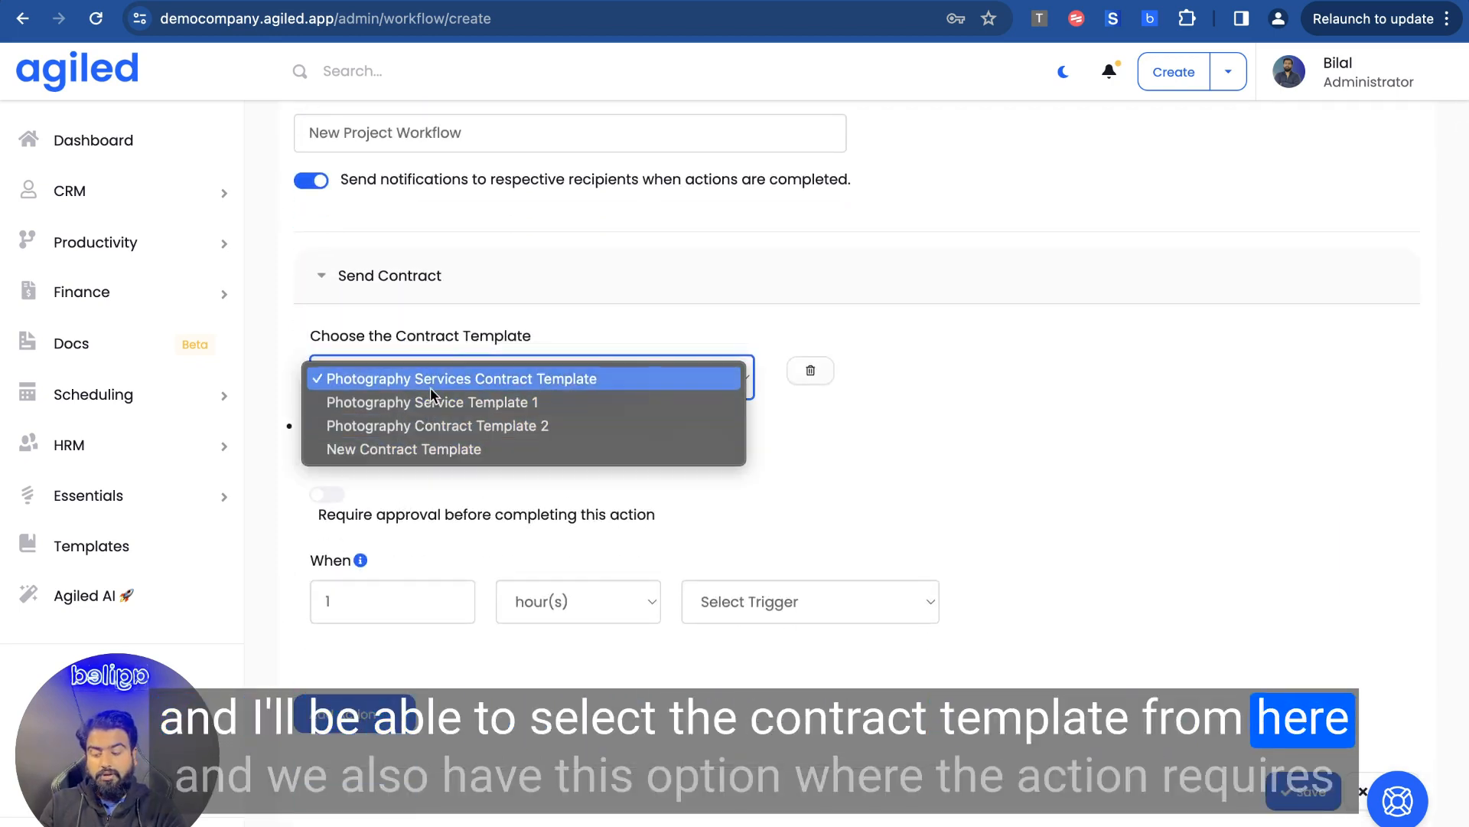
{"action": "left_click", "coordinate": [432, 380]}
{"action": "scroll", "coordinate": [486, 459], "scroll_direction": "down", "scroll_amount": 1}
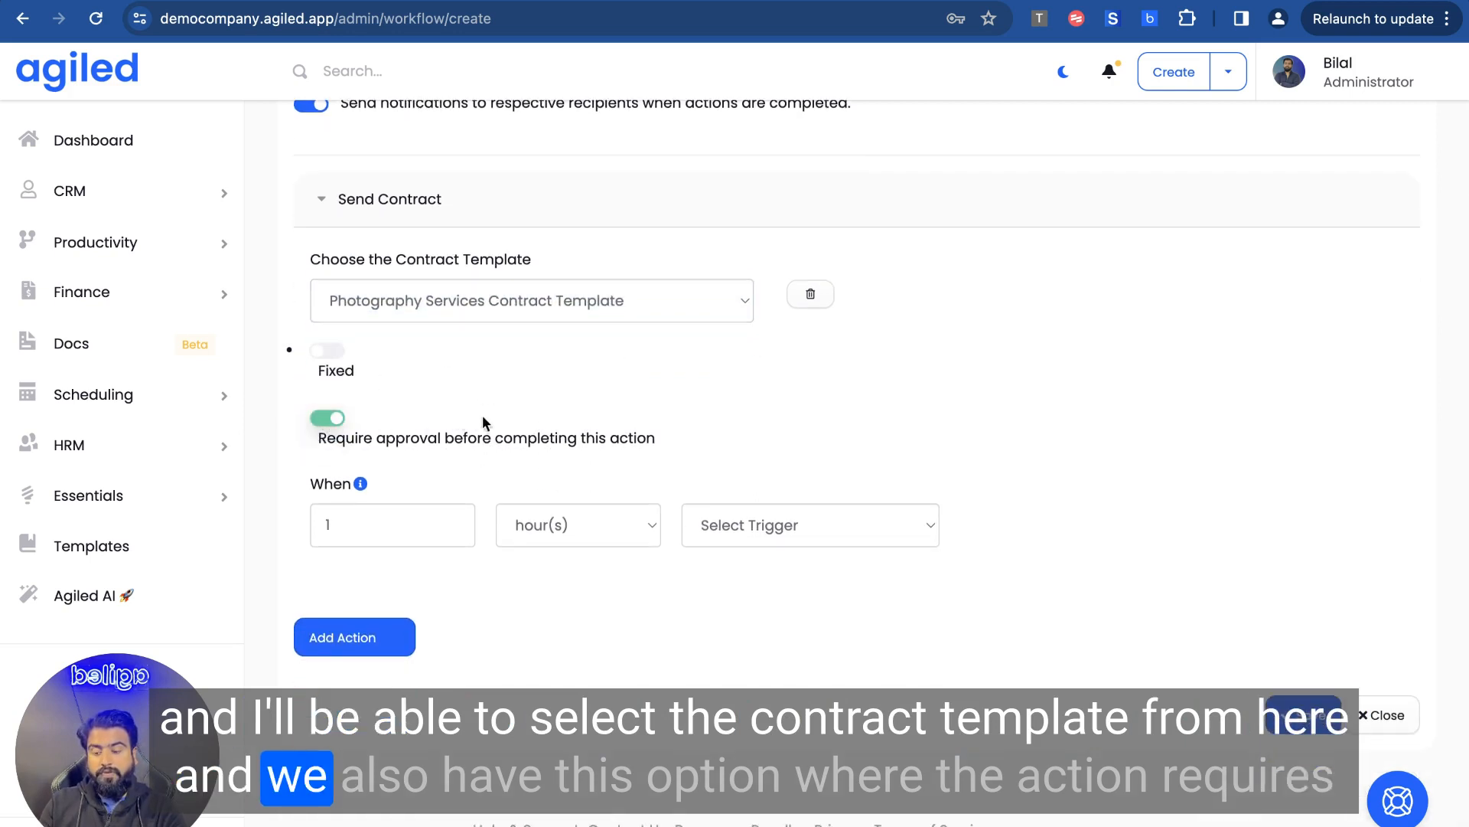
{"action": "scroll", "coordinate": [450, 430], "scroll_direction": "down", "scroll_amount": 1}
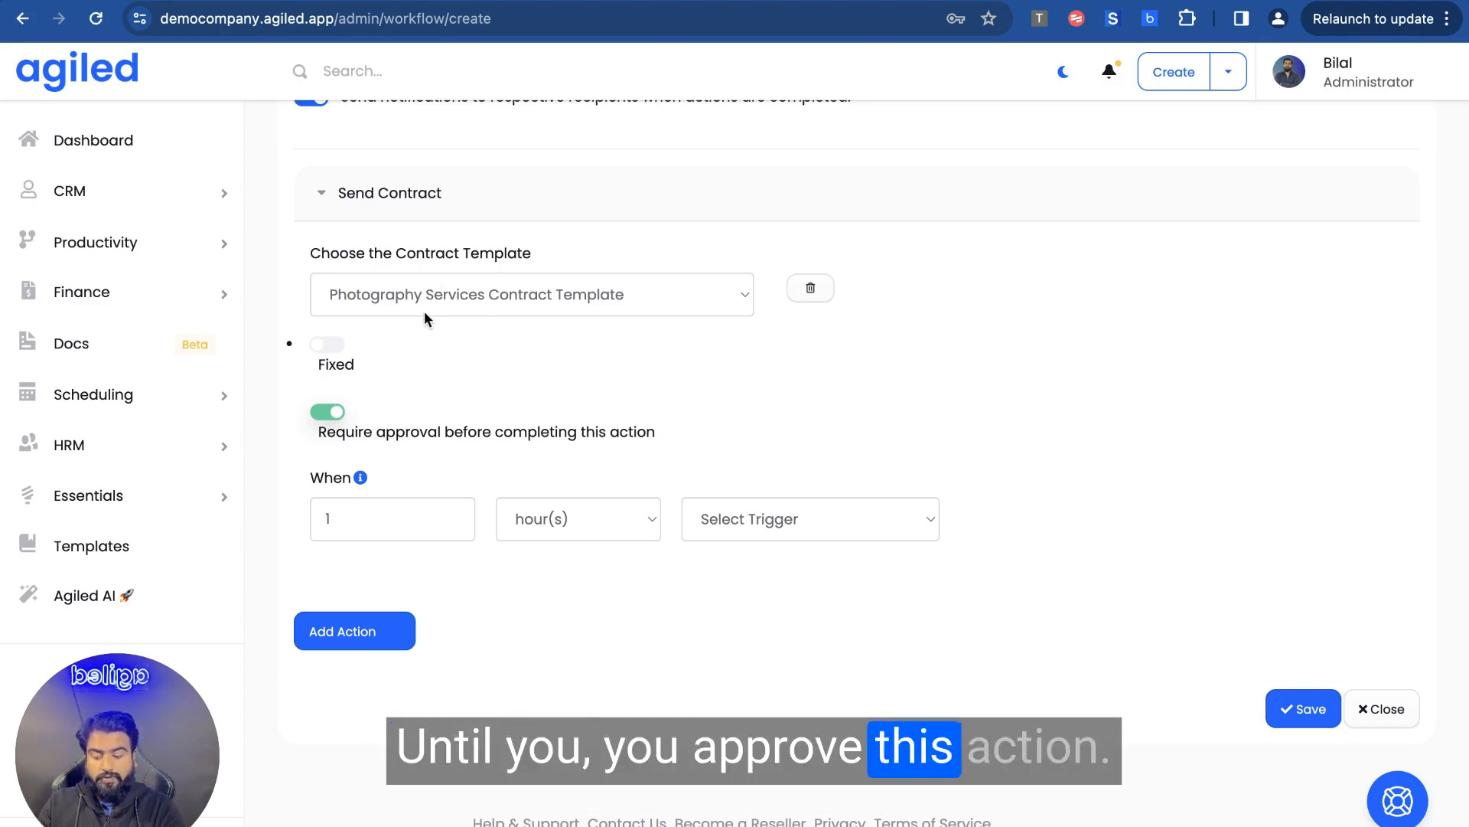
Schedule the Send Contract action for 1 day before the project start date
{"action": "left_click", "coordinate": [739, 528]}
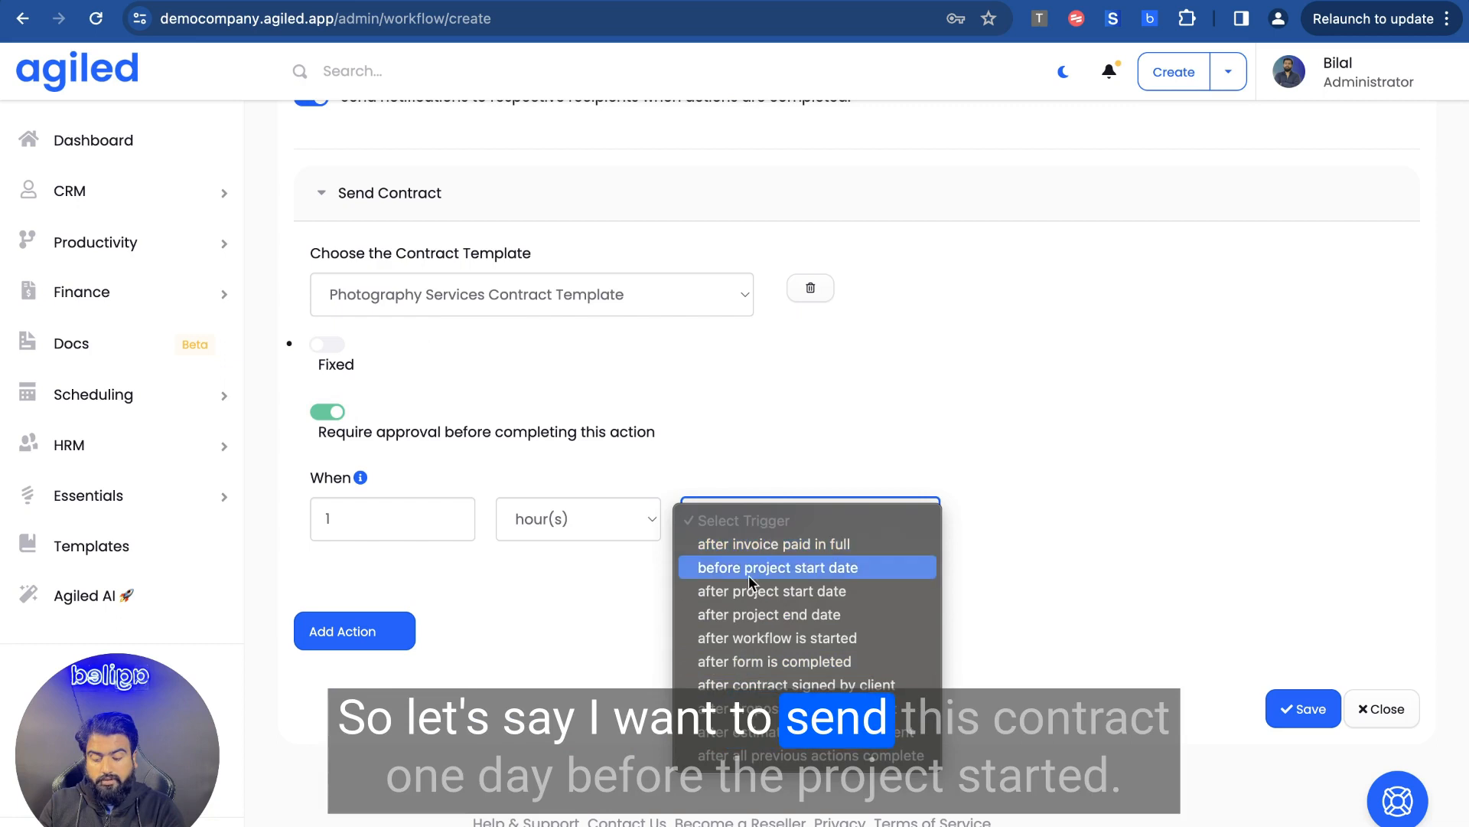
{"action": "left_click", "coordinate": [725, 571]}
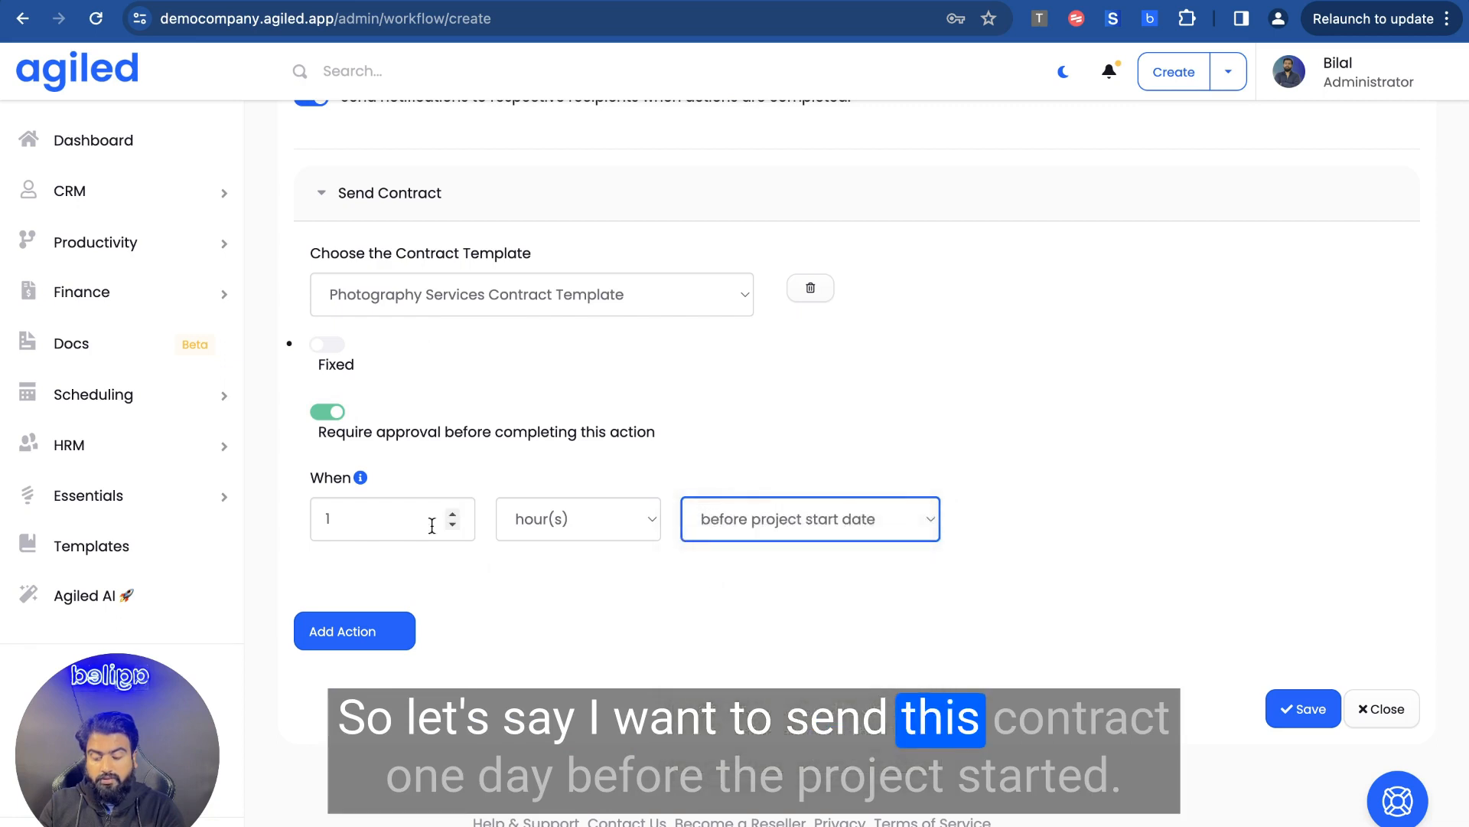
{"action": "left_click", "coordinate": [453, 524]}
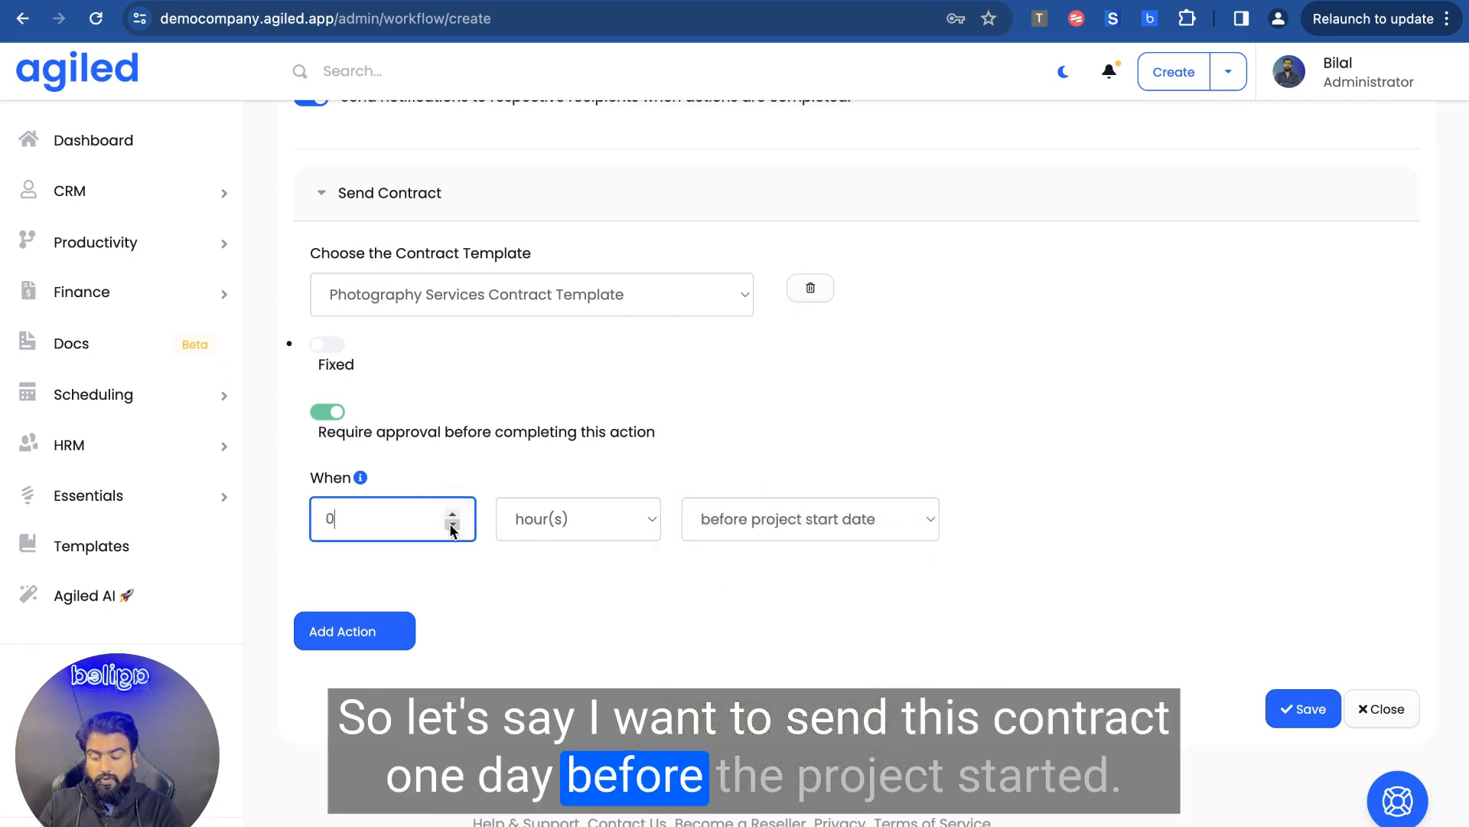
{"action": "left_click", "coordinate": [579, 518]}
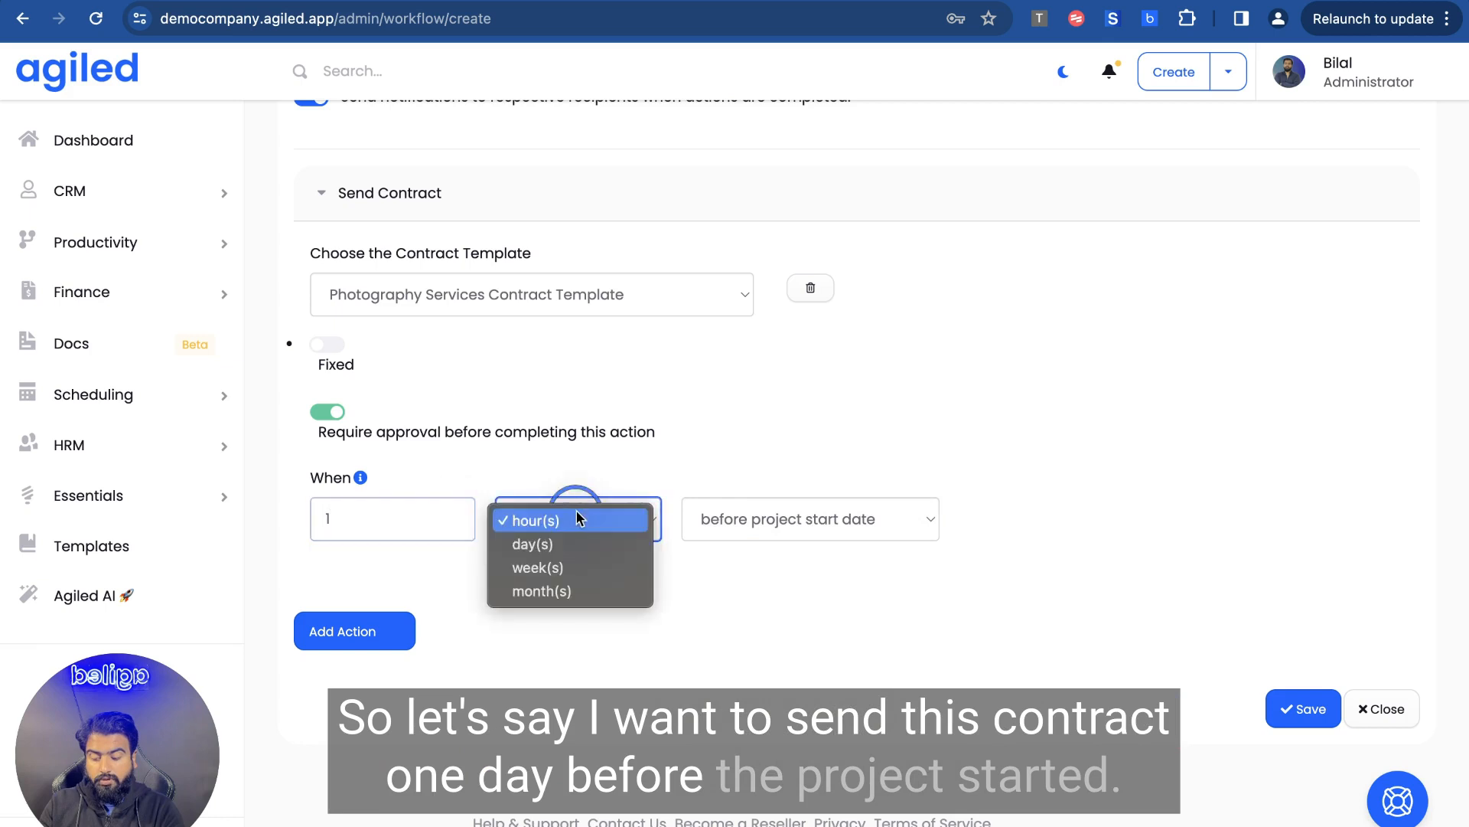
{"action": "left_click", "coordinate": [553, 544]}
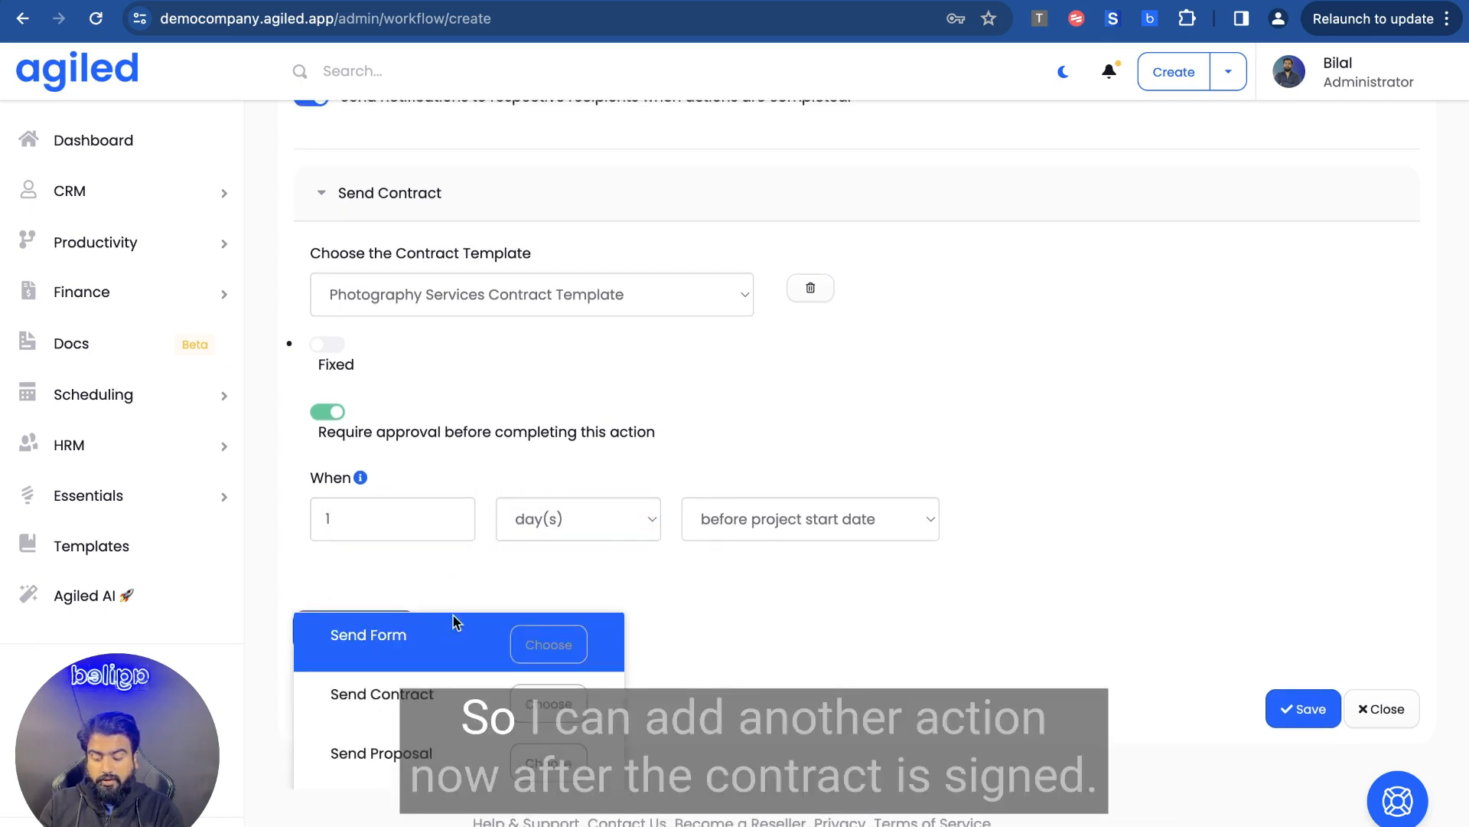
Add a Send Form action below the contract action and expand its settings
{"action": "scroll", "coordinate": [522, 650], "scroll_direction": "down", "scroll_amount": 2}
{"action": "scroll", "coordinate": [523, 650], "scroll_direction": "up", "scroll_amount": 2}
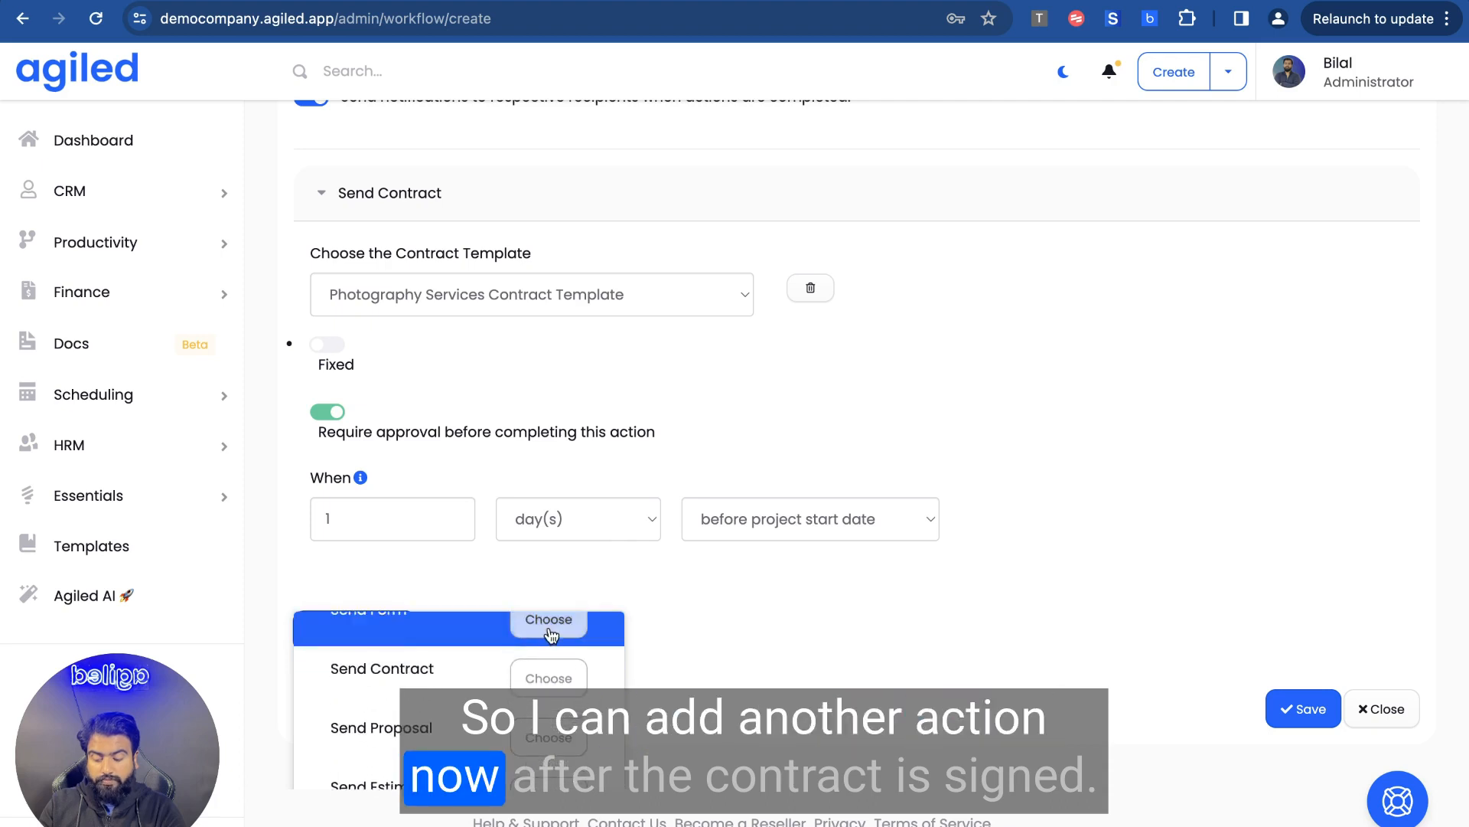
{"action": "left_click", "coordinate": [540, 620]}
{"action": "scroll", "coordinate": [664, 616], "scroll_direction": "down", "scroll_amount": 1}
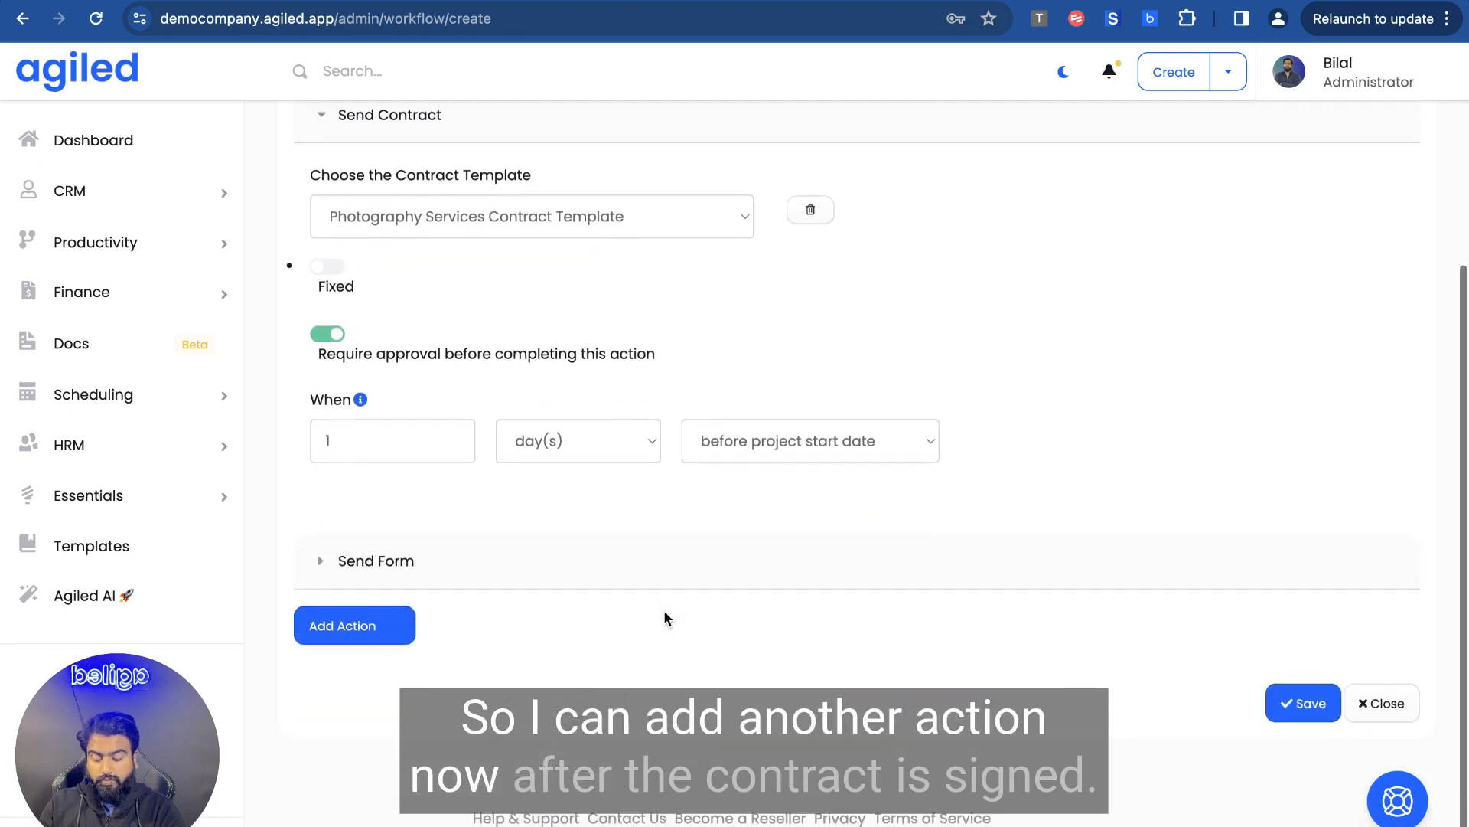
{"action": "left_click", "coordinate": [404, 570]}
{"action": "scroll", "coordinate": [403, 572], "scroll_direction": "down", "scroll_amount": 5}
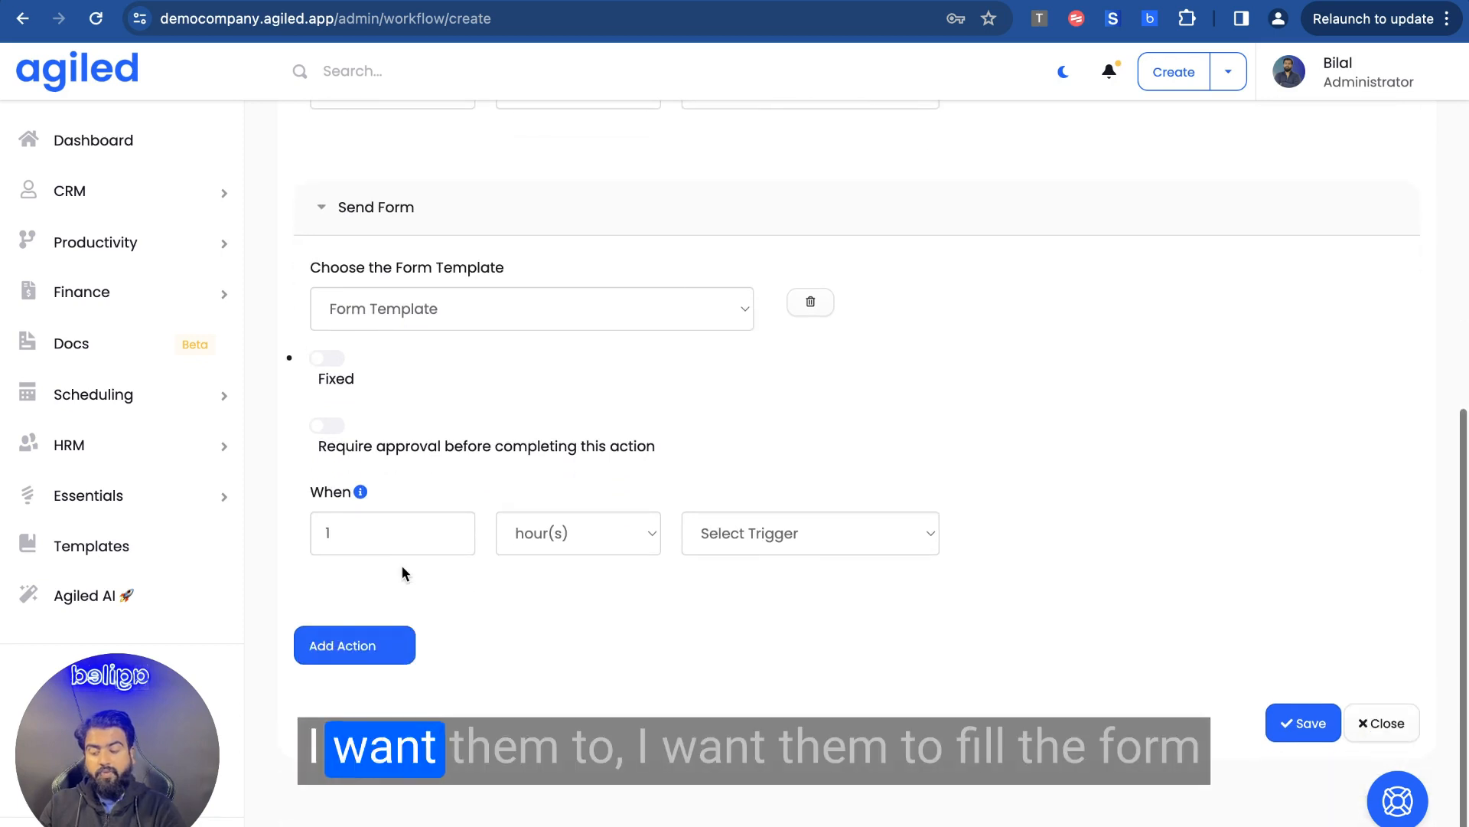
Use the Client Form template for the Send Form action and trigger it 1 hour after all previous actions complete
{"action": "left_click", "coordinate": [444, 308]}
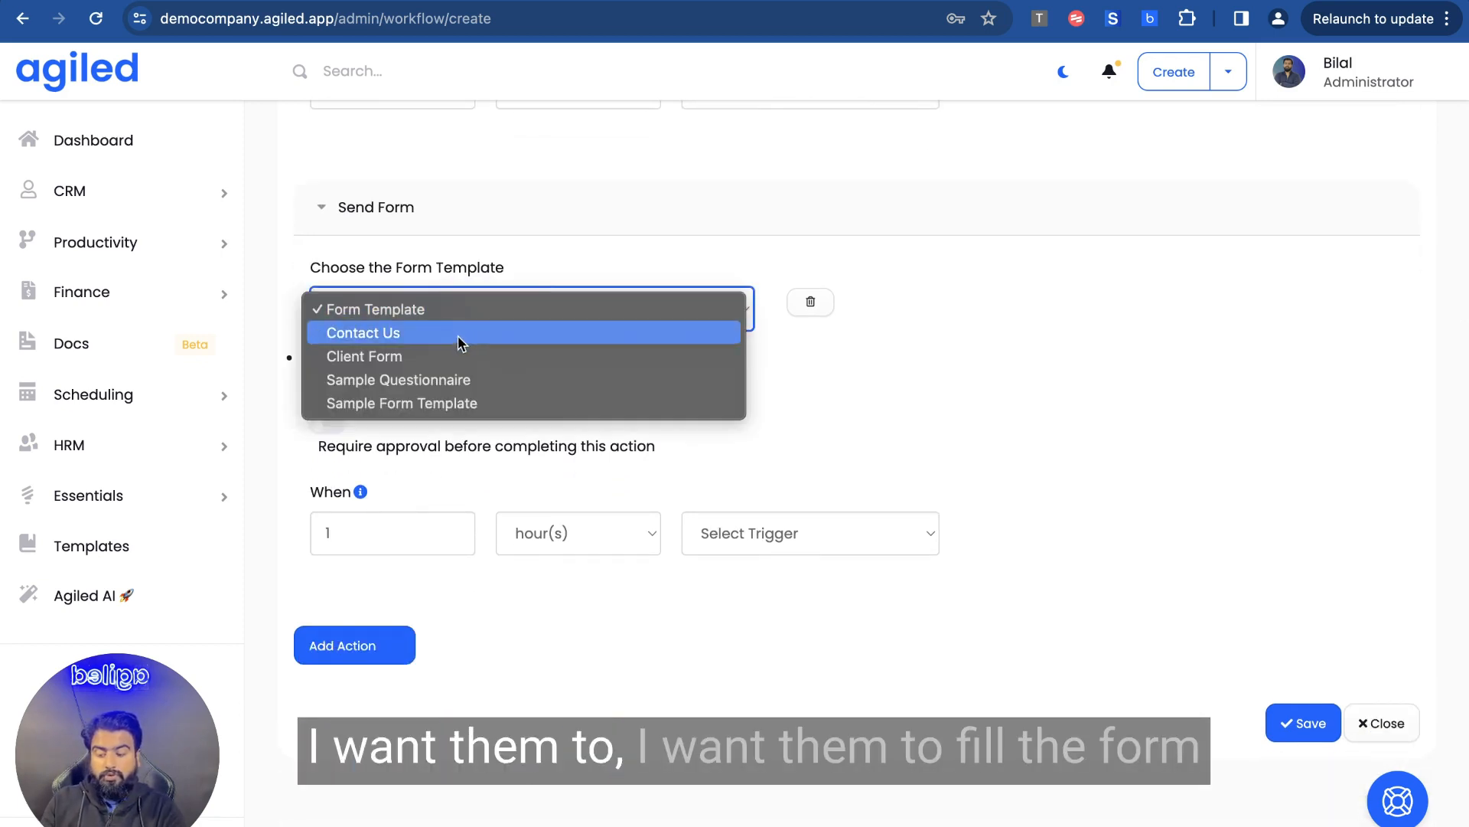
{"action": "left_click", "coordinate": [415, 357]}
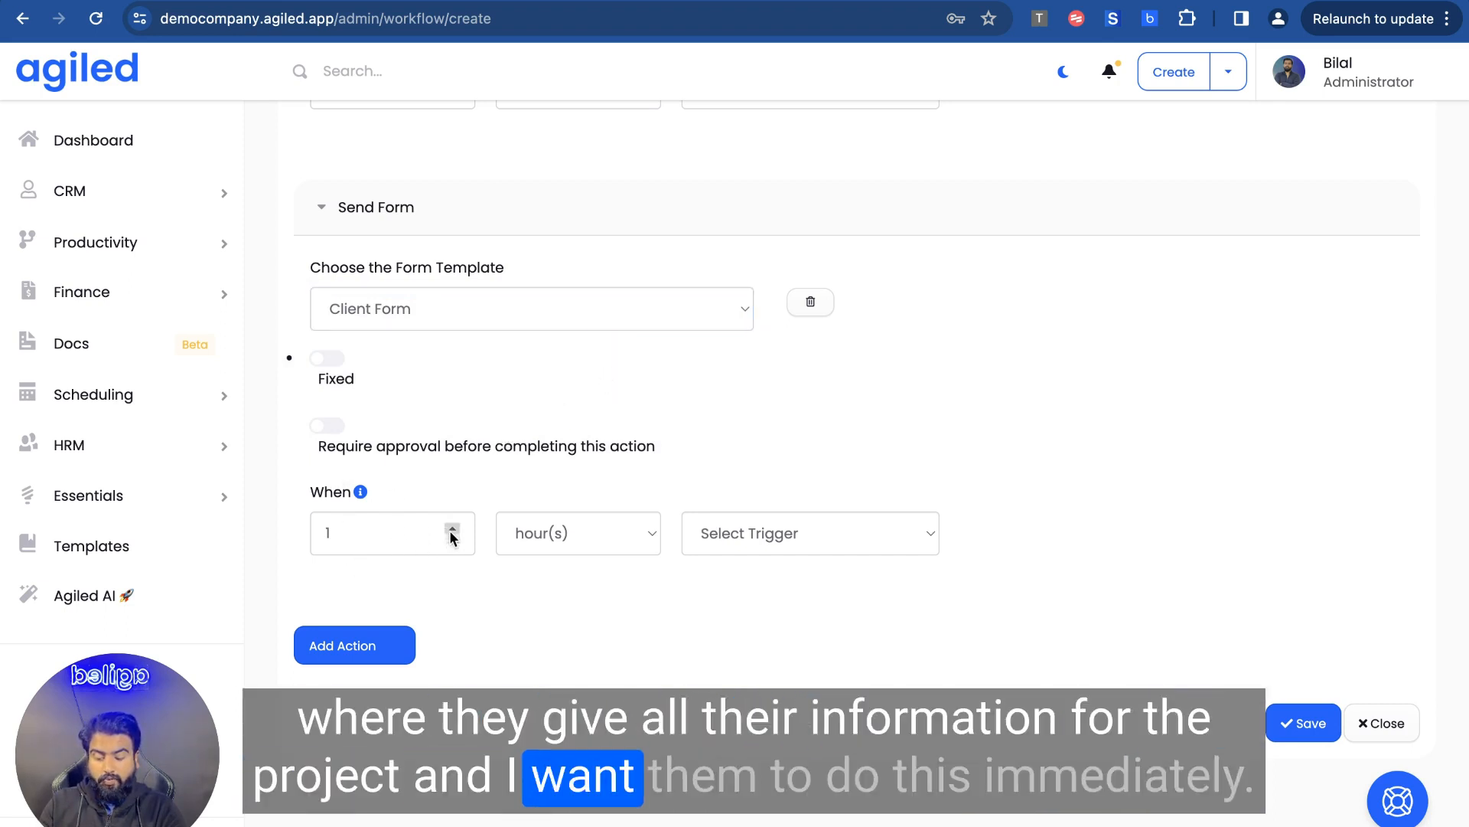
{"action": "left_click", "coordinate": [755, 535]}
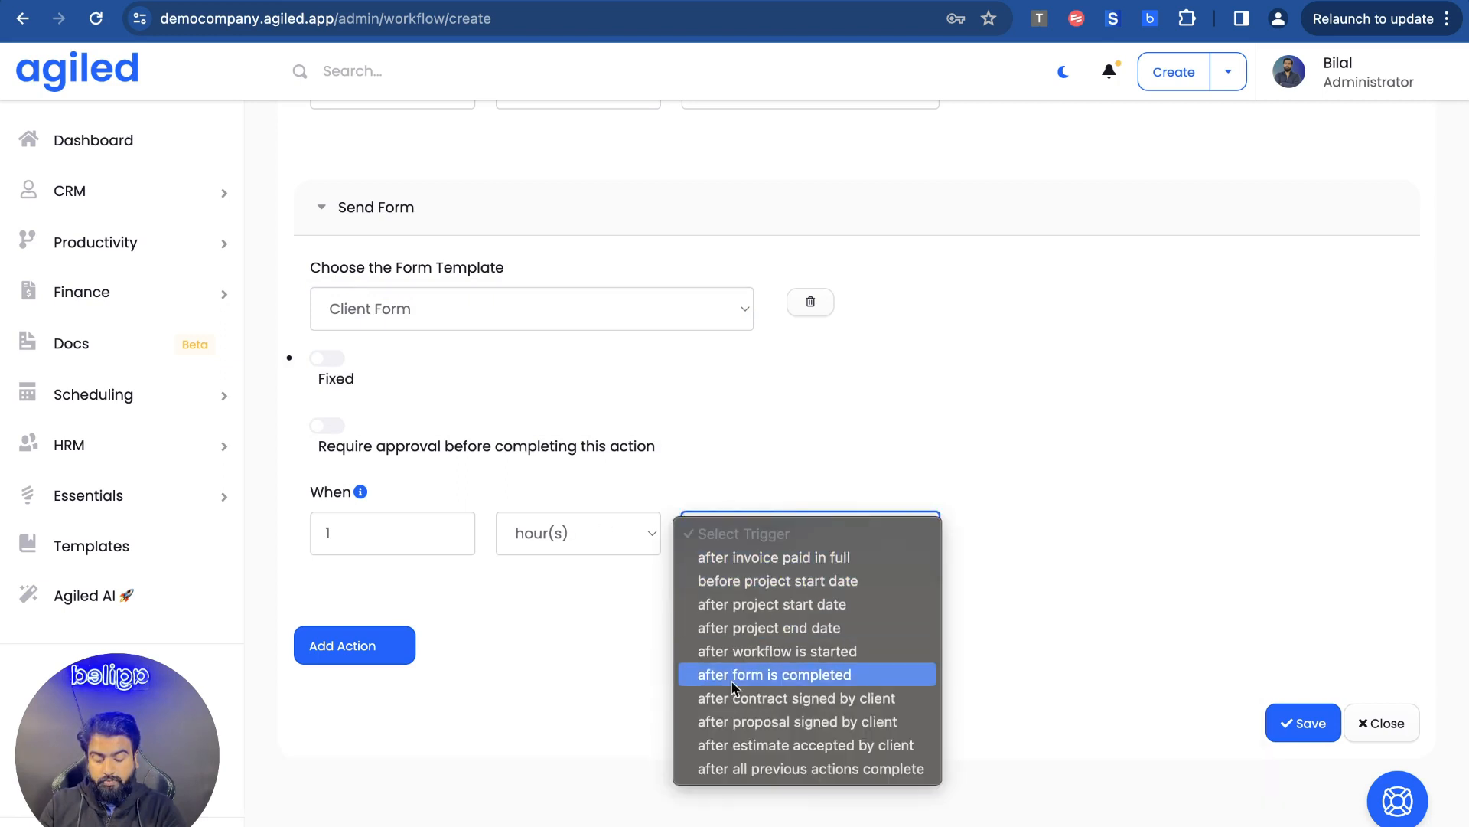
{"action": "left_click", "coordinate": [726, 774]}
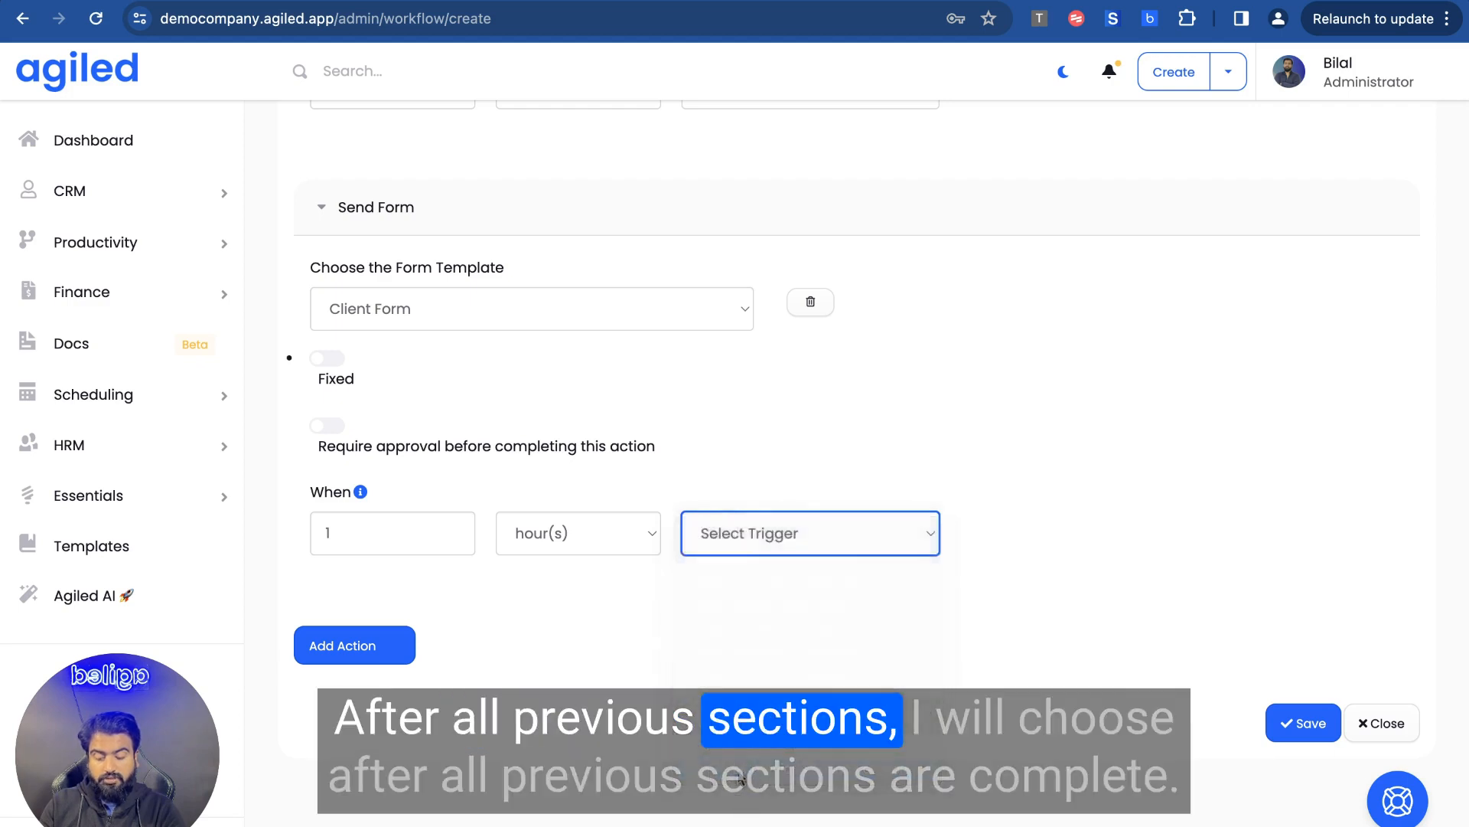
{"action": "scroll", "coordinate": [718, 604], "scroll_direction": "up", "scroll_amount": 4}
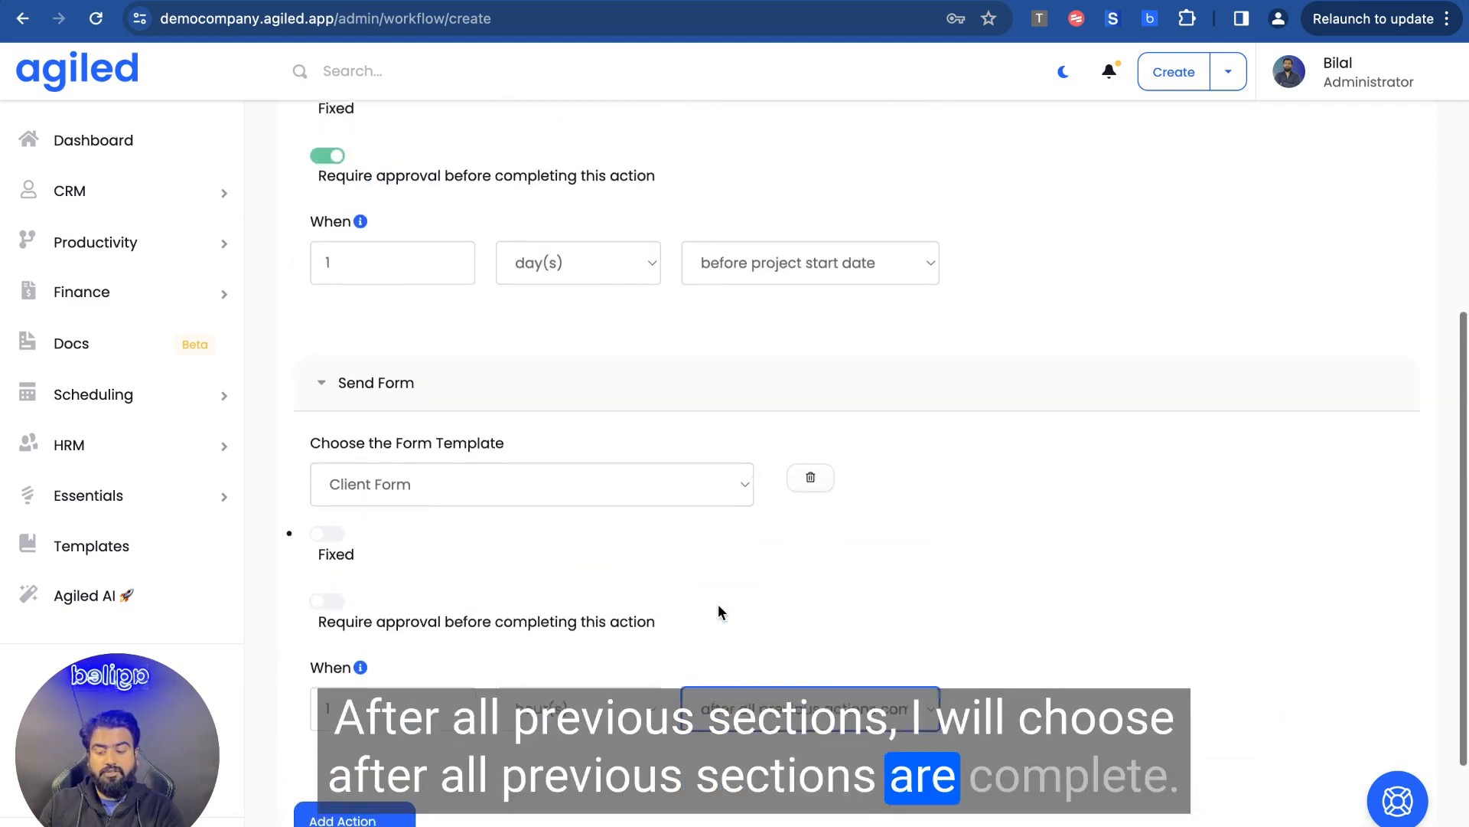
{"action": "scroll", "coordinate": [691, 456], "scroll_direction": "down", "scroll_amount": 2}
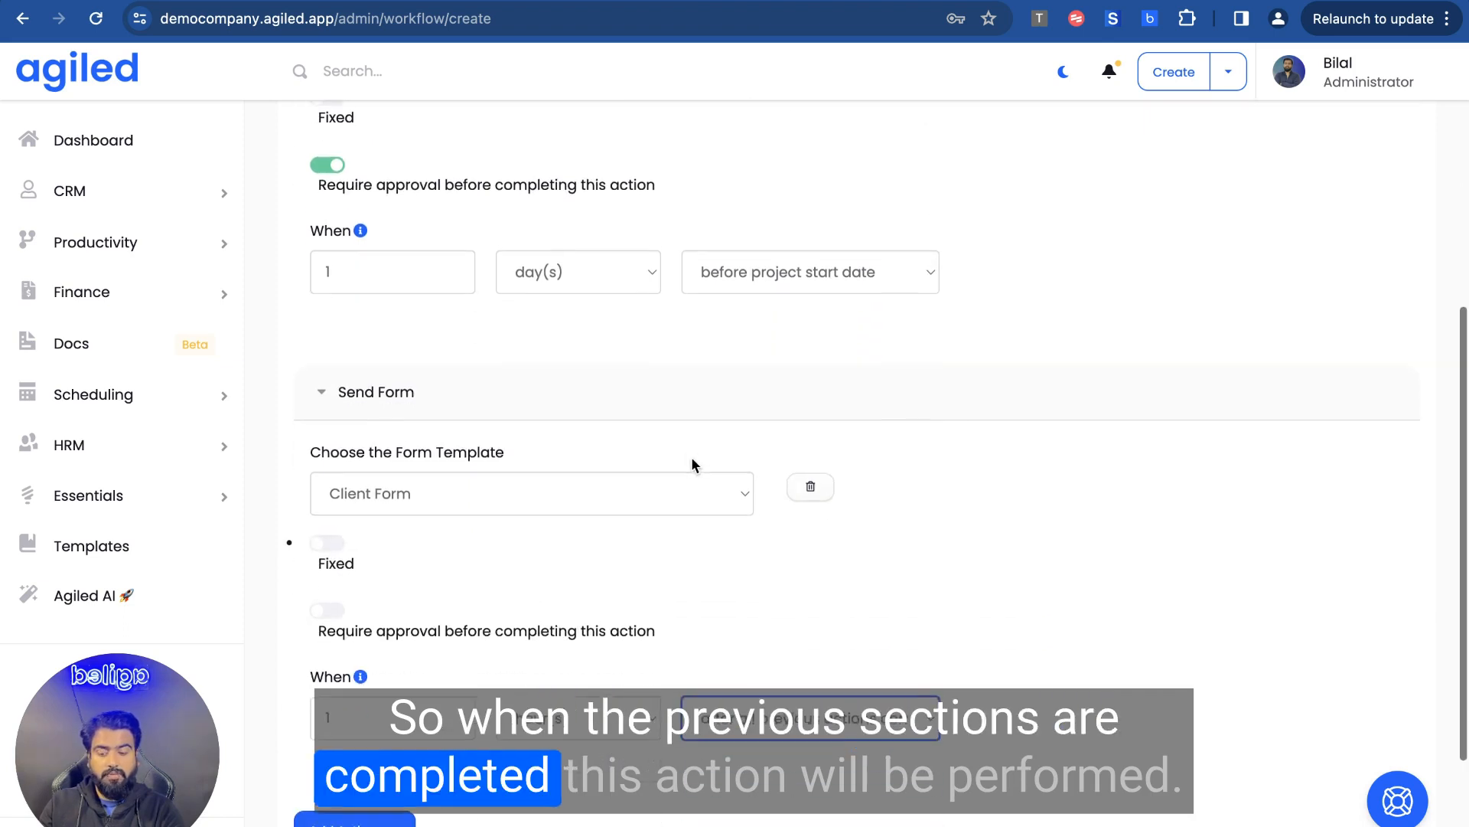
Add a Send Event Link action below the form action and expand its settings
{"action": "scroll", "coordinate": [691, 456], "scroll_direction": "down", "scroll_amount": 3}
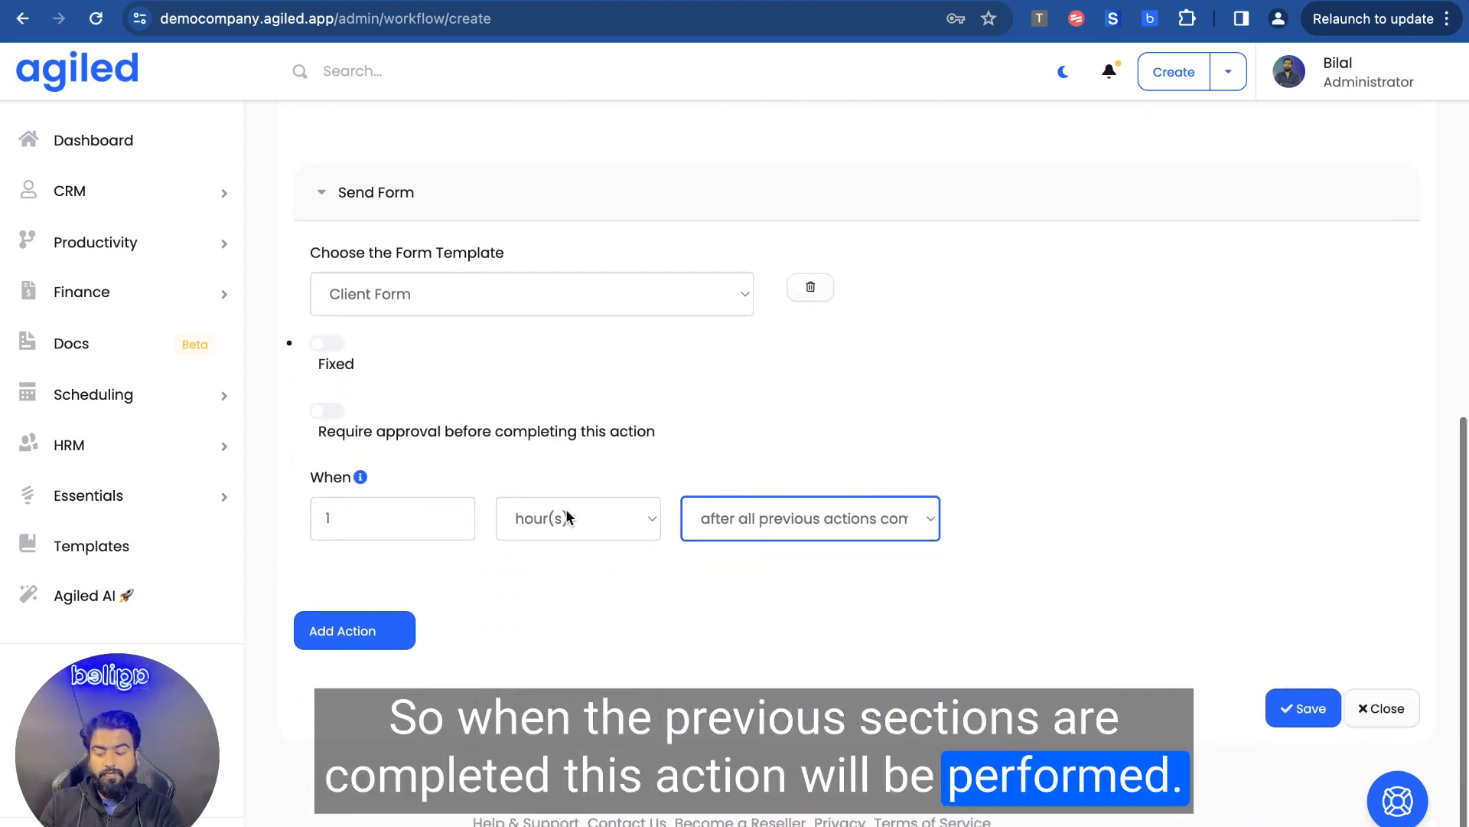
{"action": "left_click", "coordinate": [358, 636]}
{"action": "scroll", "coordinate": [407, 666], "scroll_direction": "down", "scroll_amount": 1}
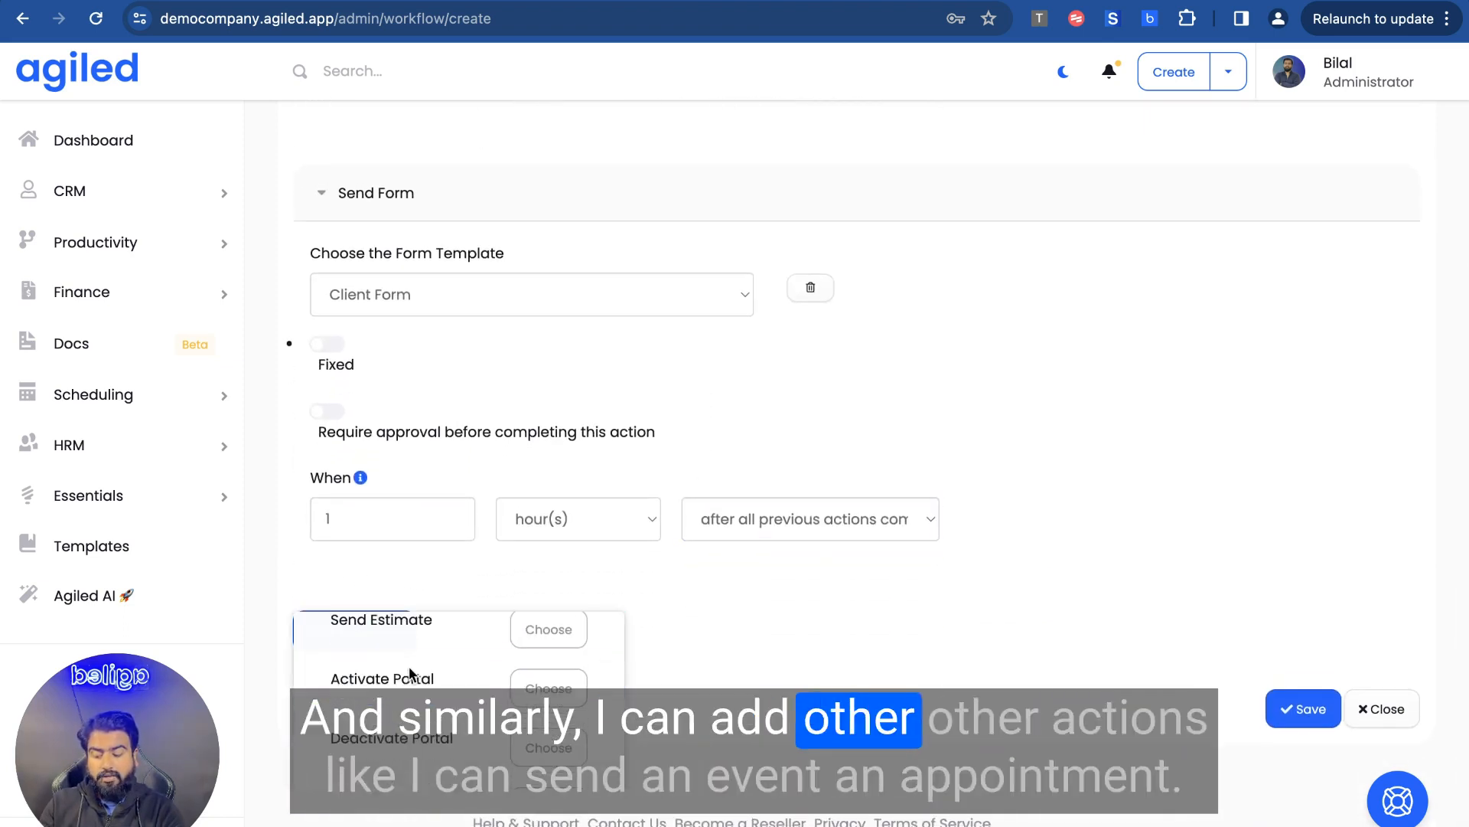
{"action": "scroll", "coordinate": [730, 550], "scroll_direction": "down", "scroll_amount": 1}
{"action": "scroll", "coordinate": [730, 540], "scroll_direction": "down", "scroll_amount": 2}
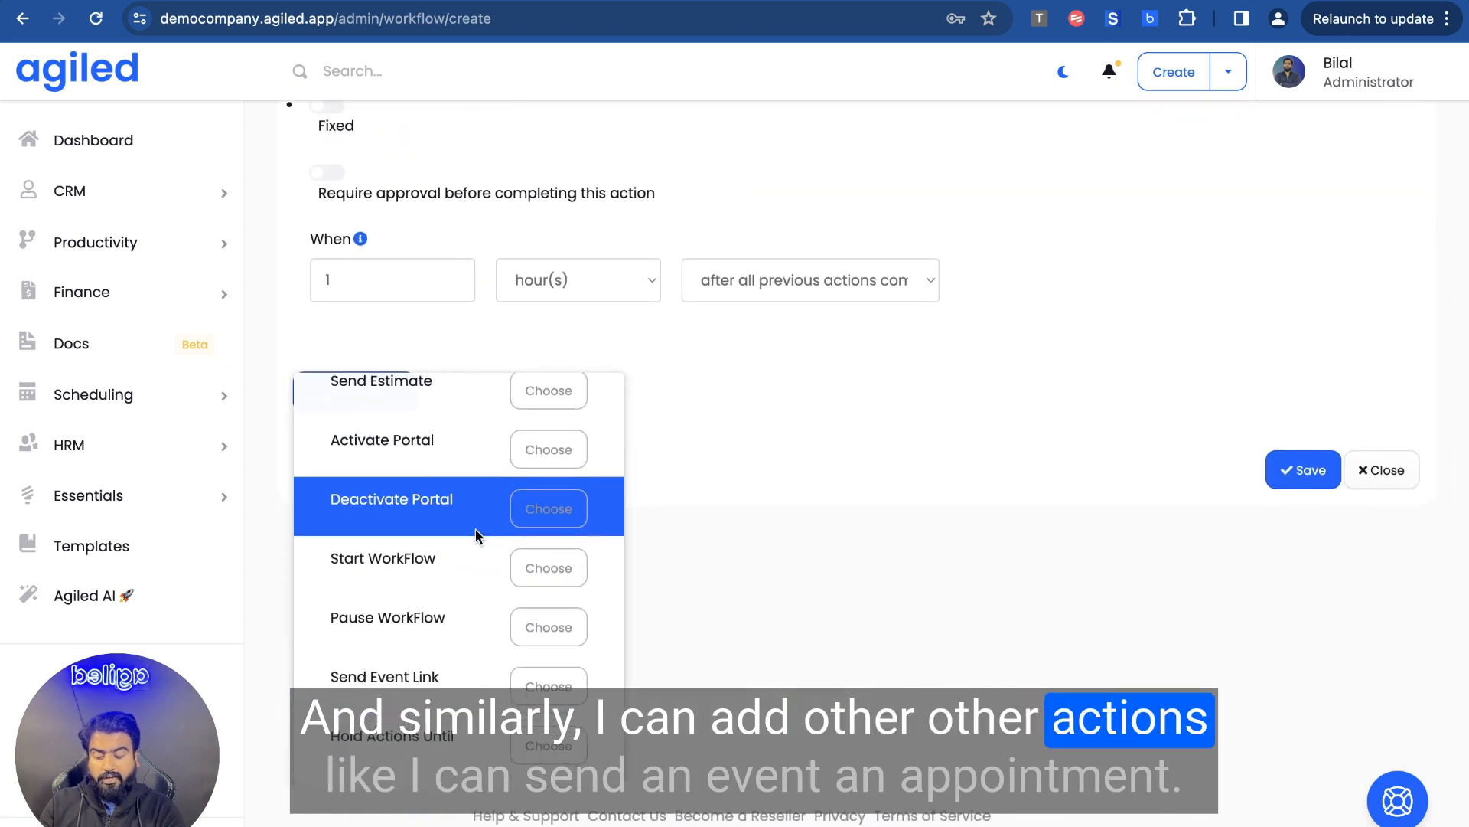
{"action": "left_click", "coordinate": [548, 688]}
{"action": "left_click", "coordinate": [344, 566]}
{"action": "scroll", "coordinate": [522, 549], "scroll_direction": "down", "scroll_amount": 3}
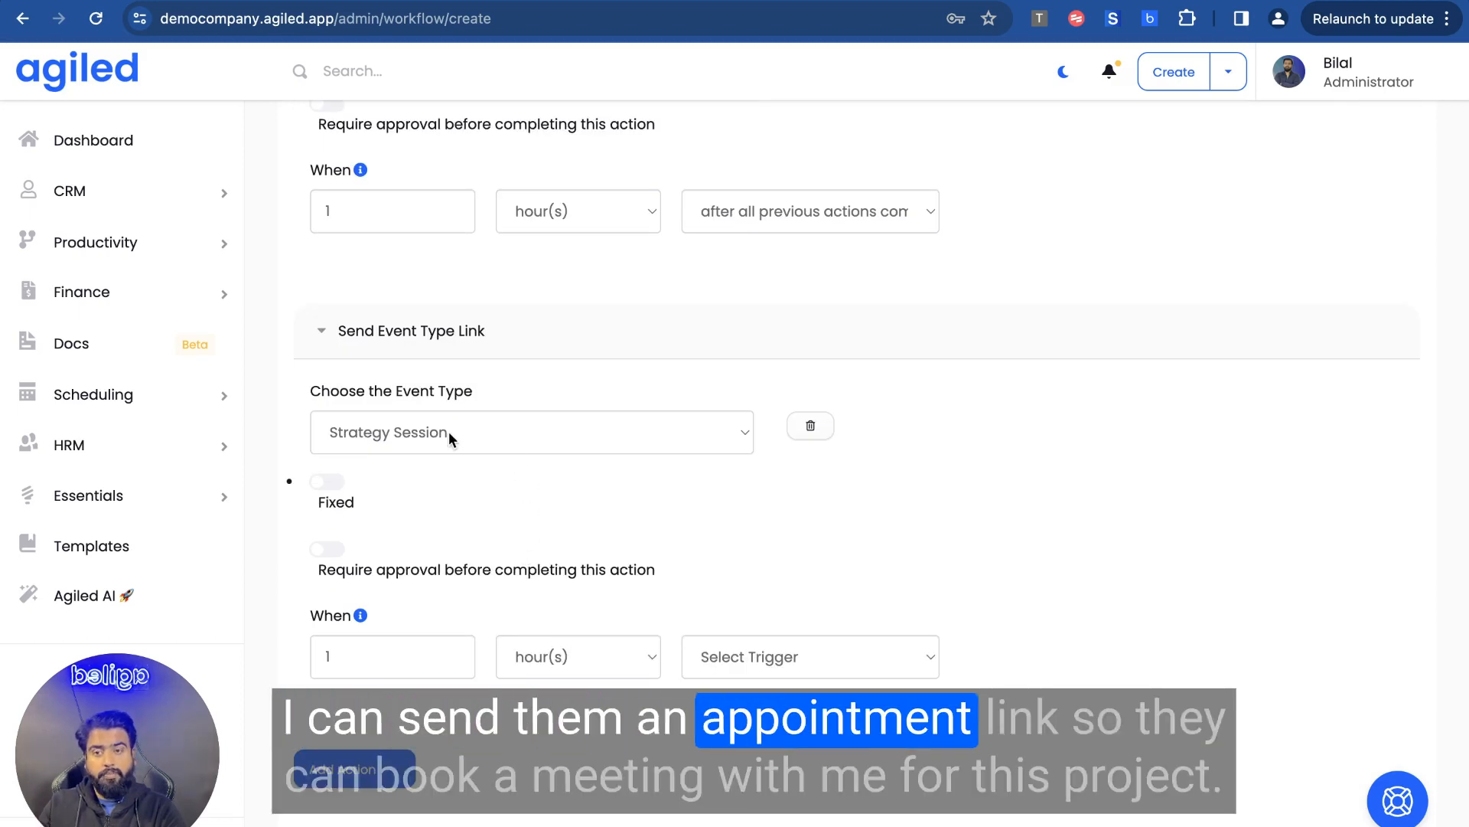
Set the event type of the event link action to Onboarding Call
{"action": "left_click", "coordinate": [449, 432]}
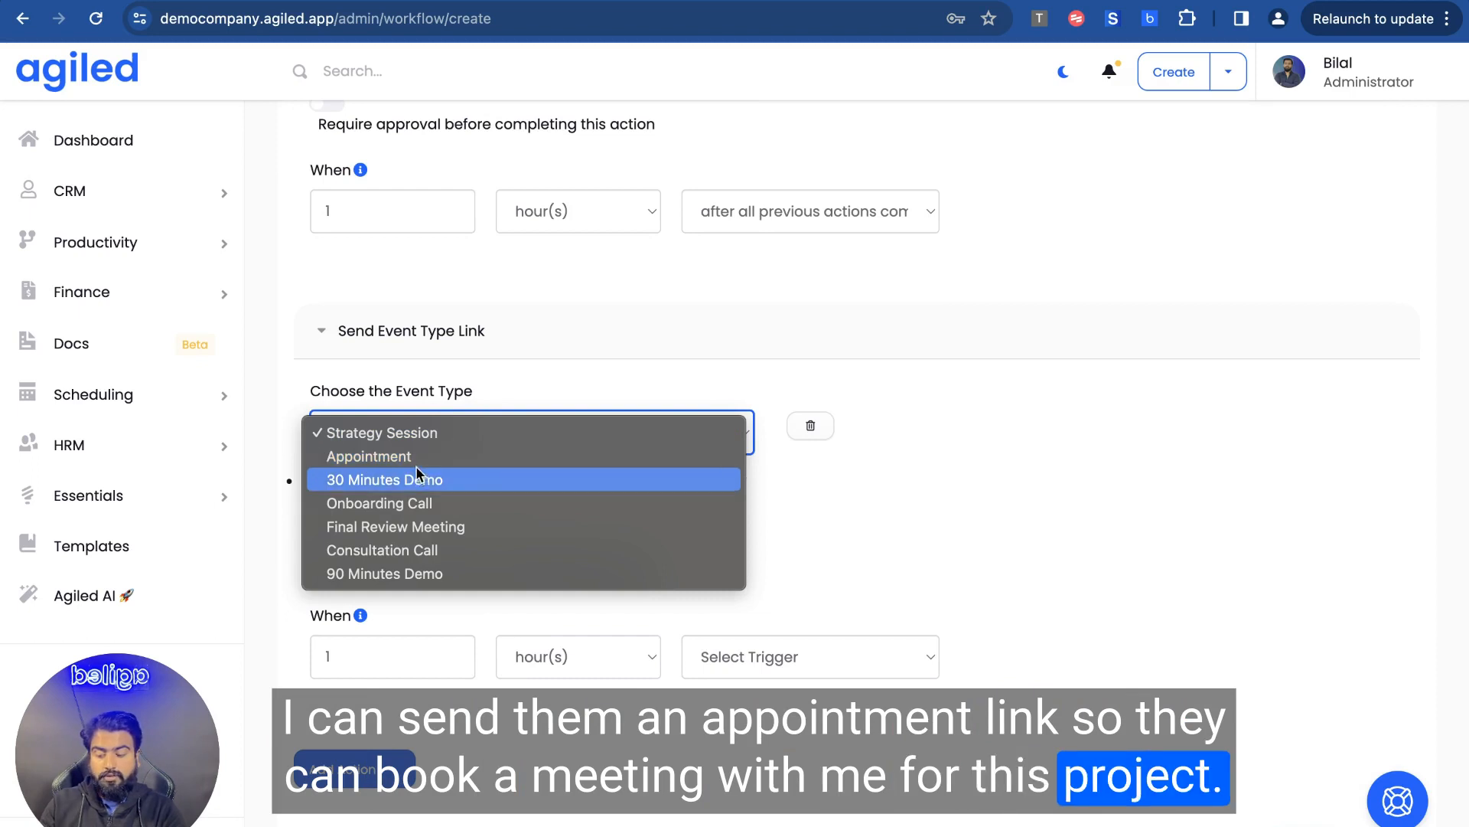
{"action": "left_click", "coordinate": [401, 502]}
{"action": "scroll", "coordinate": [490, 474], "scroll_direction": "down", "scroll_amount": 2}
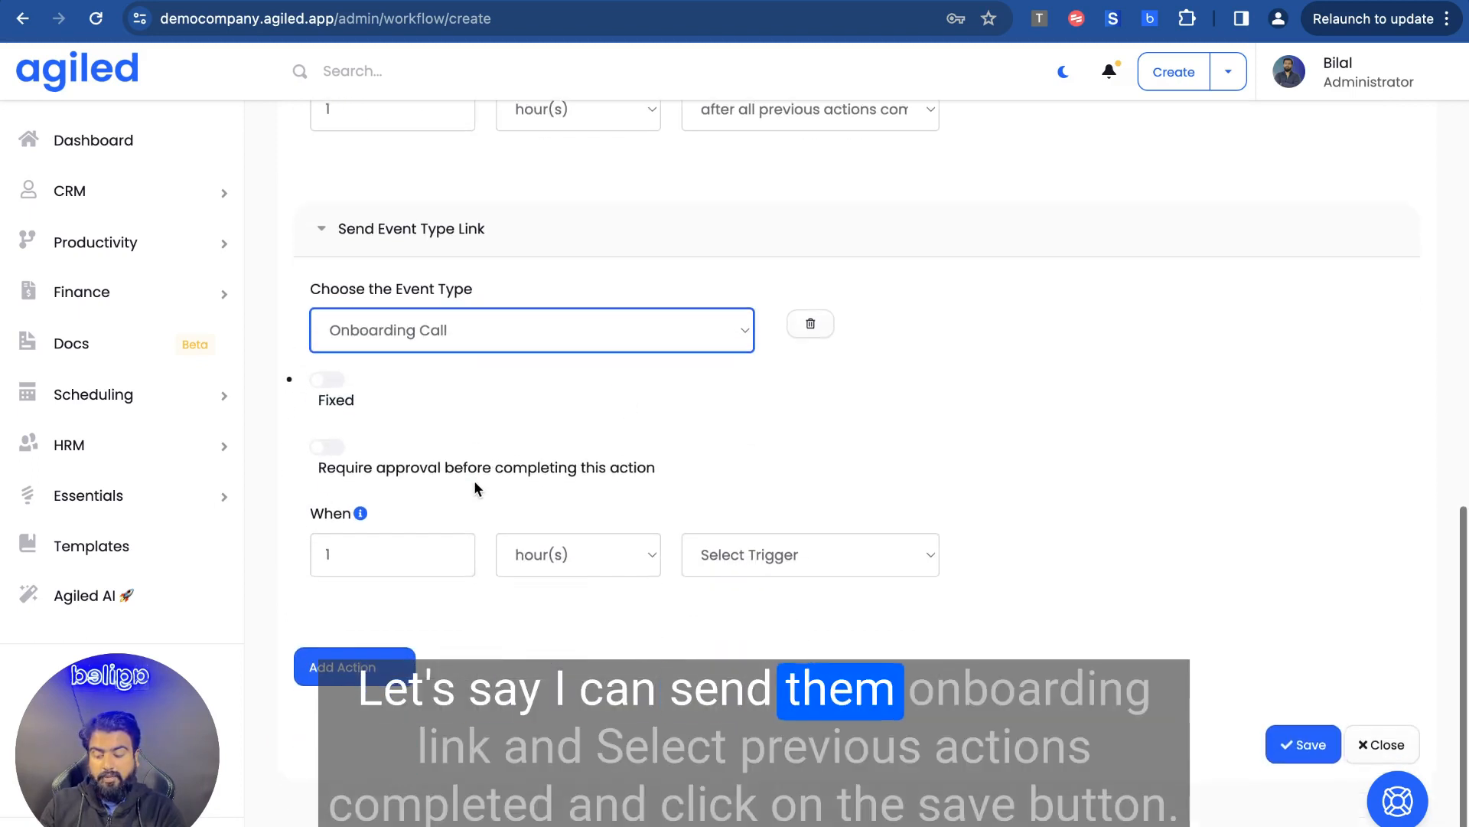
Trigger the event link action 1 hour after all previous actions complete, and save the workflow
{"action": "left_click", "coordinate": [709, 553]}
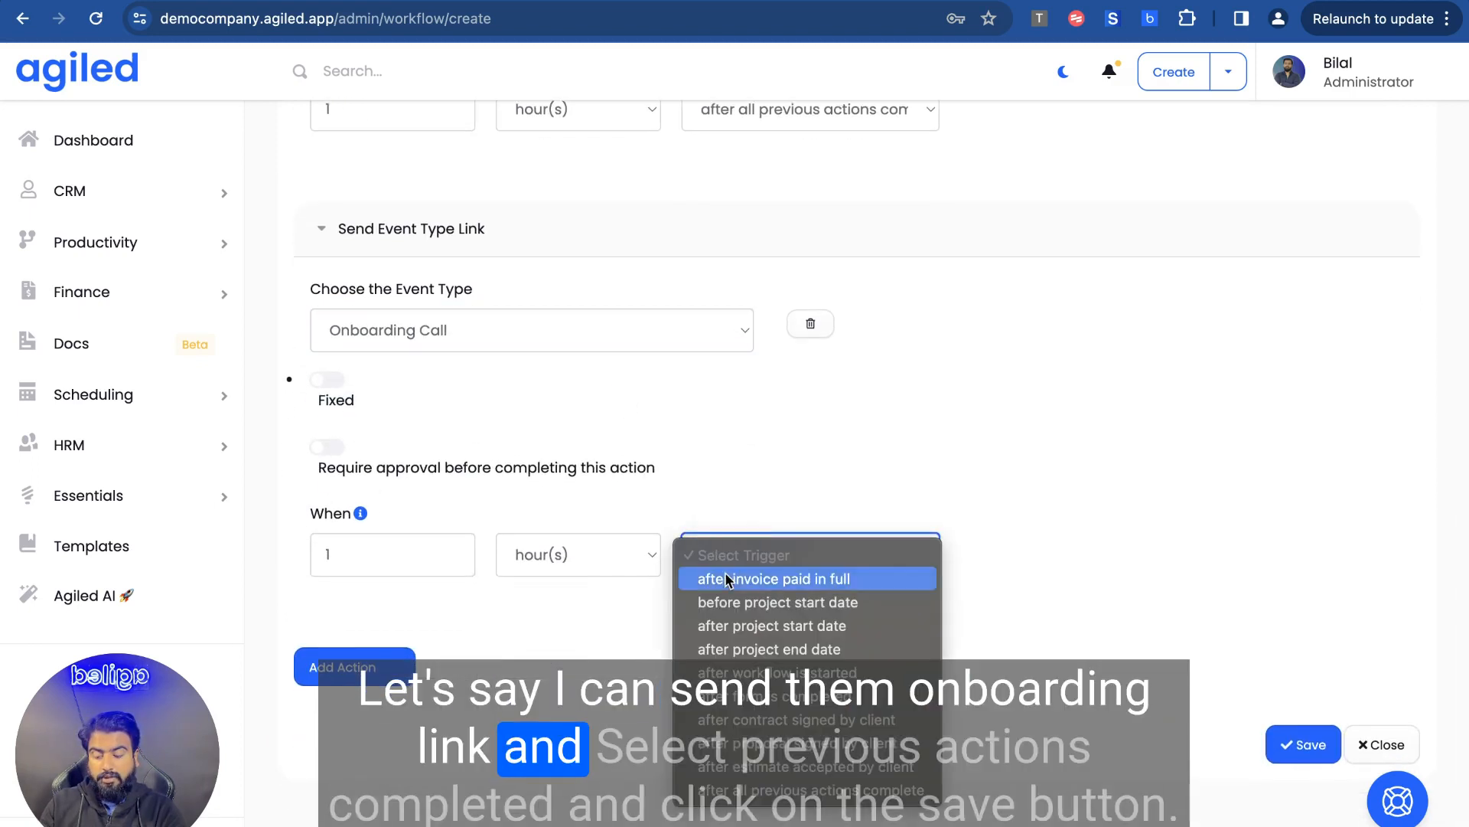
{"action": "left_click", "coordinate": [811, 789]}
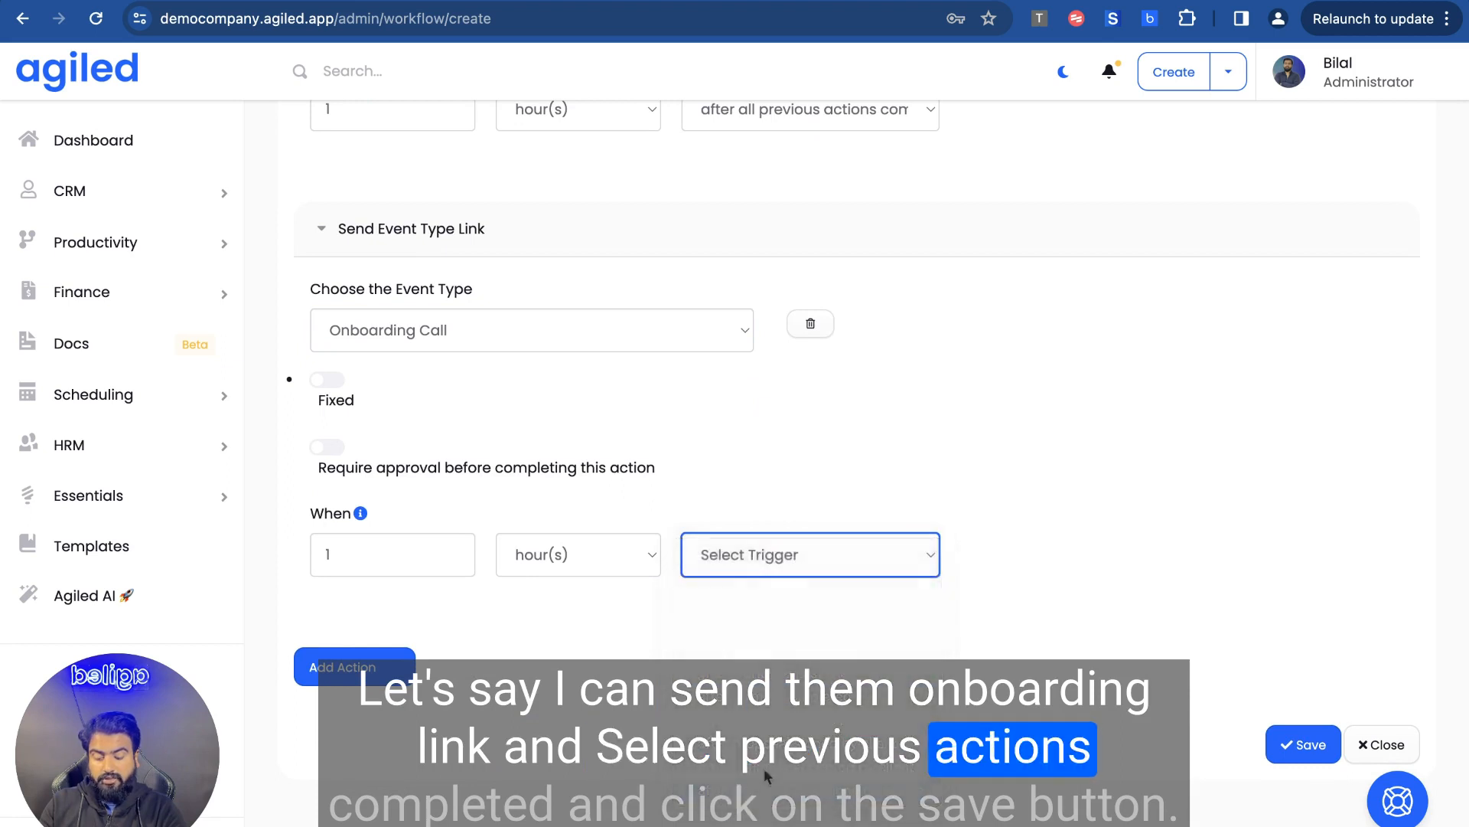
{"action": "scroll", "coordinate": [599, 611], "scroll_direction": "down", "scroll_amount": 1}
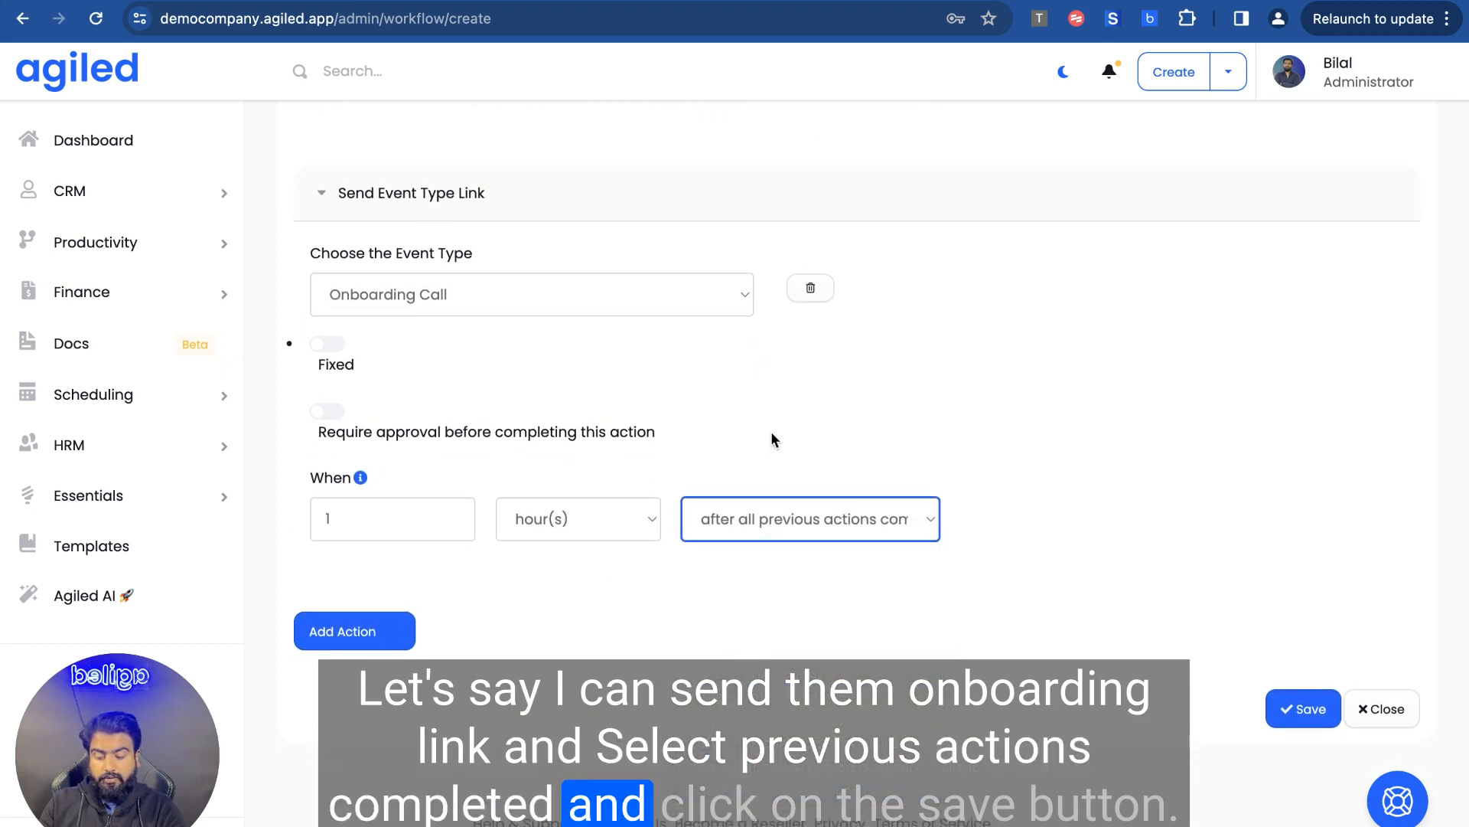
{"action": "left_click", "coordinate": [1297, 710]}
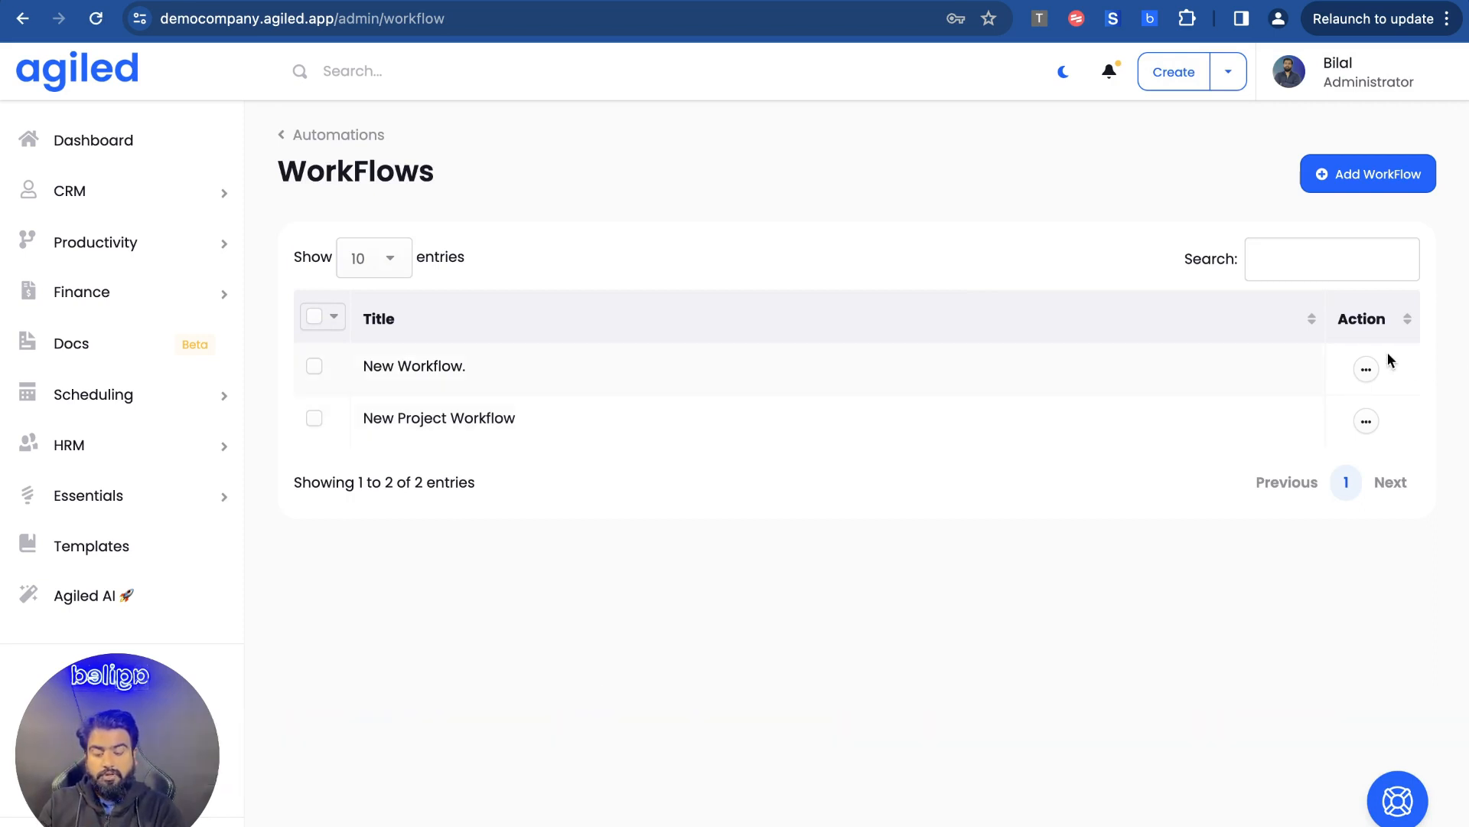
View the available options for the "New Workflow." entry and look over the workflow list
{"action": "left_click", "coordinate": [1366, 369]}
{"action": "left_click", "coordinate": [1016, 288]}
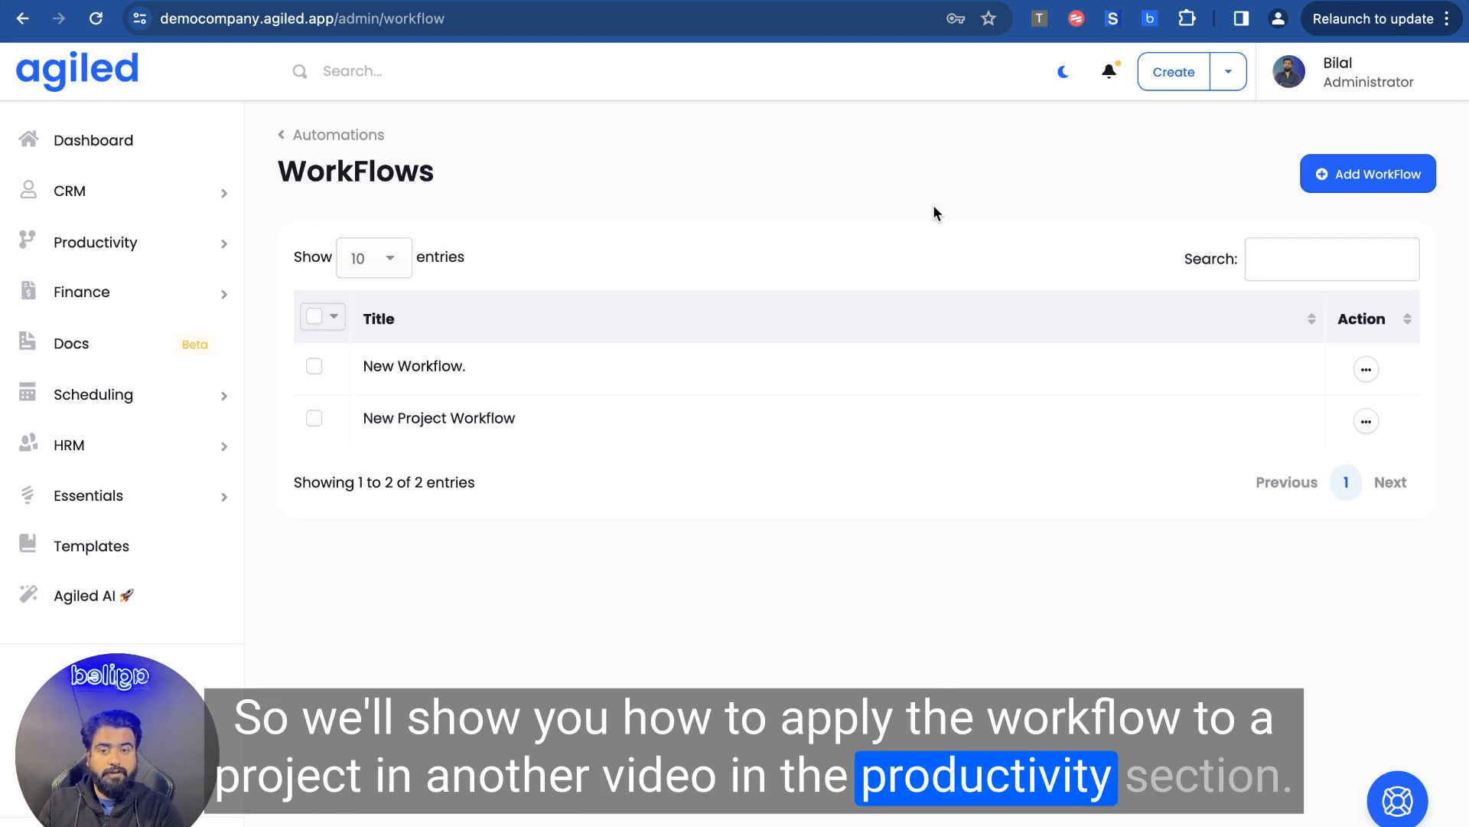
{"action": "scroll", "coordinate": [690, 429], "scroll_direction": "down", "scroll_amount": 2}
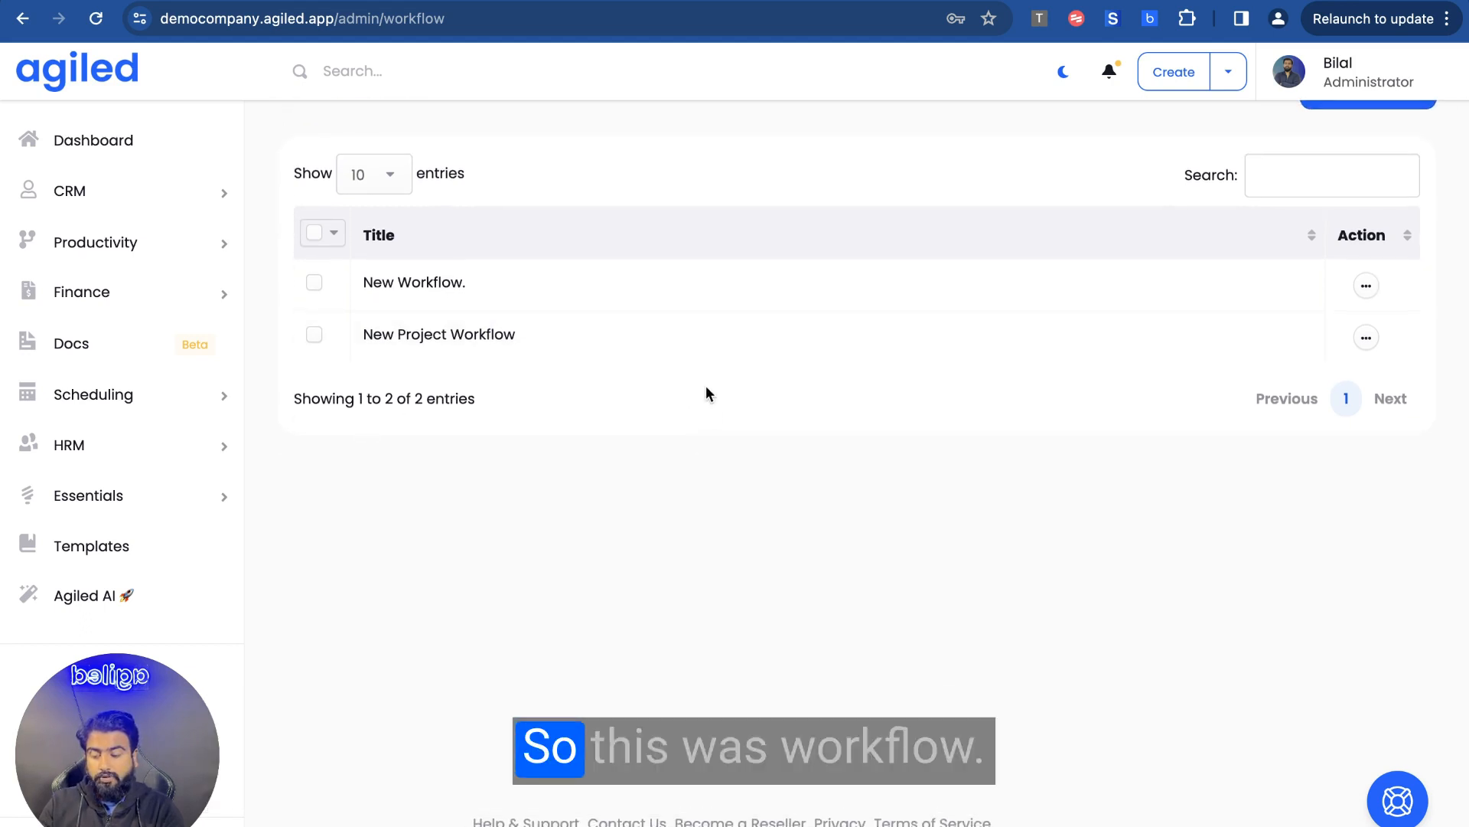
{"action": "scroll", "coordinate": [706, 388], "scroll_direction": "up", "scroll_amount": 2}
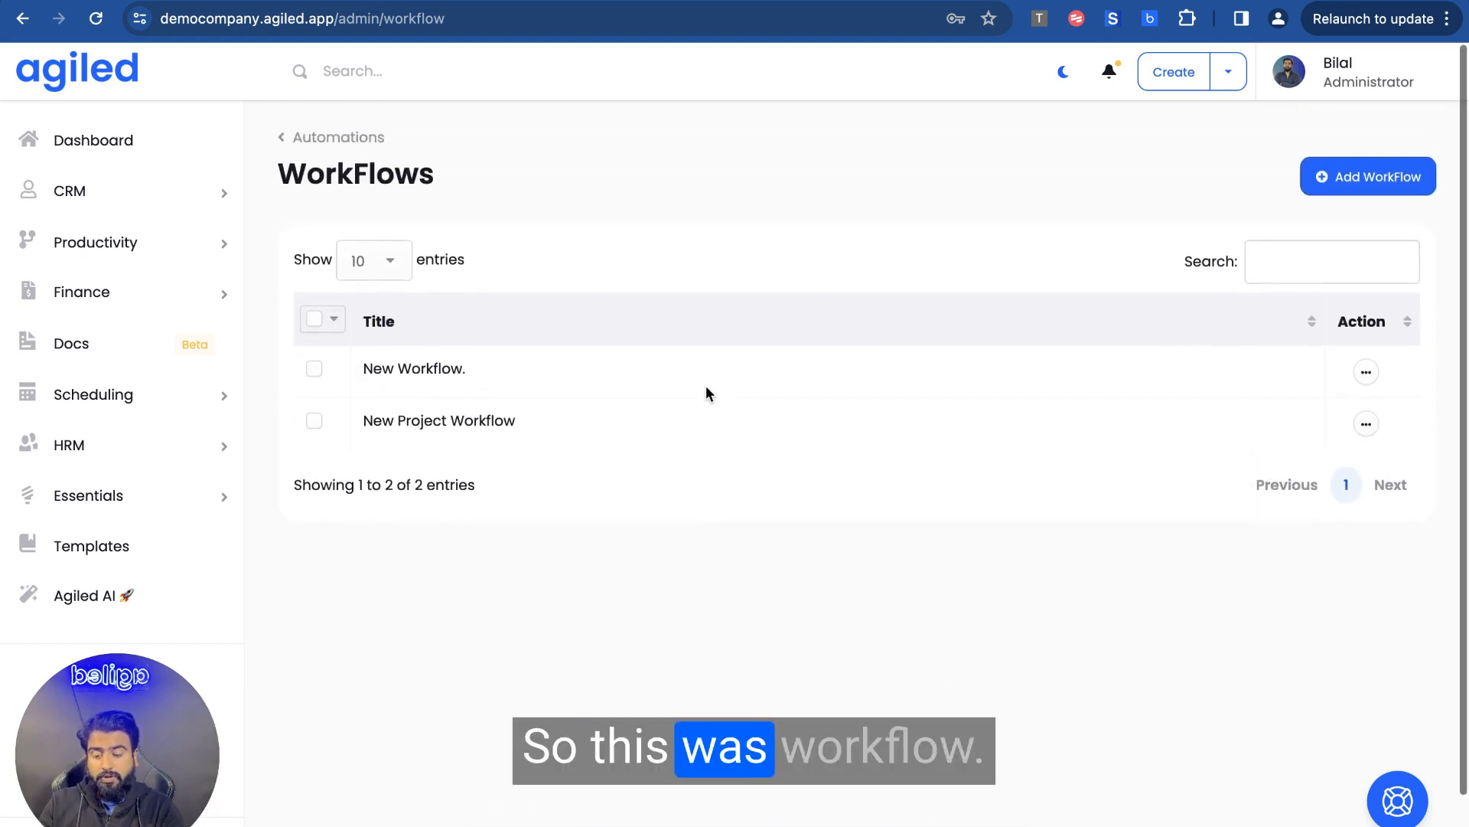
Open the Flows list from the Automate section under Essentials and start adding a new flow
{"action": "left_click", "coordinate": [112, 448]}
{"action": "scroll", "coordinate": [80, 562], "scroll_direction": "down", "scroll_amount": 1}
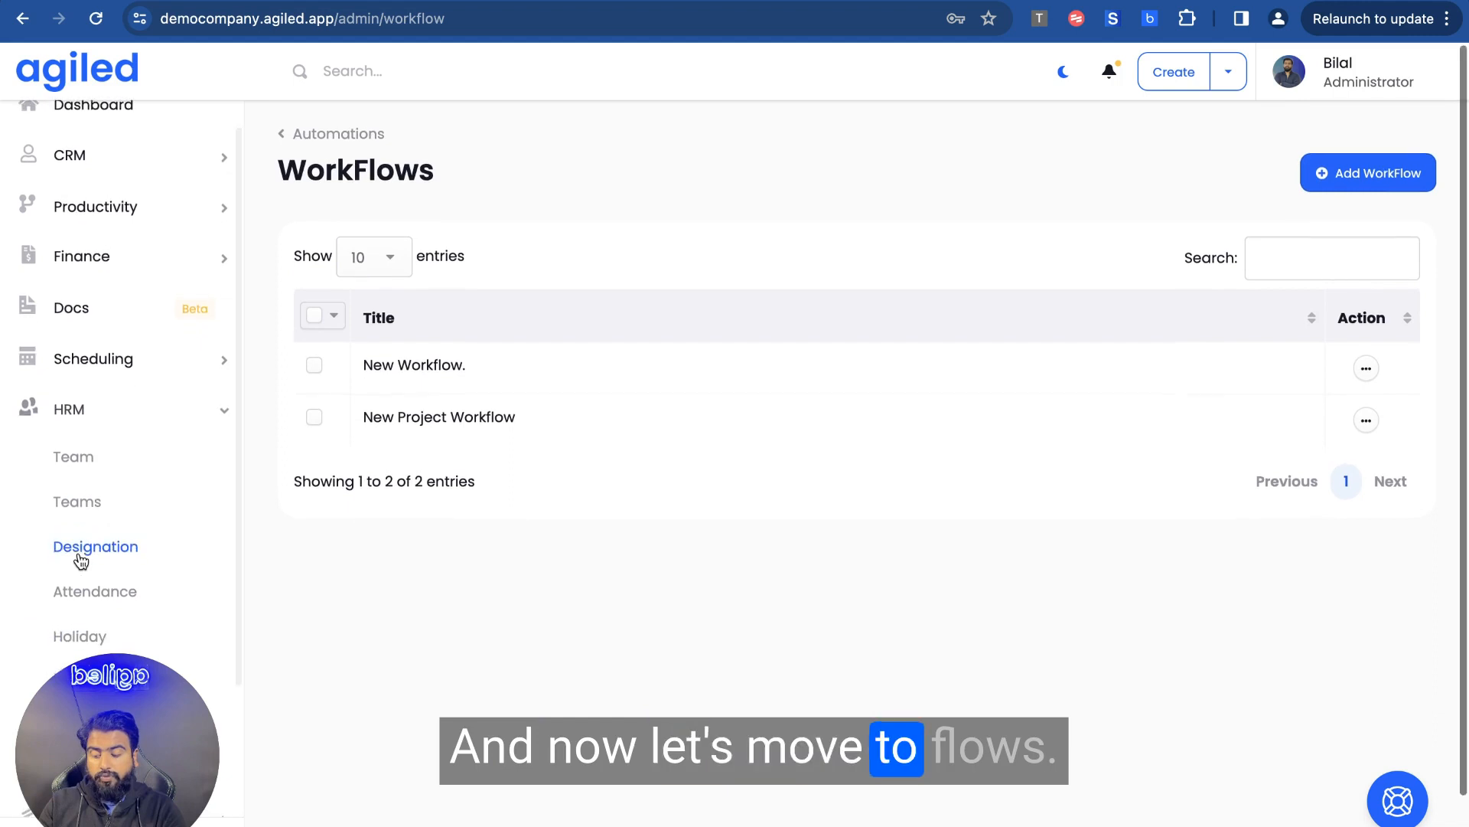
{"action": "left_click", "coordinate": [128, 419]}
{"action": "left_click", "coordinate": [85, 496]}
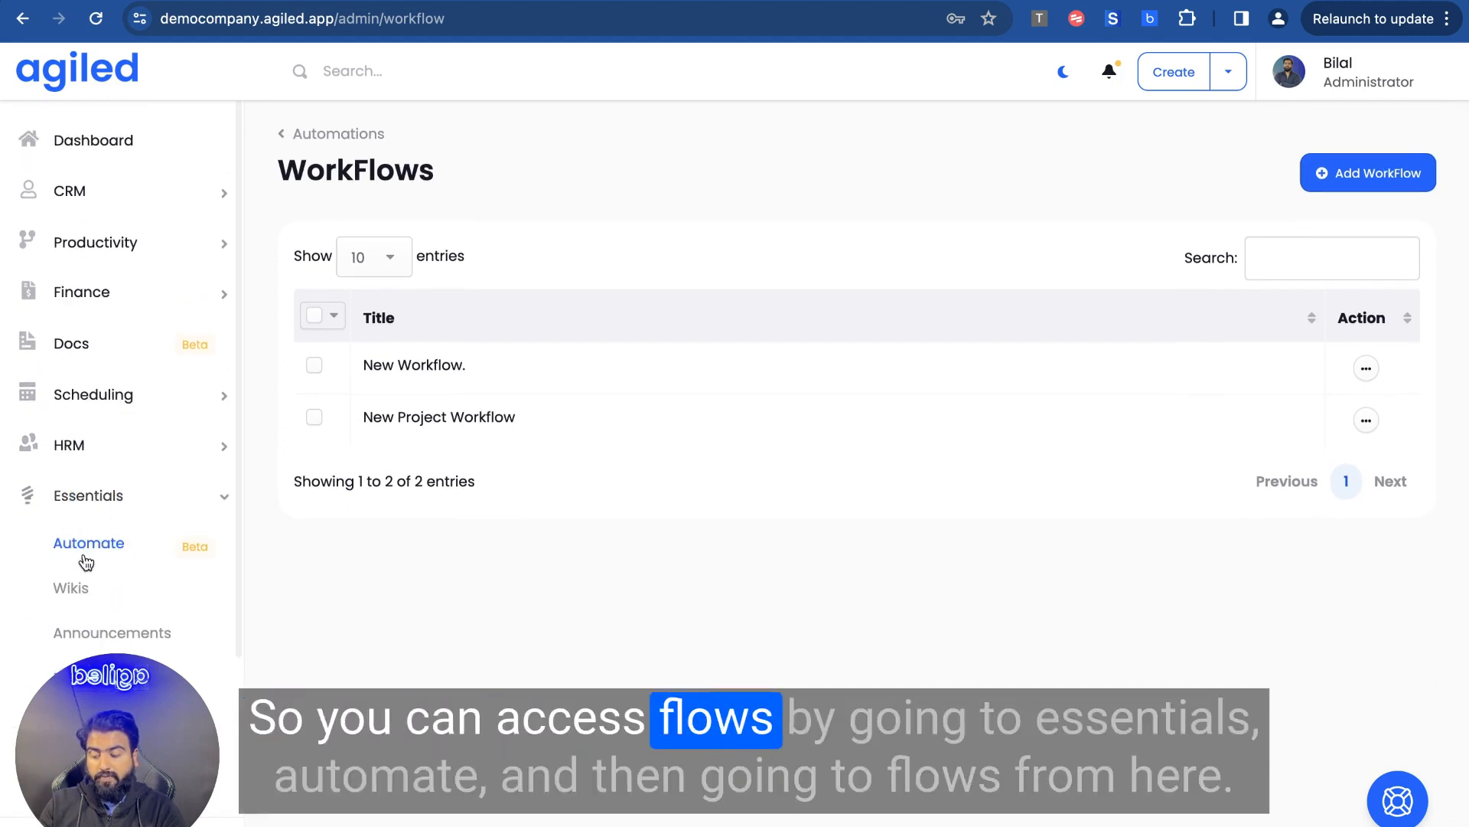
{"action": "left_click", "coordinate": [86, 545]}
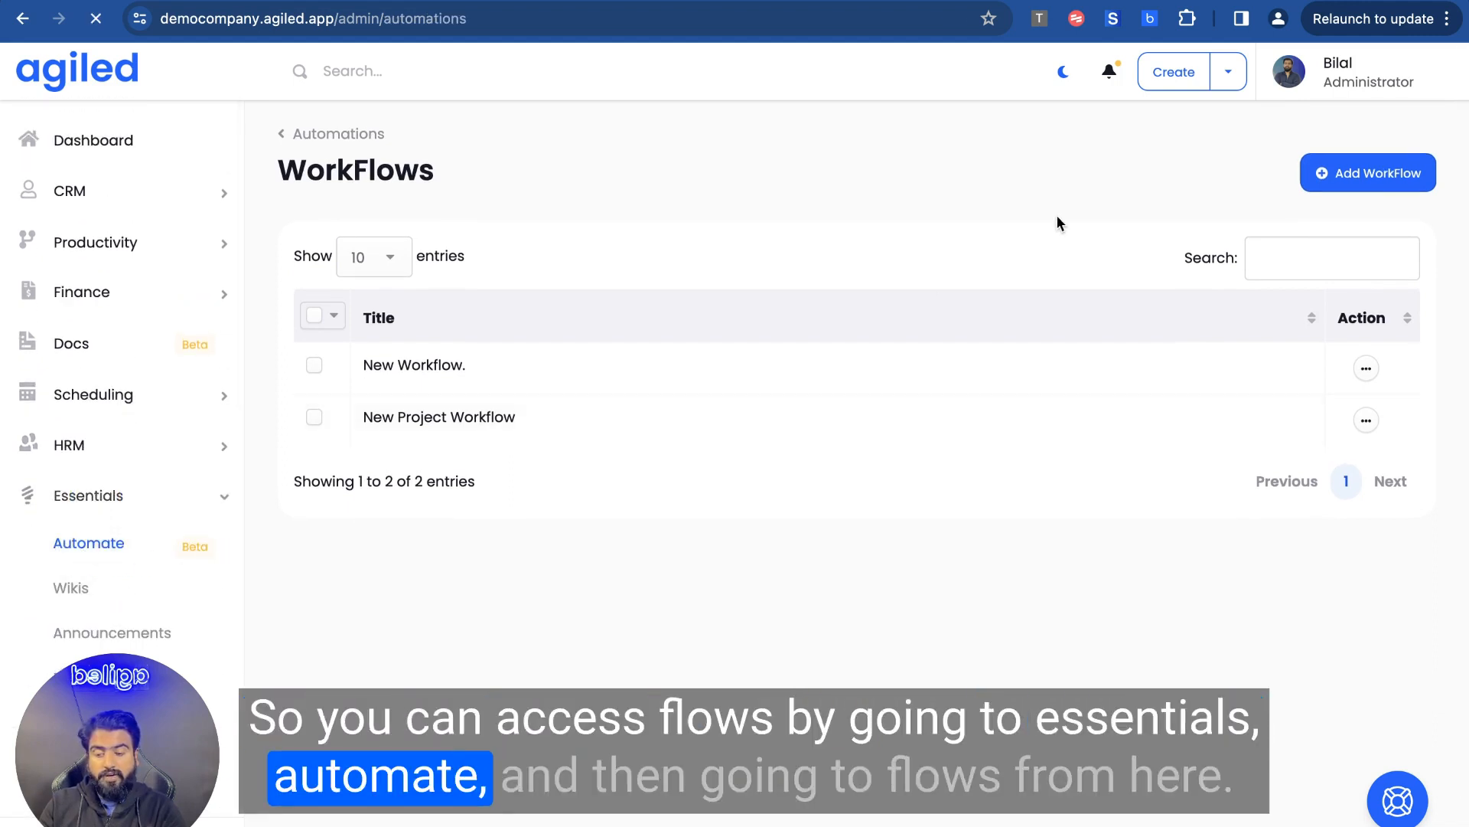
{"action": "left_click", "coordinate": [1150, 182]}
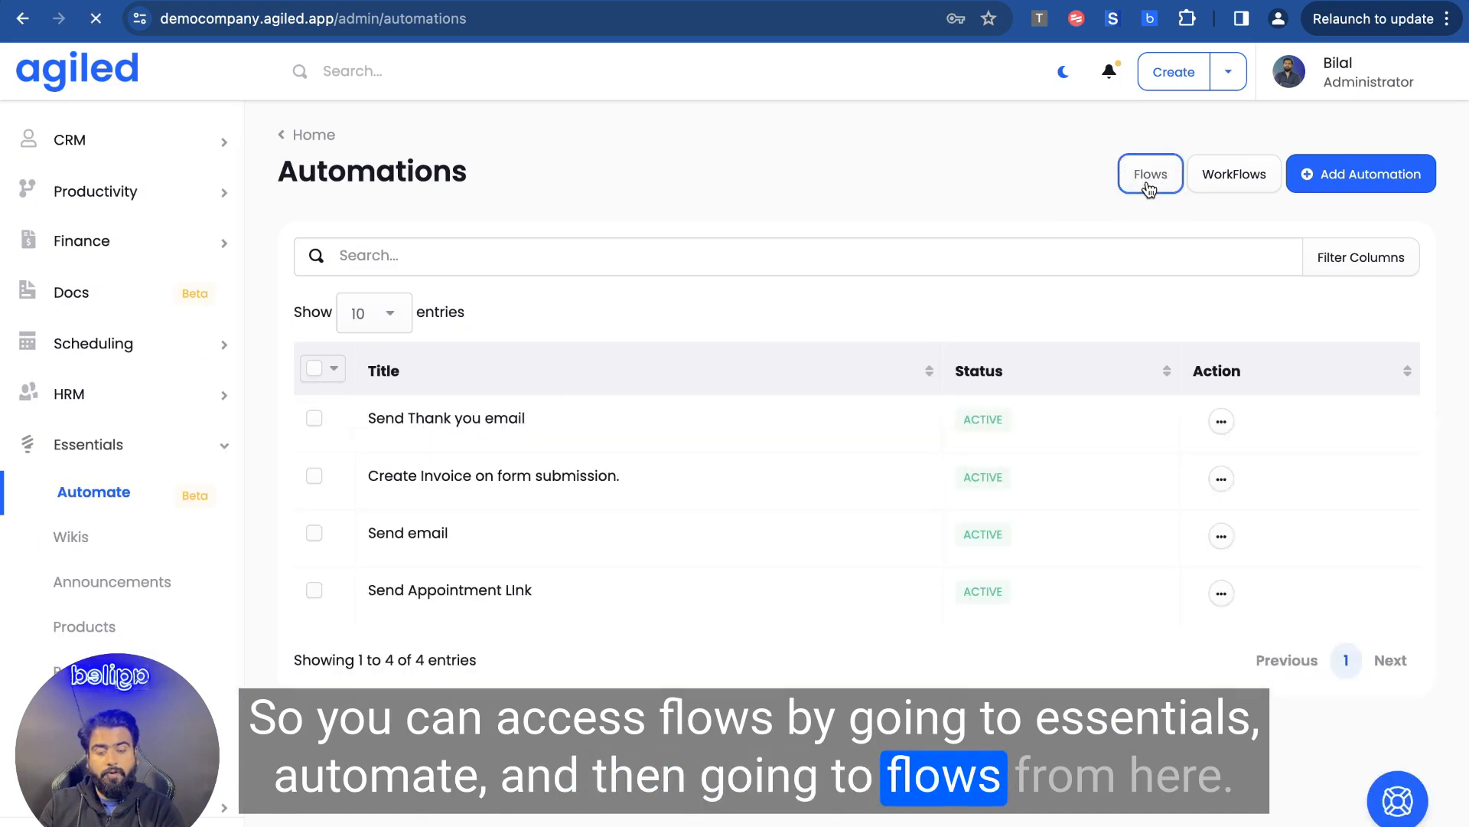
{"action": "scroll", "coordinate": [781, 304], "scroll_direction": "down", "scroll_amount": 1}
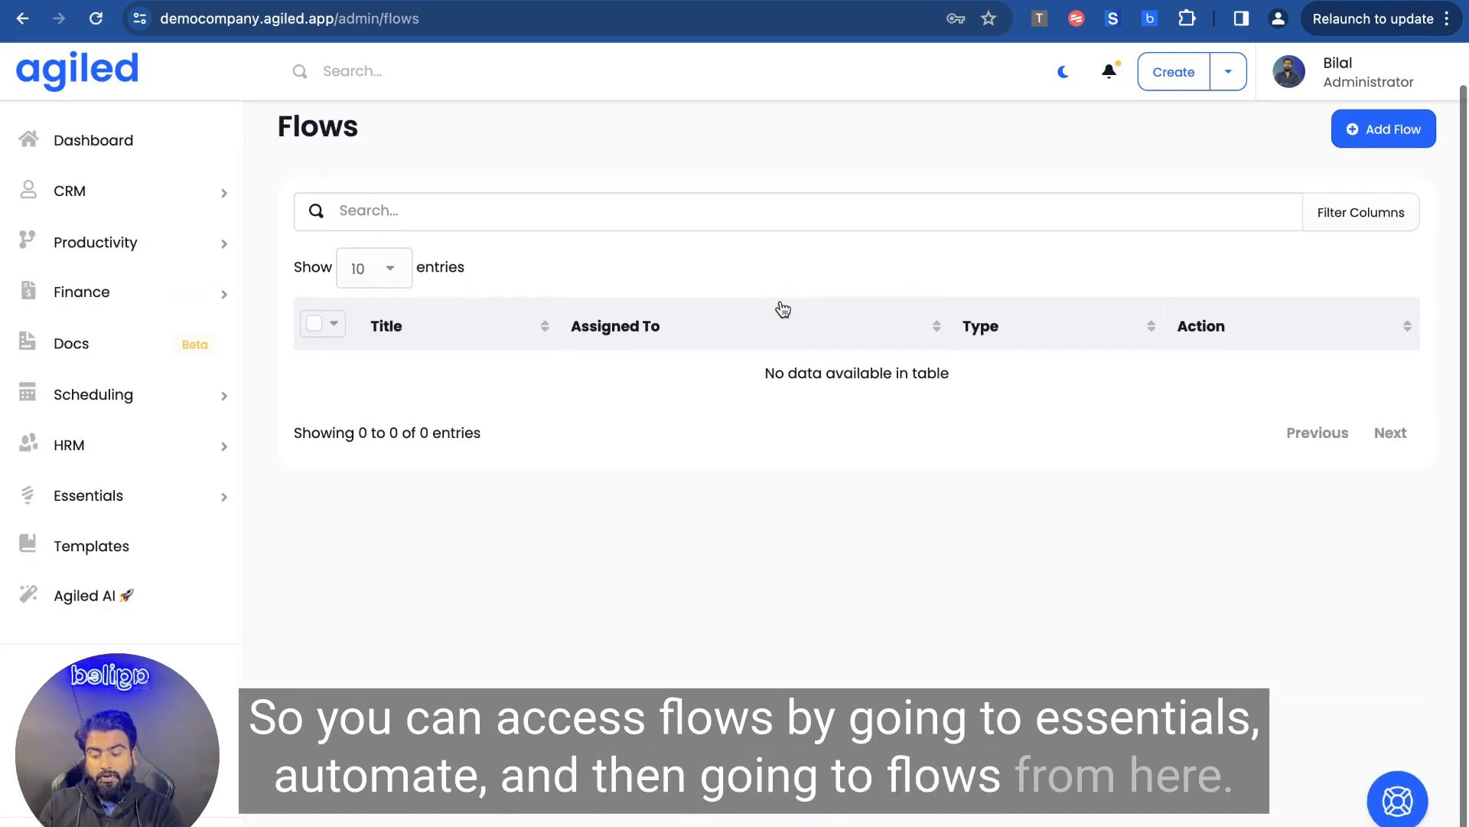
{"action": "scroll", "coordinate": [781, 305], "scroll_direction": "up", "scroll_amount": 1}
{"action": "left_click", "coordinate": [1348, 189]}
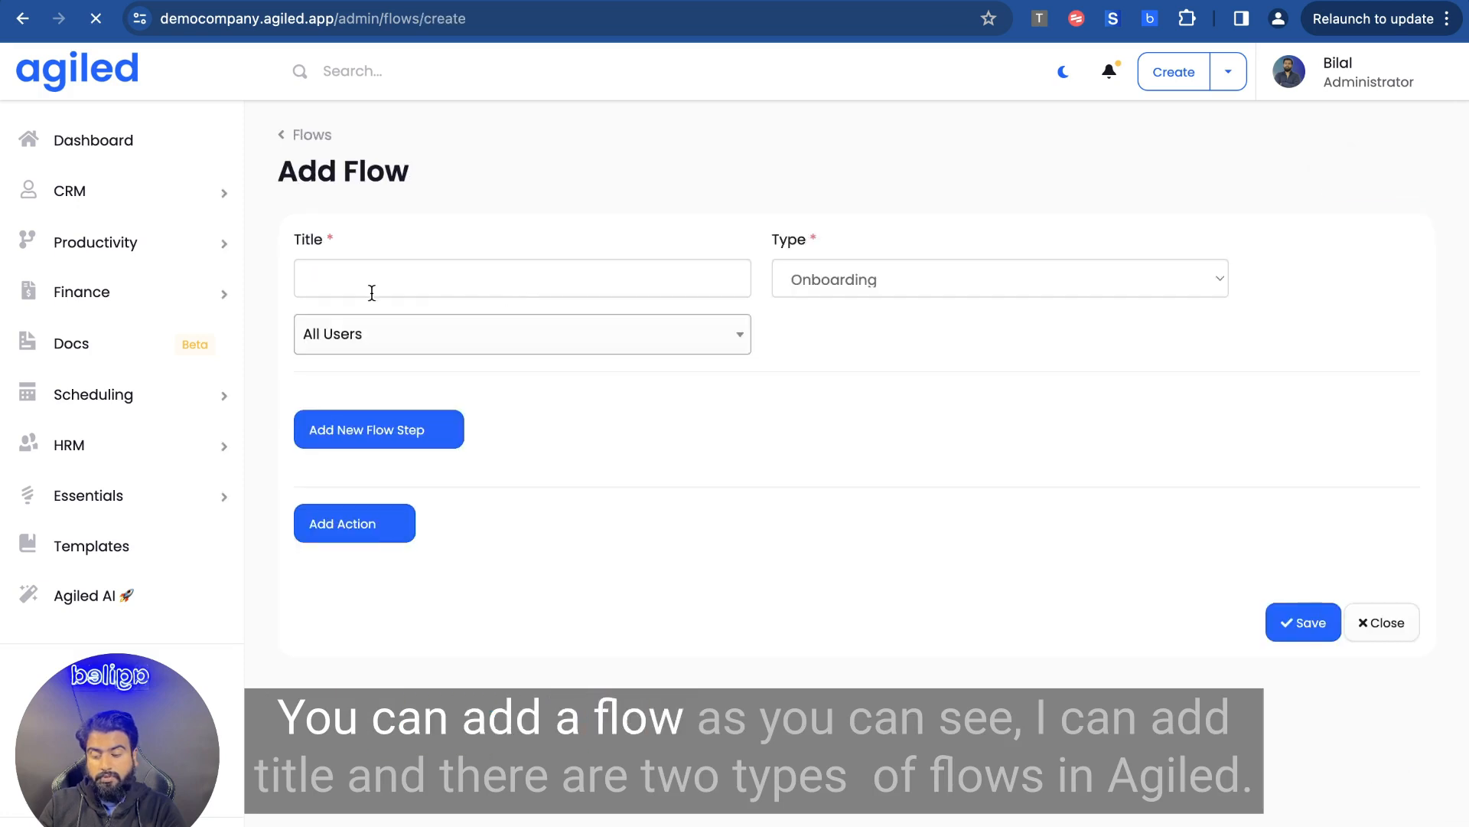
Title the flow "Onboarding Flow", check the available flow types and keep the type as Onboarding
{"action": "left_click", "coordinate": [372, 277]}
{"action": "type", "text": "Onboarding Flow"}
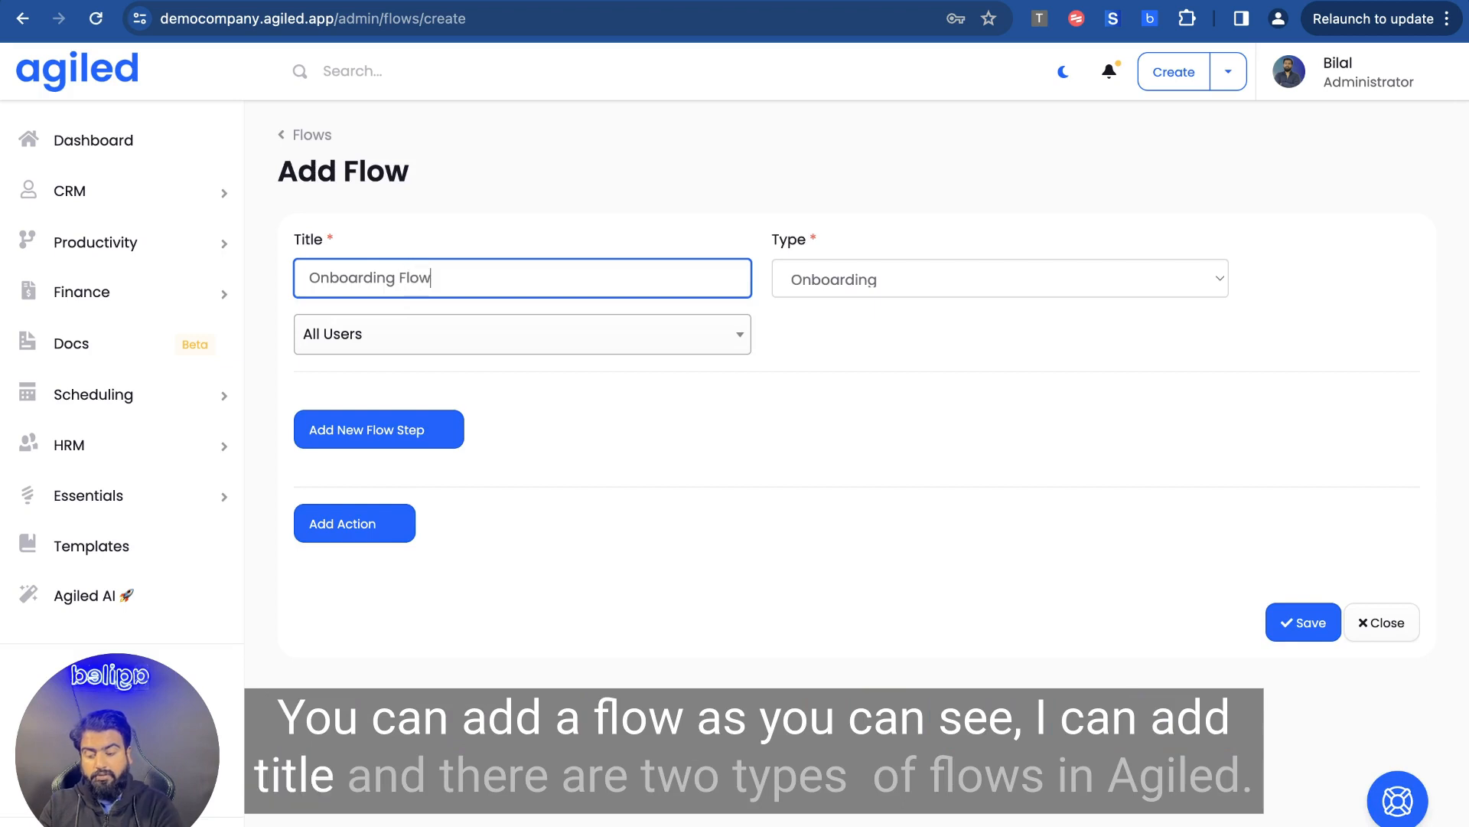
{"action": "left_click", "coordinate": [815, 282]}
{"action": "left_click", "coordinate": [724, 213]}
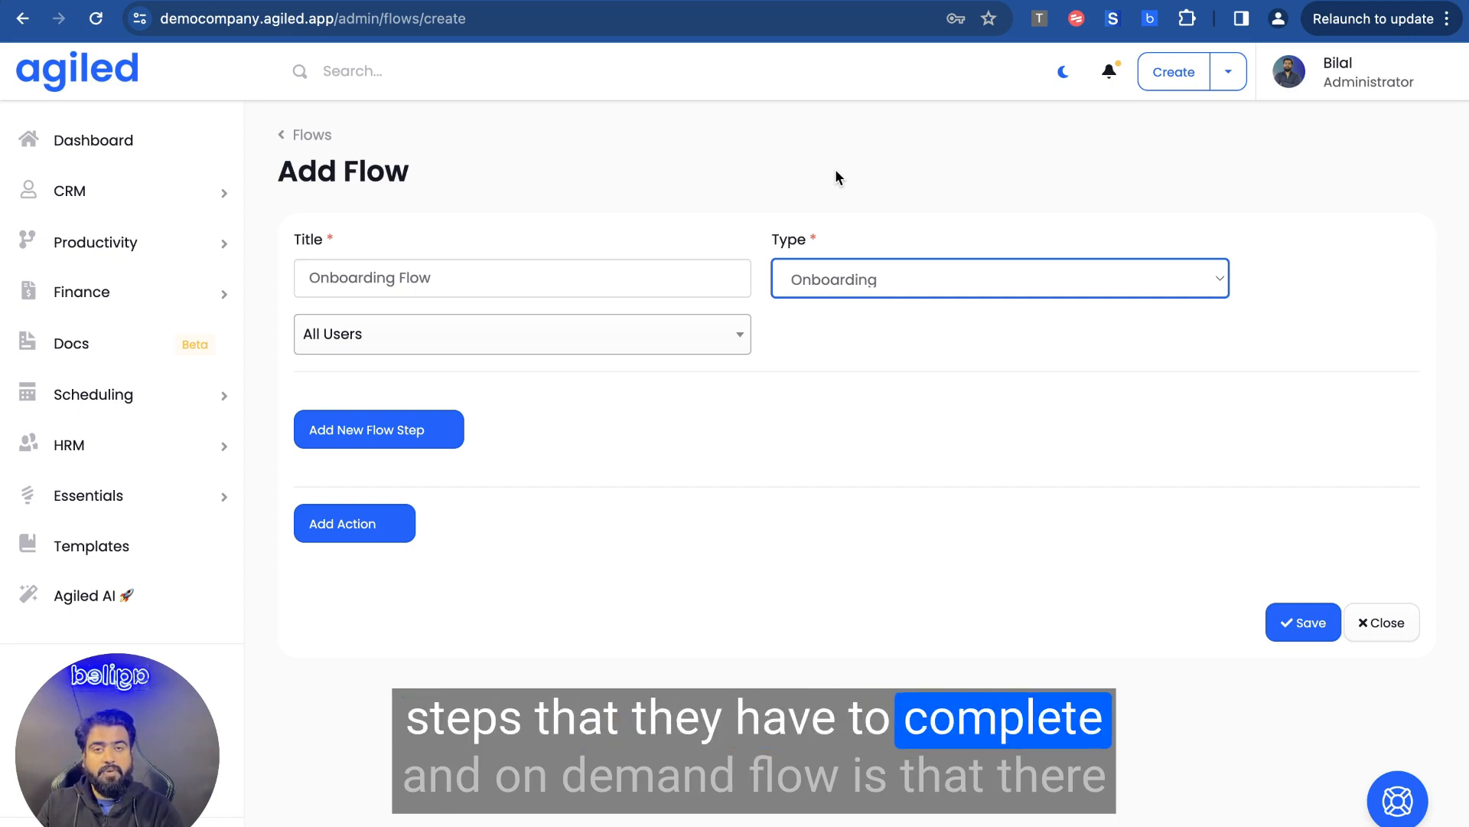
{"action": "left_click", "coordinate": [806, 289]}
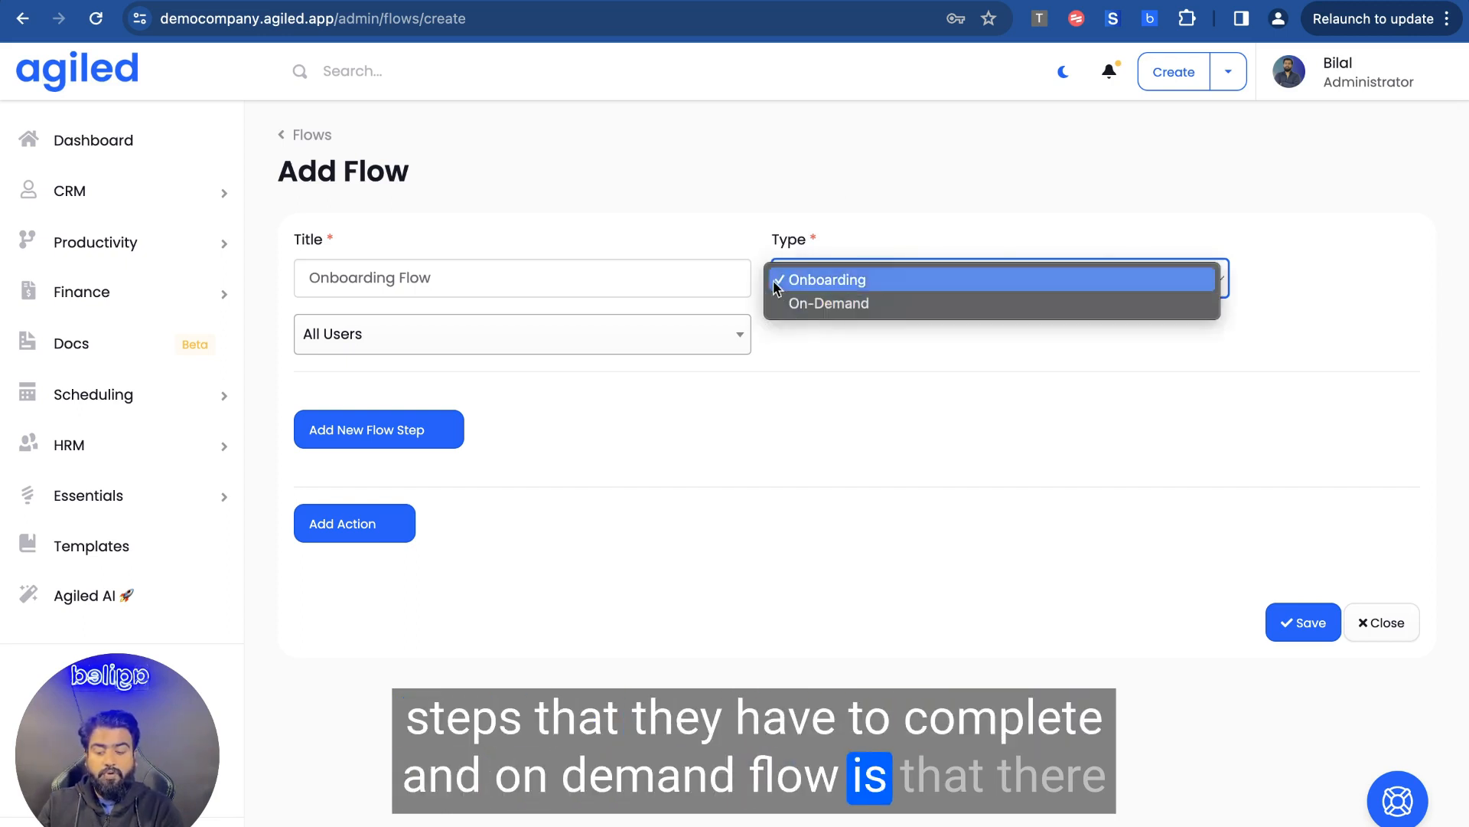
{"action": "left_click", "coordinate": [739, 212]}
{"action": "left_click", "coordinate": [837, 277]}
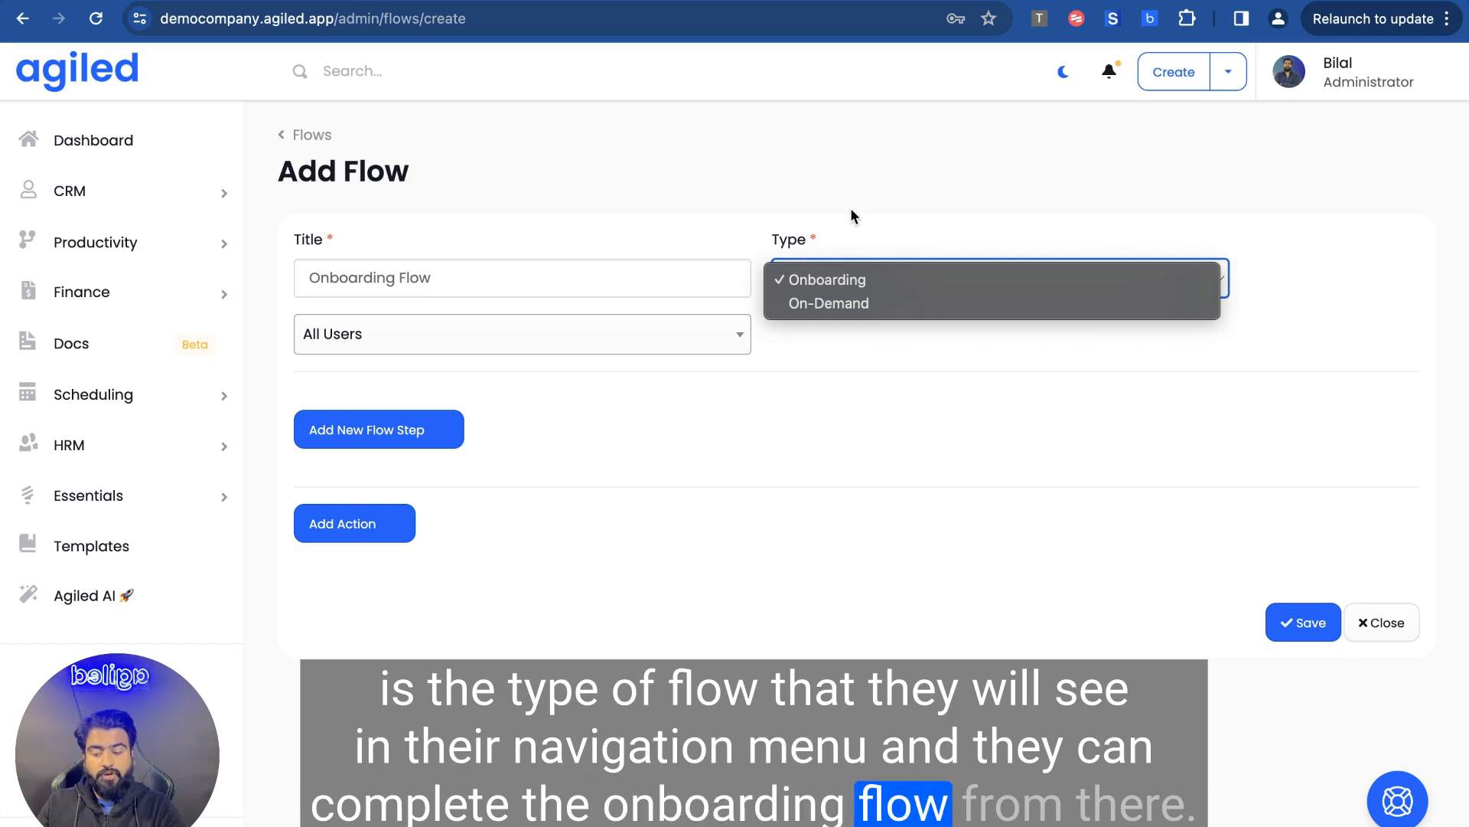
{"action": "left_click", "coordinate": [796, 287]}
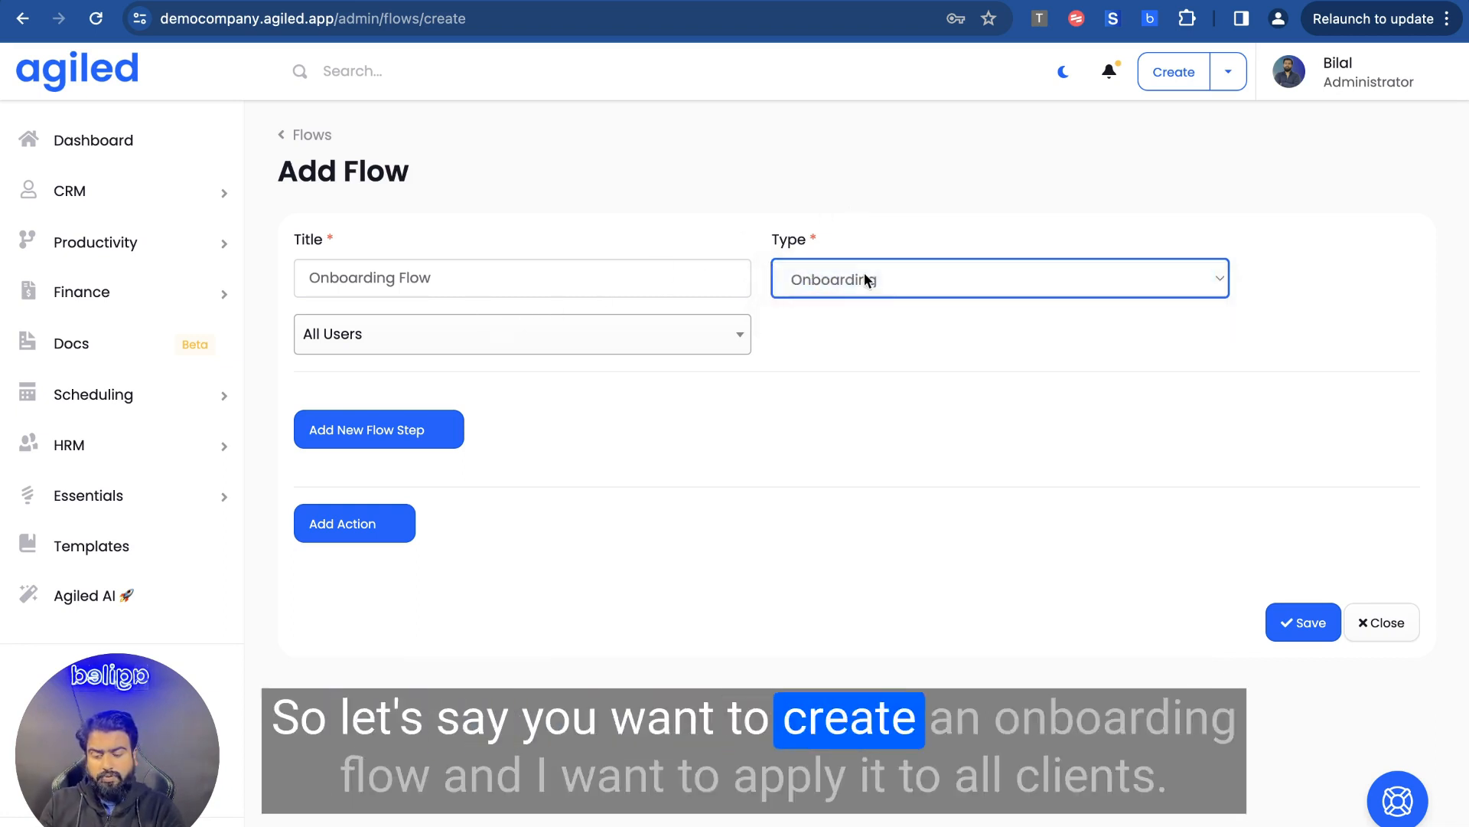
Look over the users the flow can be assigned to and keep it assigned to All Users
{"action": "left_click", "coordinate": [606, 341]}
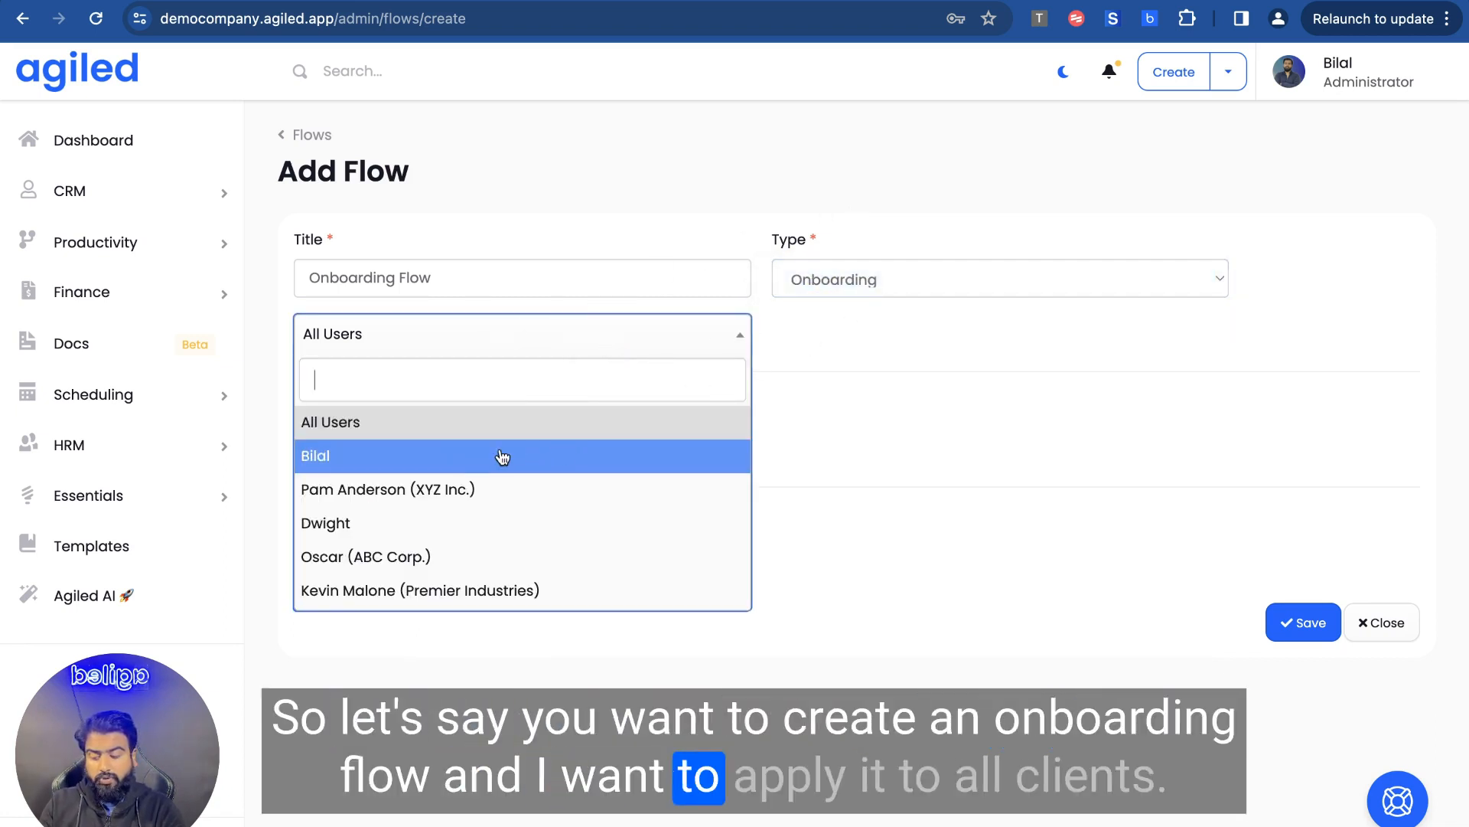
{"action": "scroll", "coordinate": [459, 467], "scroll_direction": "down", "scroll_amount": 5}
{"action": "scroll", "coordinate": [474, 459], "scroll_direction": "up", "scroll_amount": 5}
{"action": "left_click", "coordinate": [856, 341]}
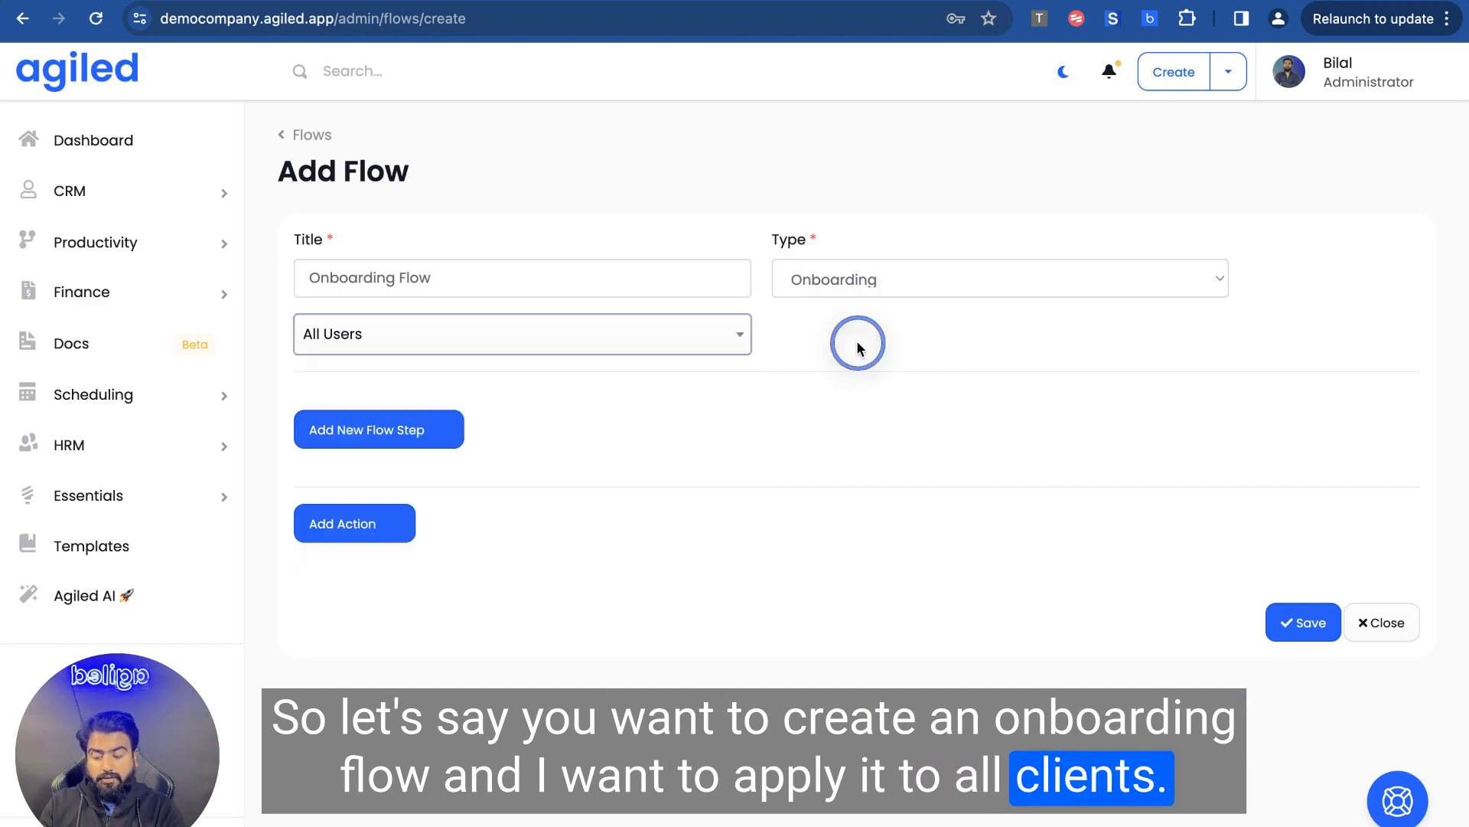
Add a Read & eSign step to the flow and expand its settings
{"action": "left_click", "coordinate": [386, 440]}
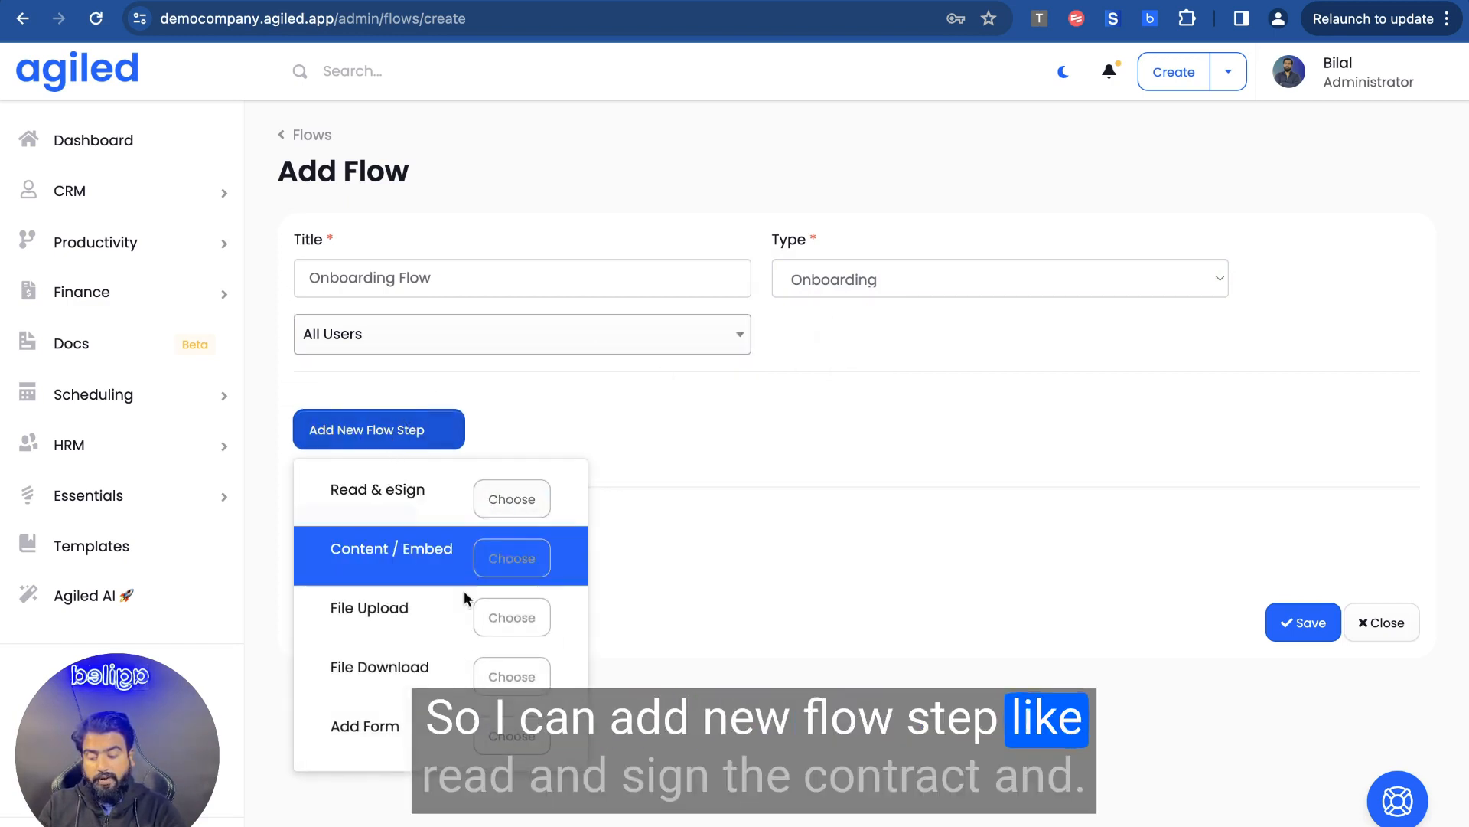
{"action": "scroll", "coordinate": [463, 590], "scroll_direction": "down", "scroll_amount": 1}
{"action": "scroll", "coordinate": [464, 590], "scroll_direction": "down", "scroll_amount": 1}
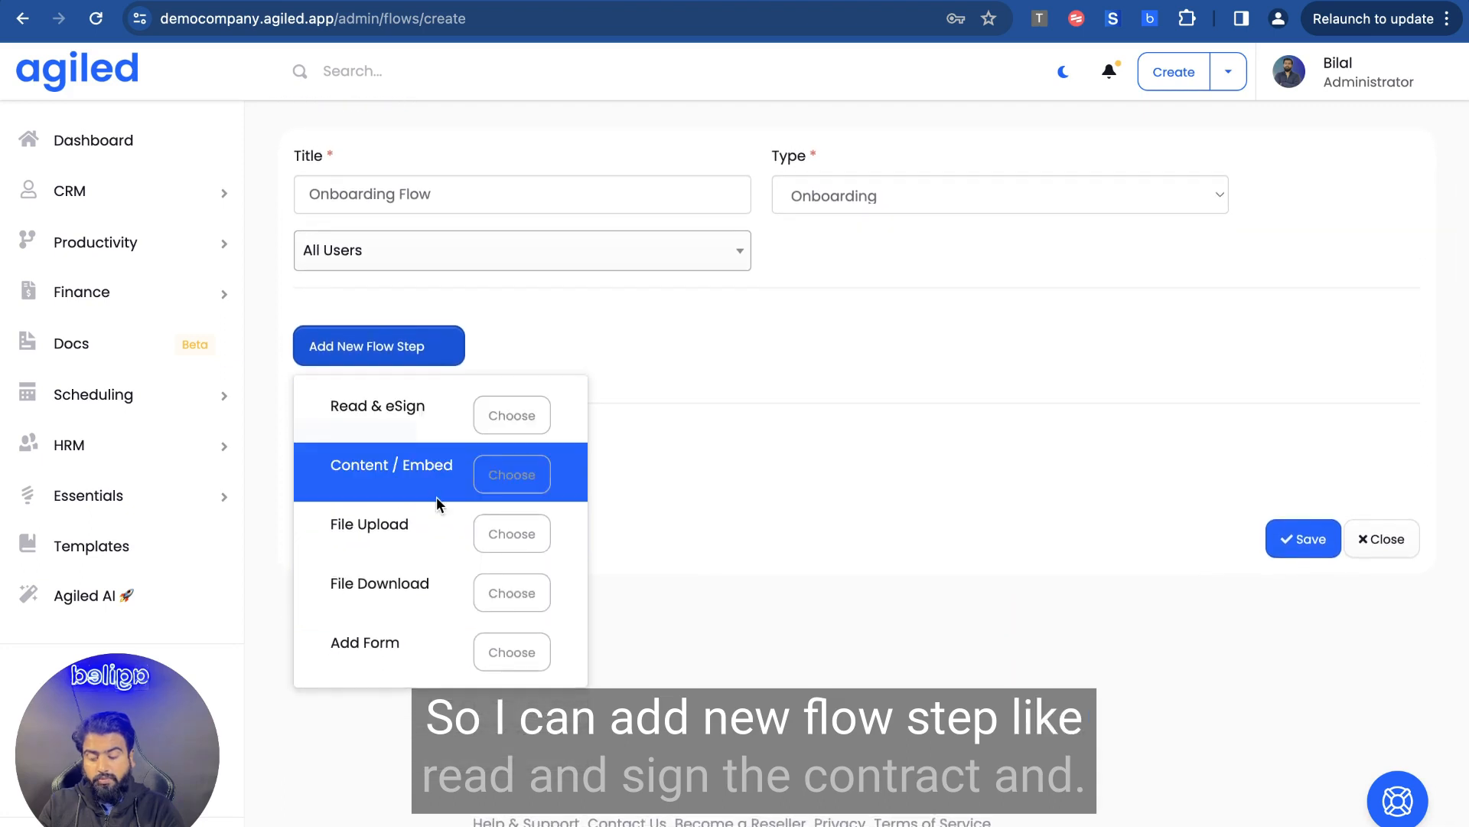
{"action": "left_click", "coordinate": [499, 427]}
{"action": "left_click", "coordinate": [352, 352]}
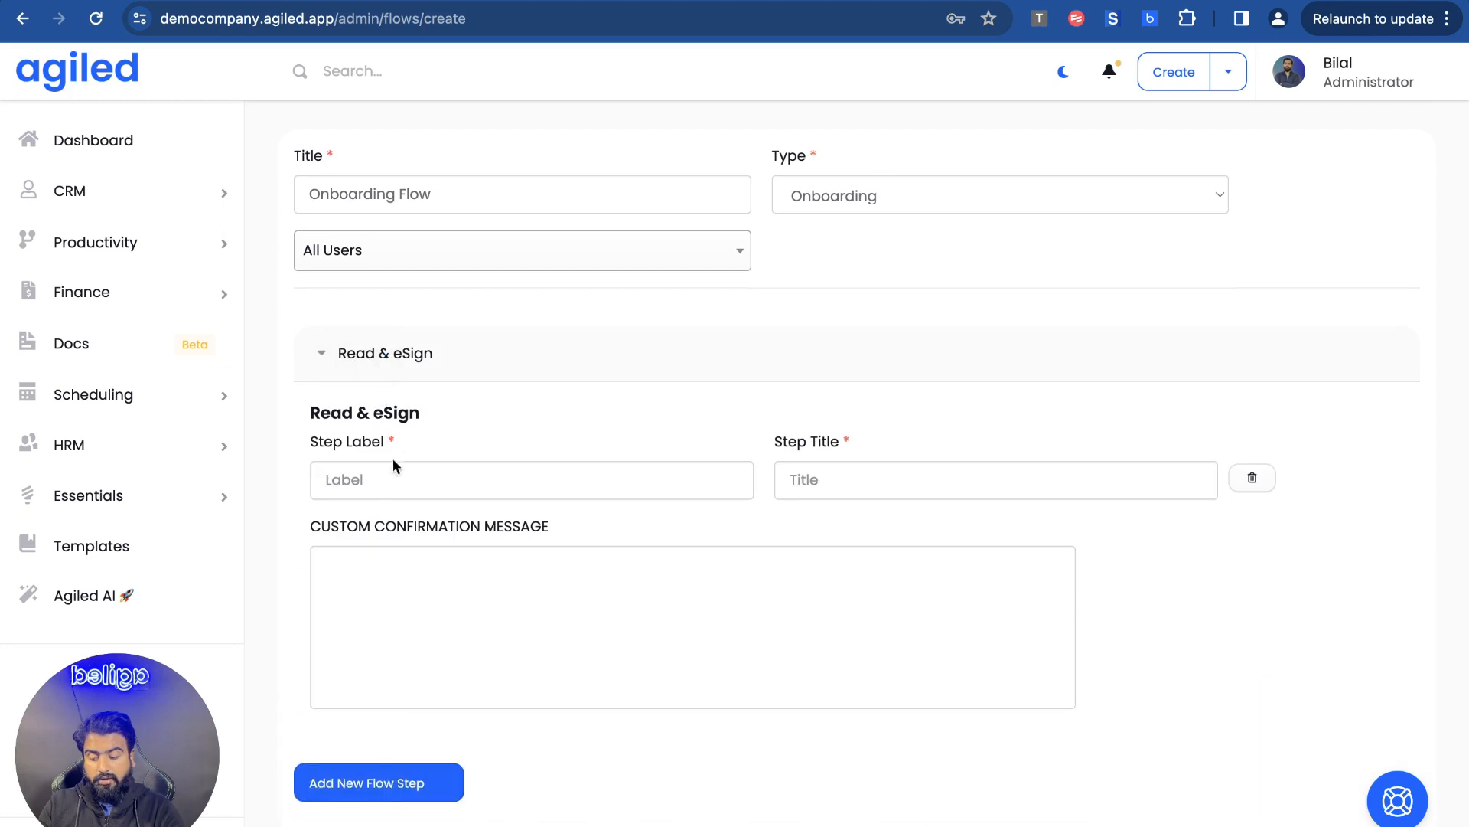
Label the Read & eSign step "Please Agree to this" and give it the title "Sign"
{"action": "left_click", "coordinate": [470, 597]}
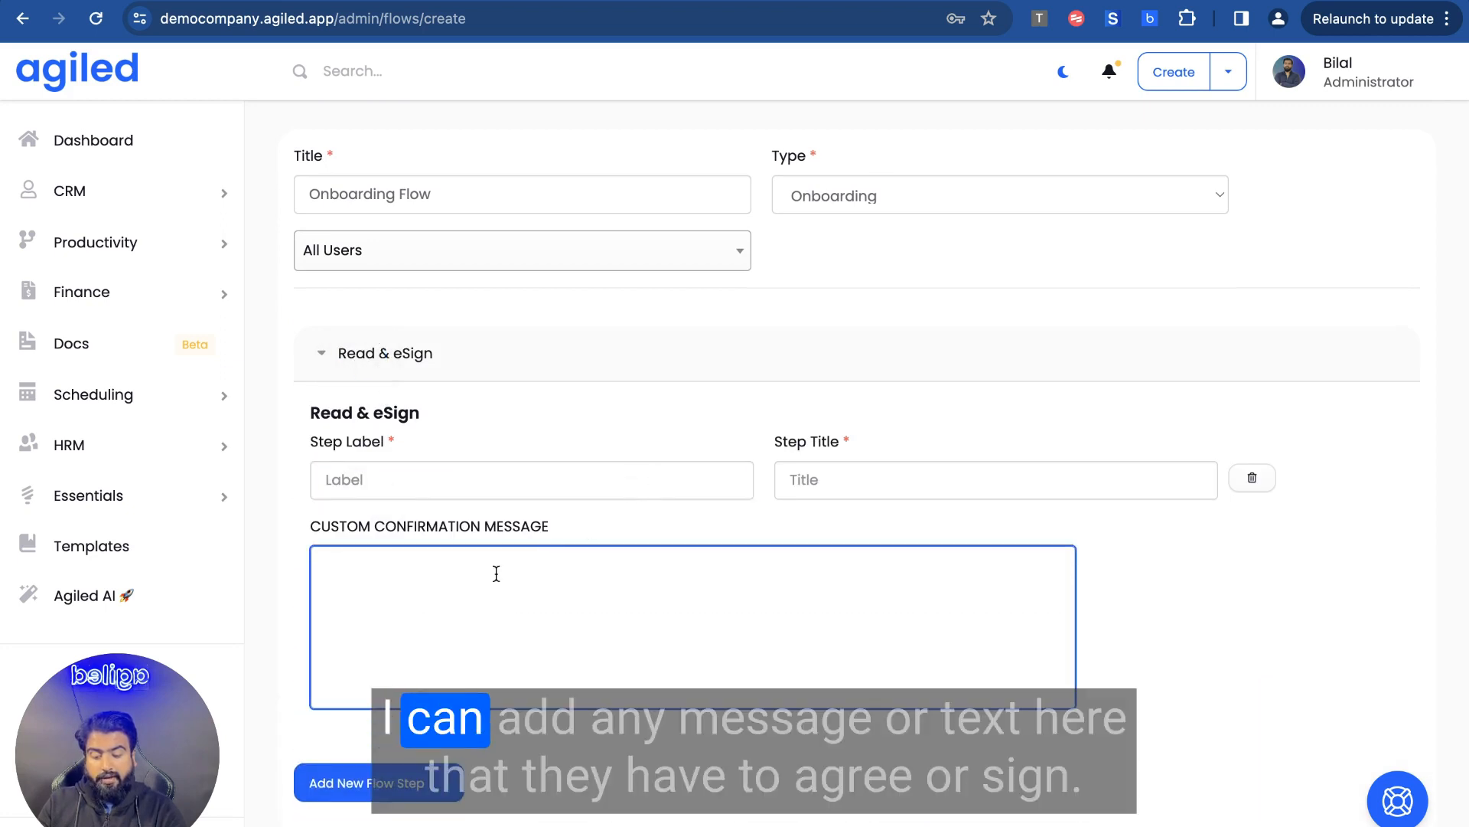
{"action": "scroll", "coordinate": [496, 574], "scroll_direction": "down", "scroll_amount": 3}
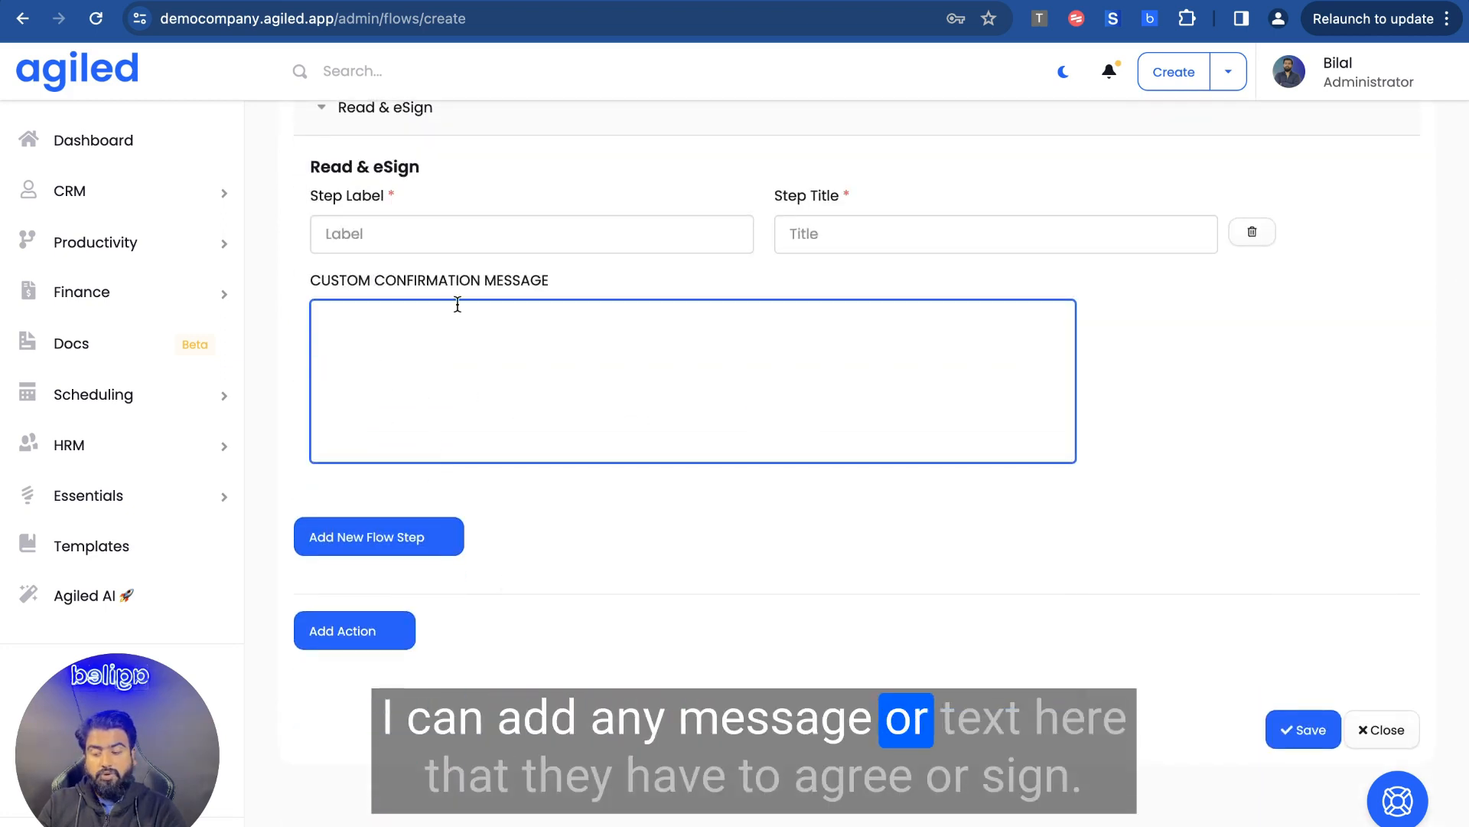
{"action": "left_click", "coordinate": [453, 224]}
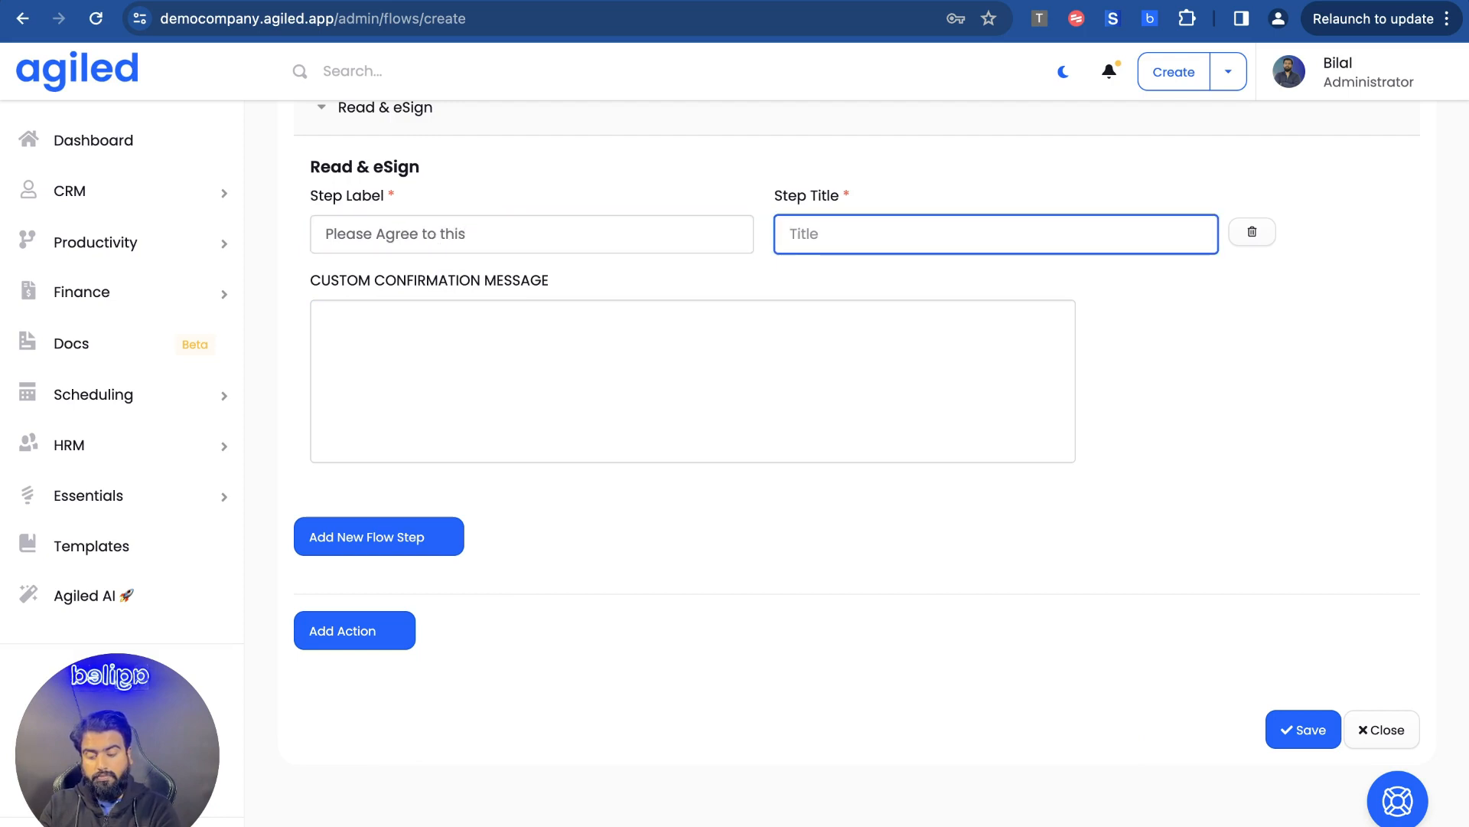
Add a File Upload step below the Read & eSign step and expand its settings
{"action": "left_click", "coordinate": [313, 535]}
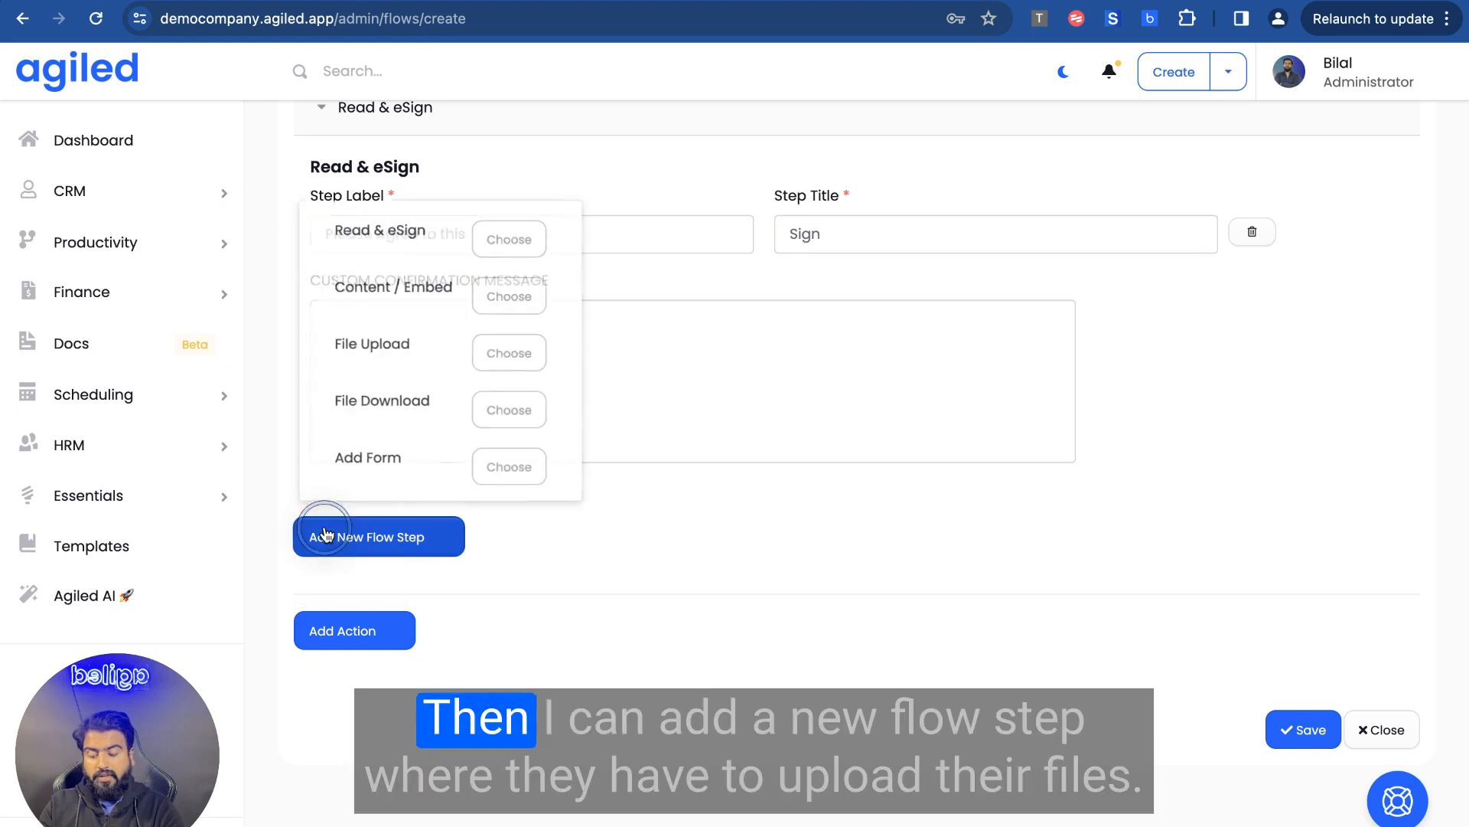
{"action": "scroll", "coordinate": [417, 381], "scroll_direction": "down", "scroll_amount": 1}
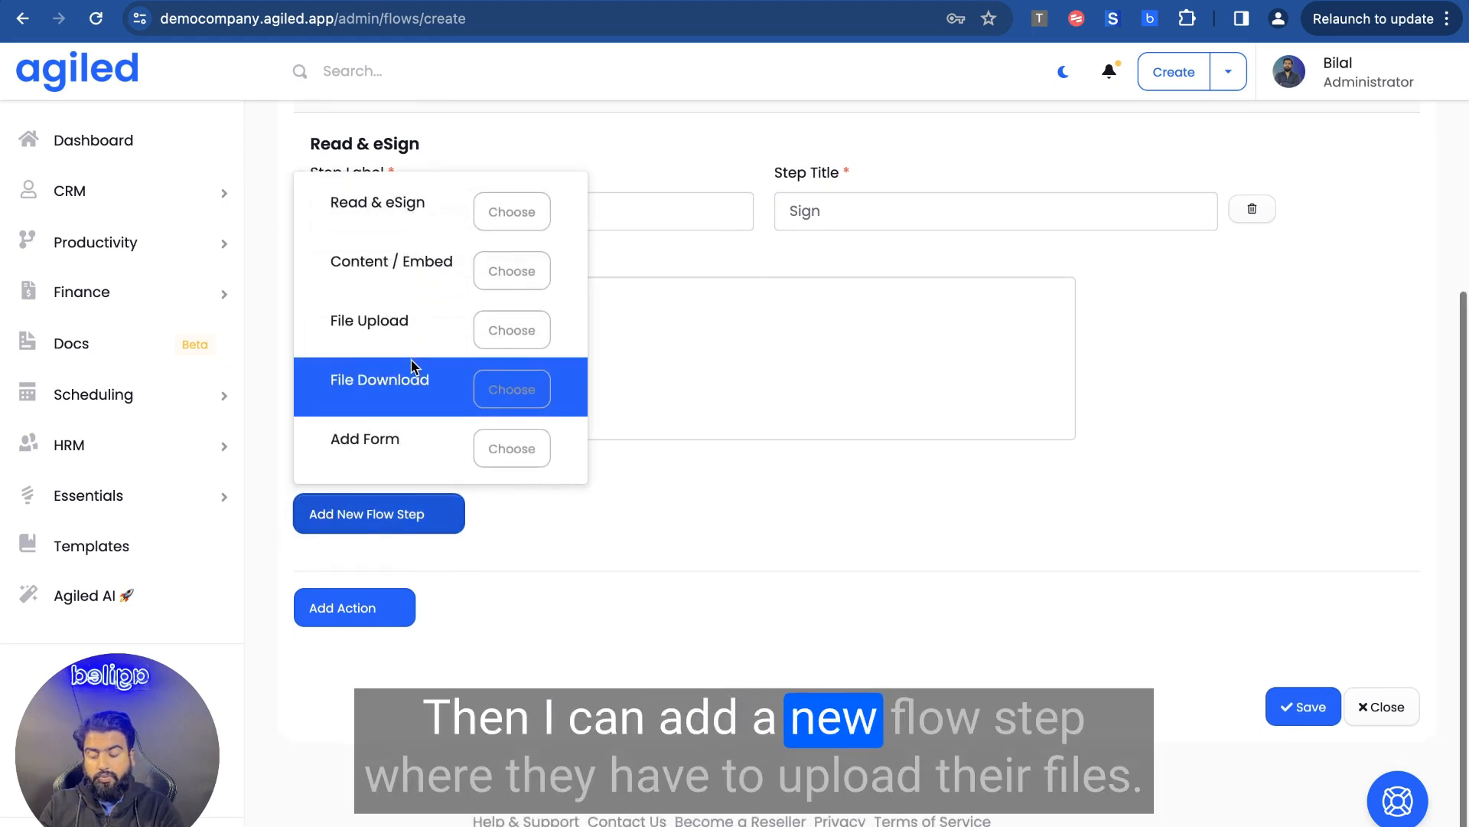
{"action": "left_click", "coordinate": [482, 343]}
{"action": "left_click", "coordinate": [385, 523]}
{"action": "scroll", "coordinate": [469, 573], "scroll_direction": "down", "scroll_amount": 4}
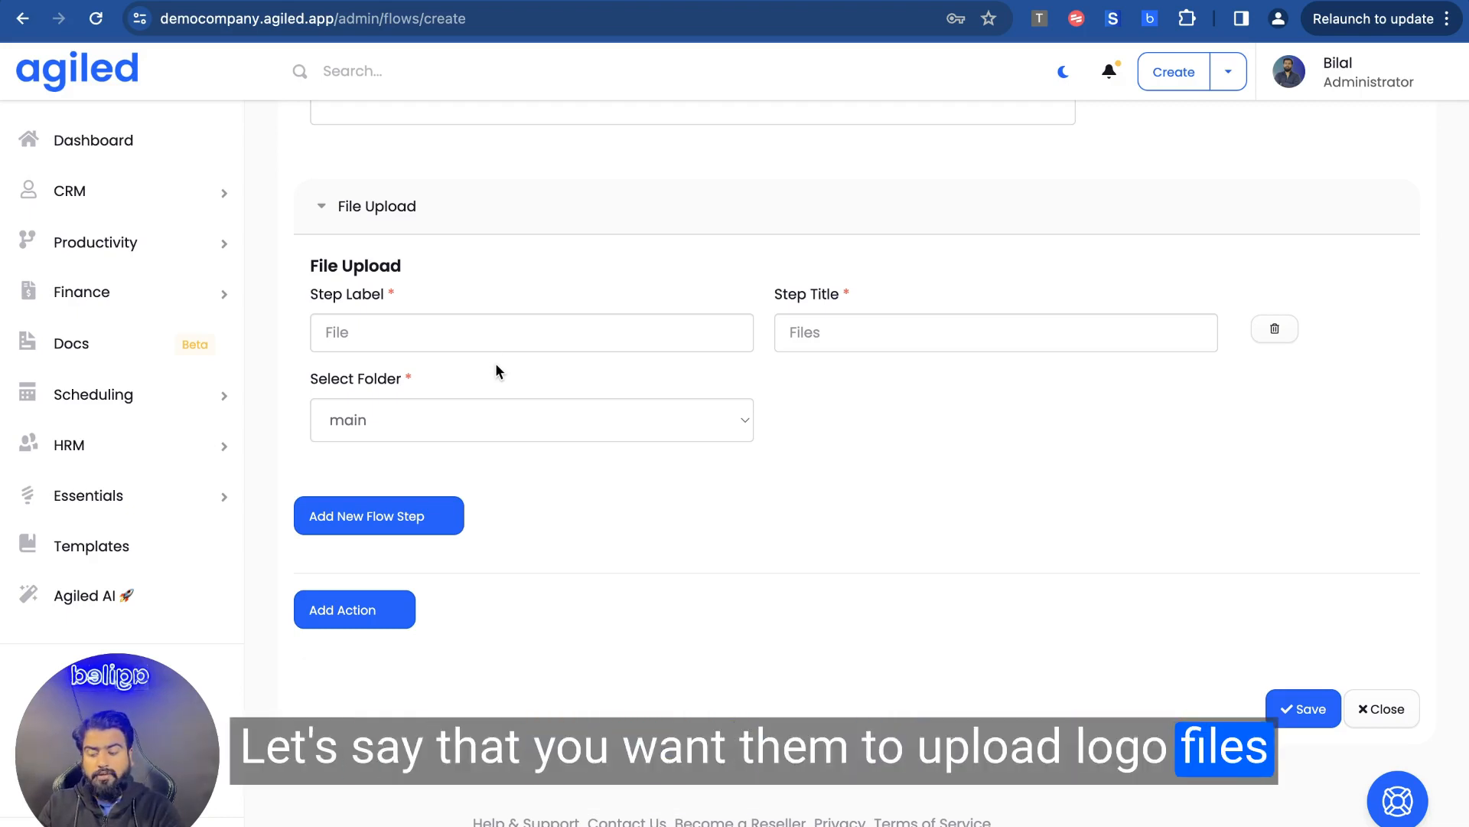
Label the file upload step "Upload Logo", title it "Please upload logo" and keep "main" as its destination folder
{"action": "left_click", "coordinate": [485, 331]}
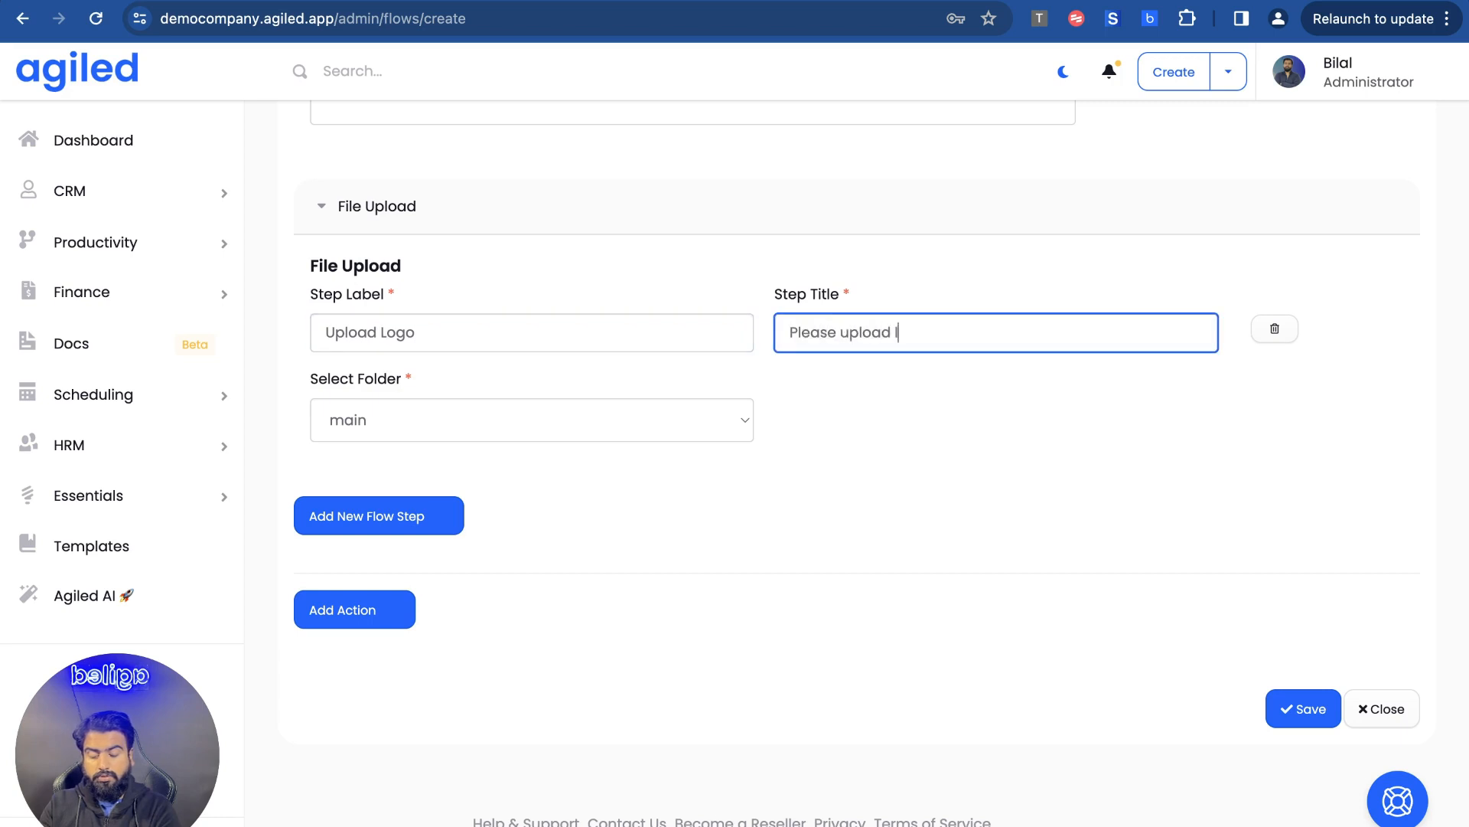
{"action": "left_click", "coordinate": [361, 413]}
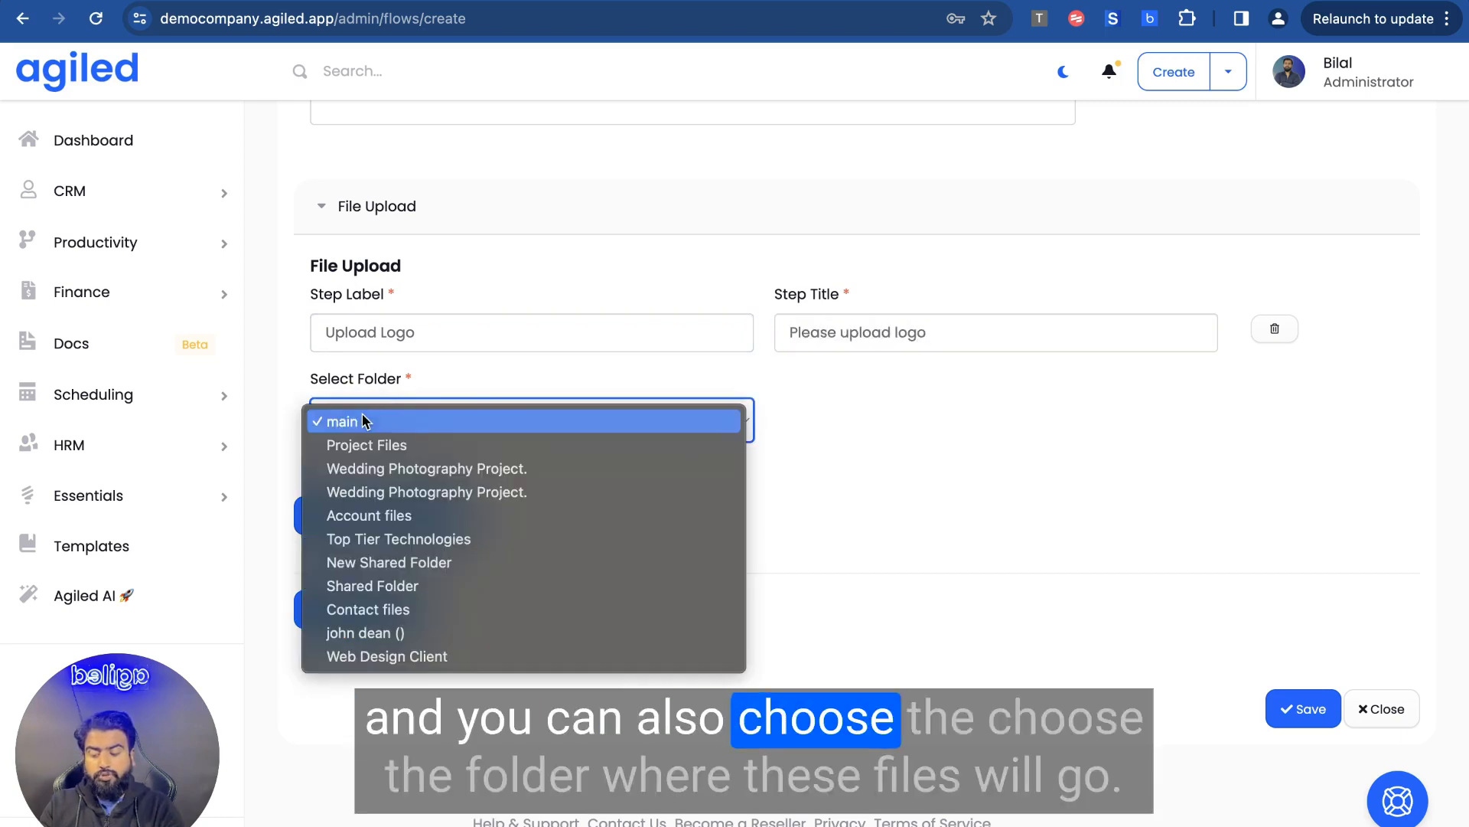
{"action": "left_click", "coordinate": [434, 419]}
Try out a Content/Embed step below the file upload step, viewing its content body, and delete it again
{"action": "left_click", "coordinate": [383, 518]}
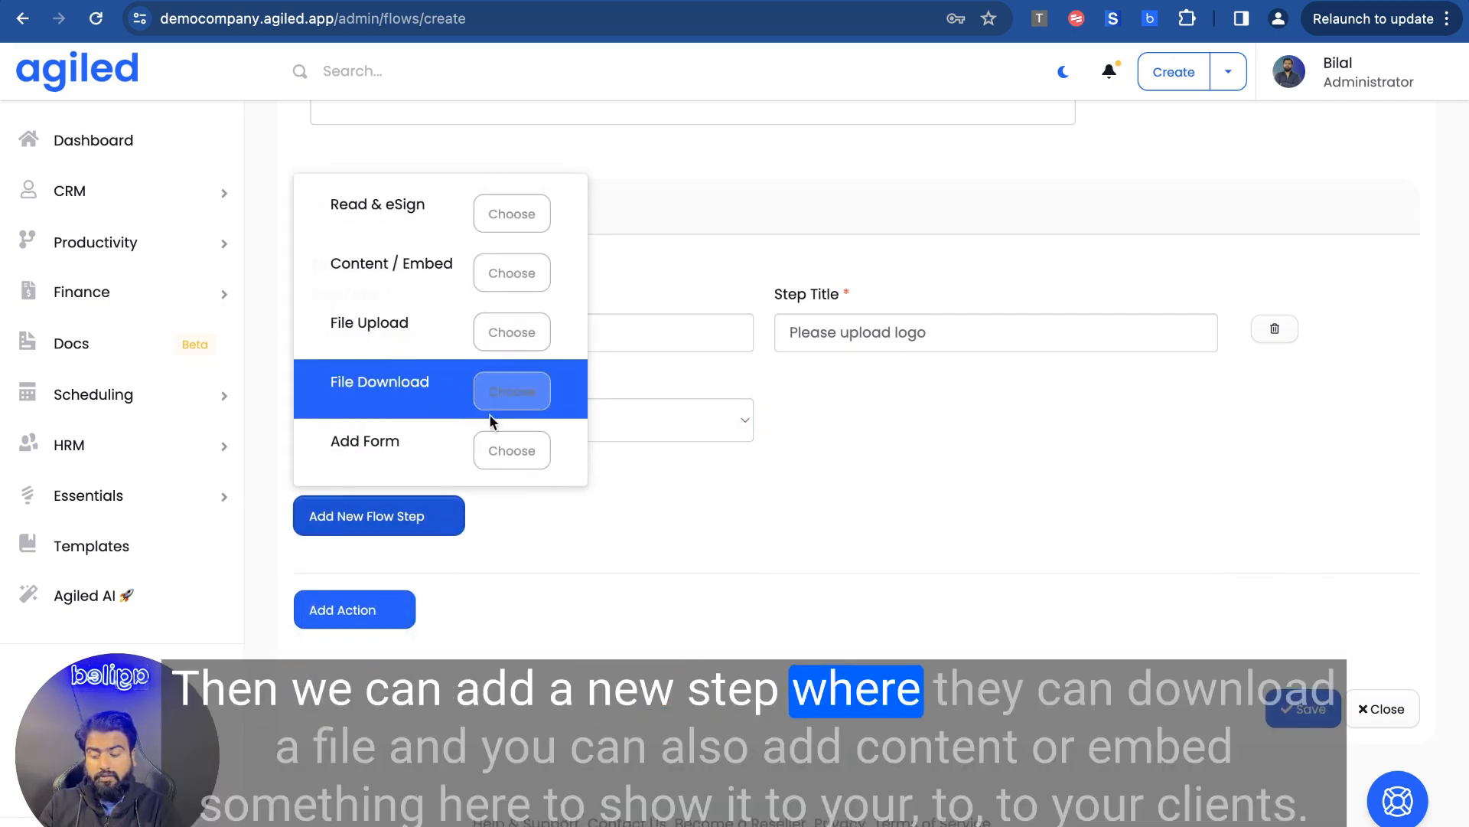
{"action": "left_click", "coordinate": [514, 293]}
{"action": "scroll", "coordinate": [378, 515], "scroll_direction": "down", "scroll_amount": 4}
{"action": "left_click", "coordinate": [439, 545]}
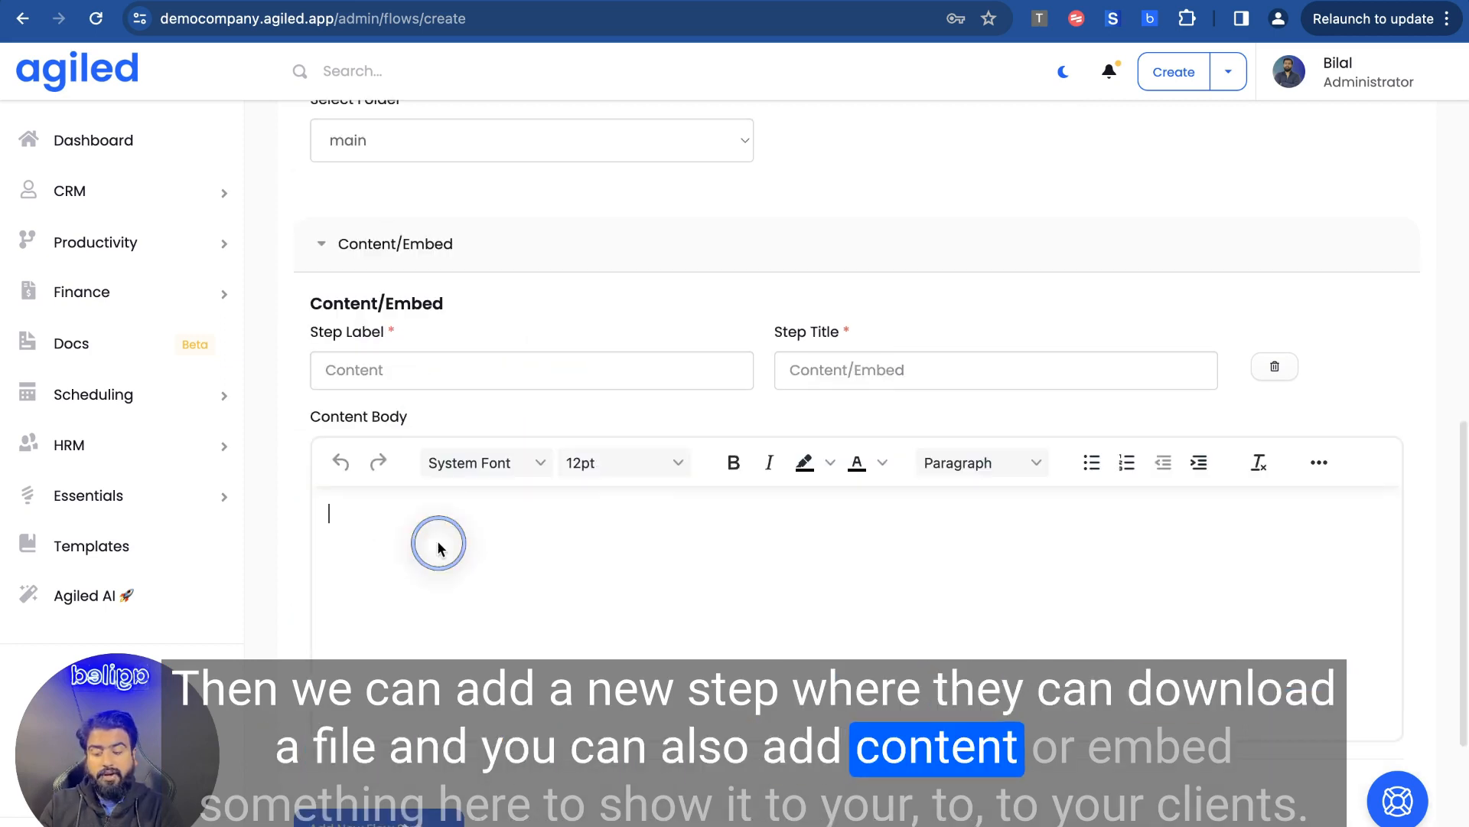
{"action": "scroll", "coordinate": [438, 544], "scroll_direction": "down", "scroll_amount": 3}
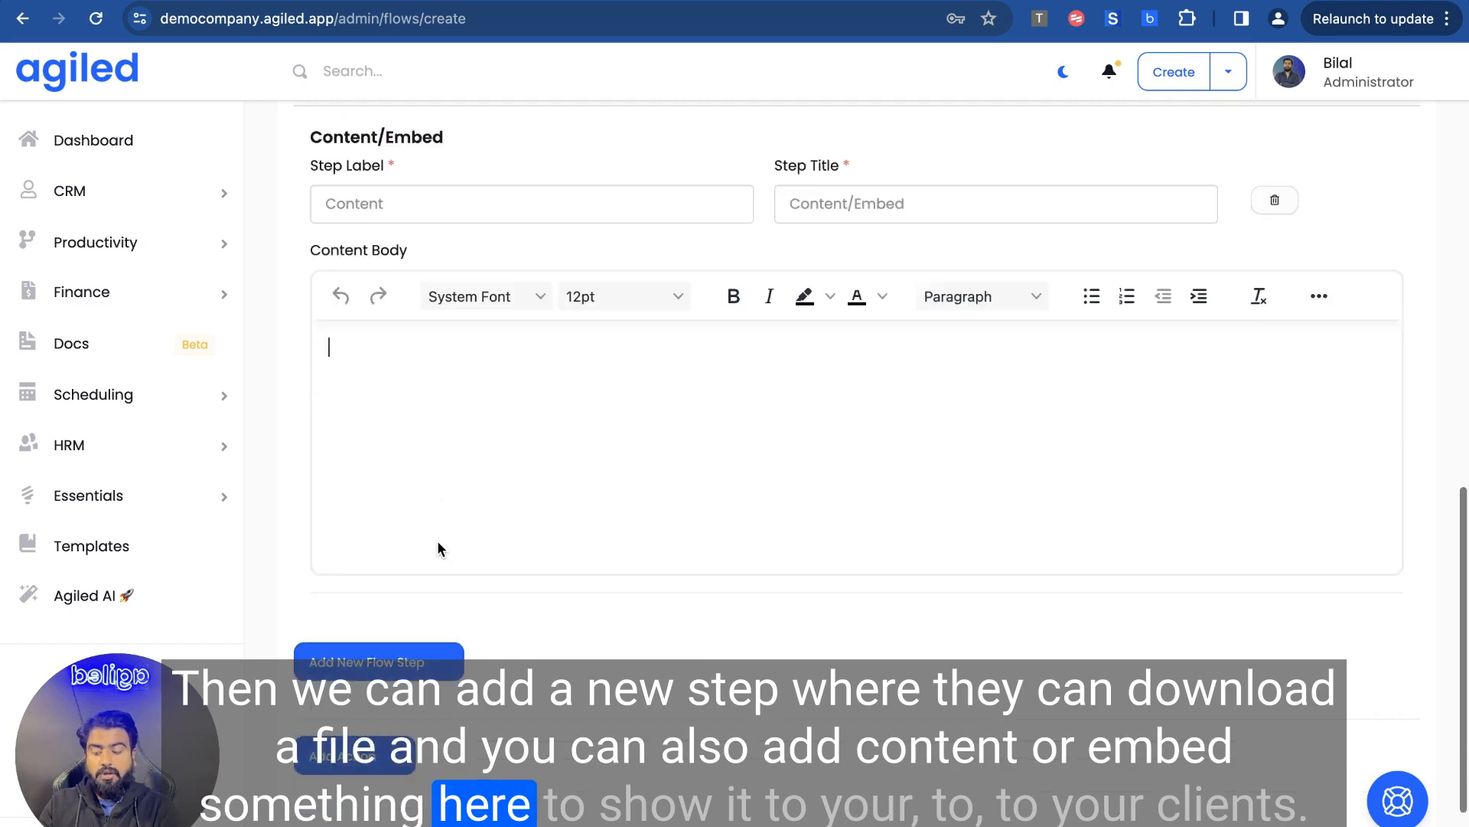
{"action": "scroll", "coordinate": [438, 540], "scroll_direction": "down", "scroll_amount": 1}
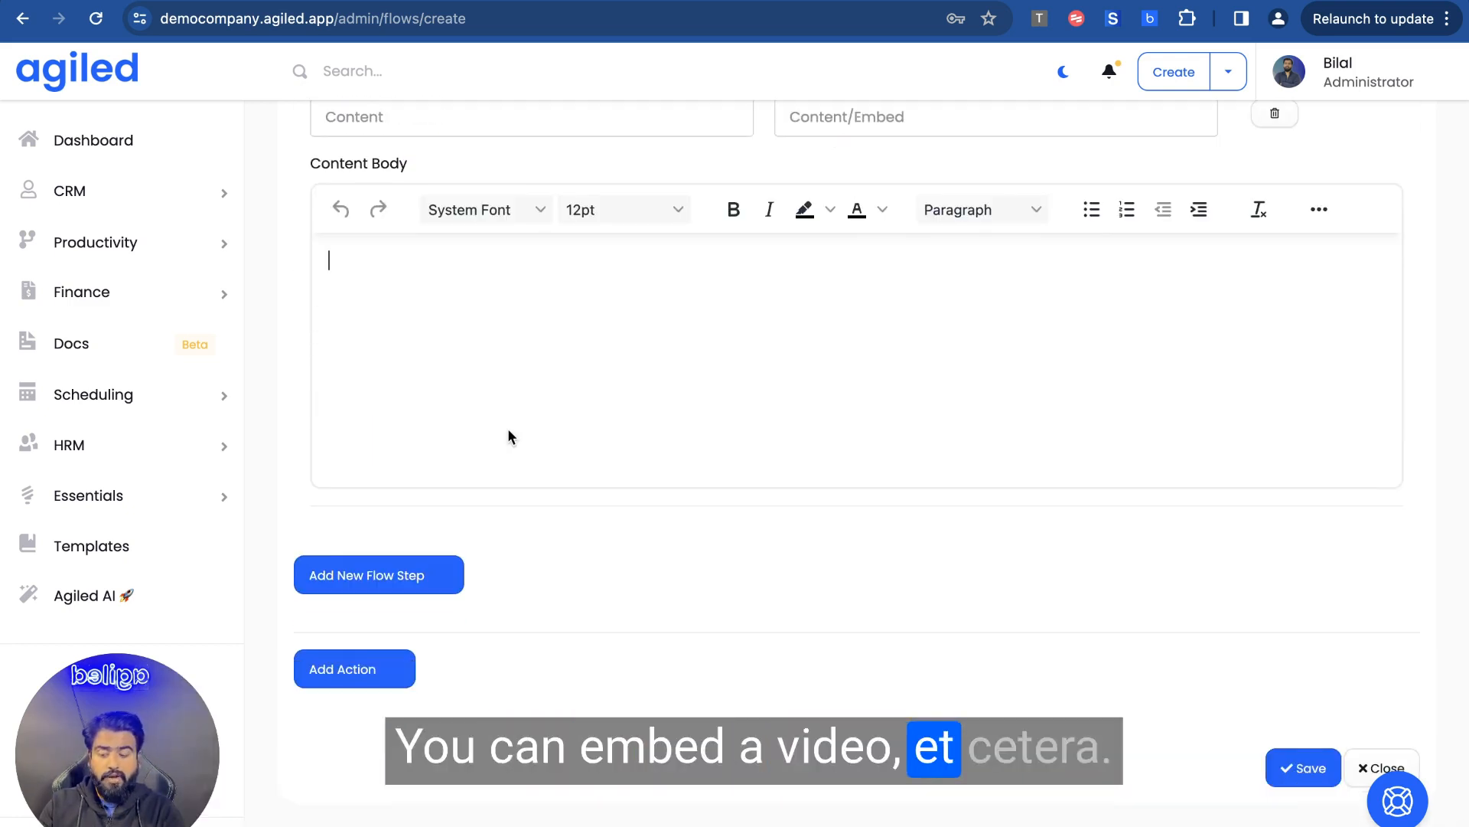
{"action": "scroll", "coordinate": [494, 490], "scroll_direction": "up", "scroll_amount": 5}
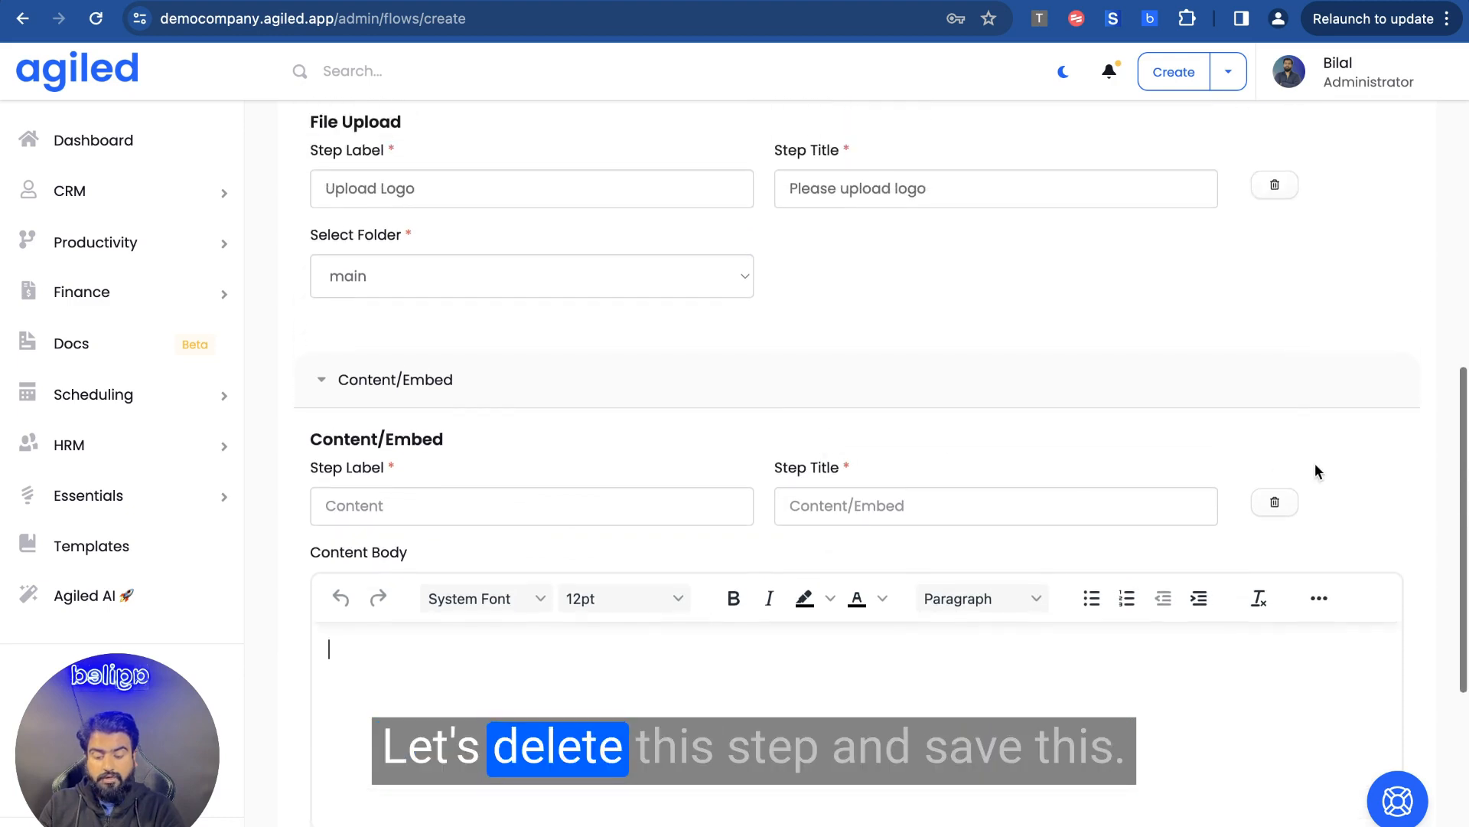
{"action": "left_click", "coordinate": [1283, 504]}
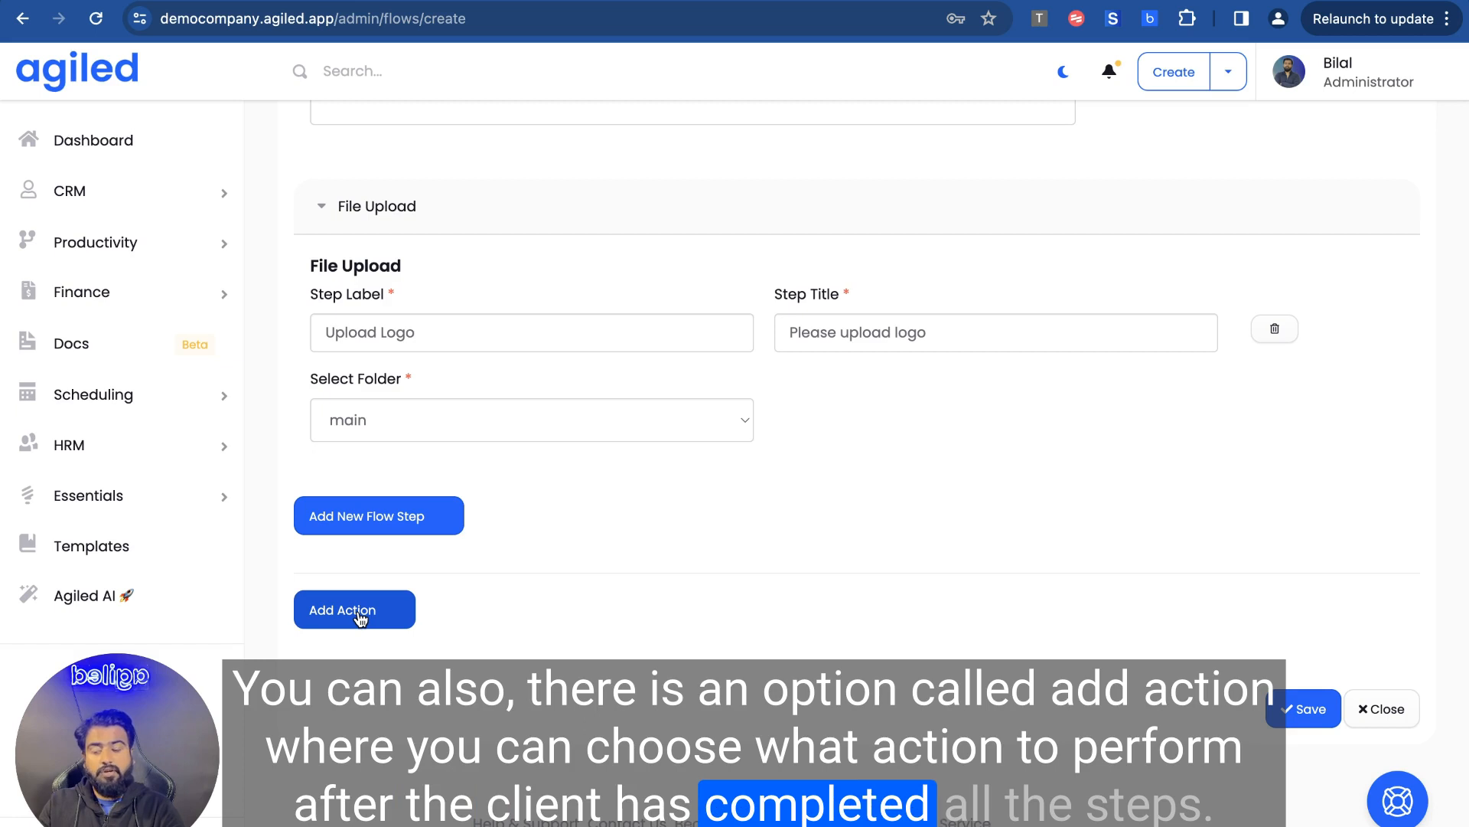
Add a Send Email action to run after the flow's steps and expand its settings
{"action": "left_click", "coordinate": [360, 618]}
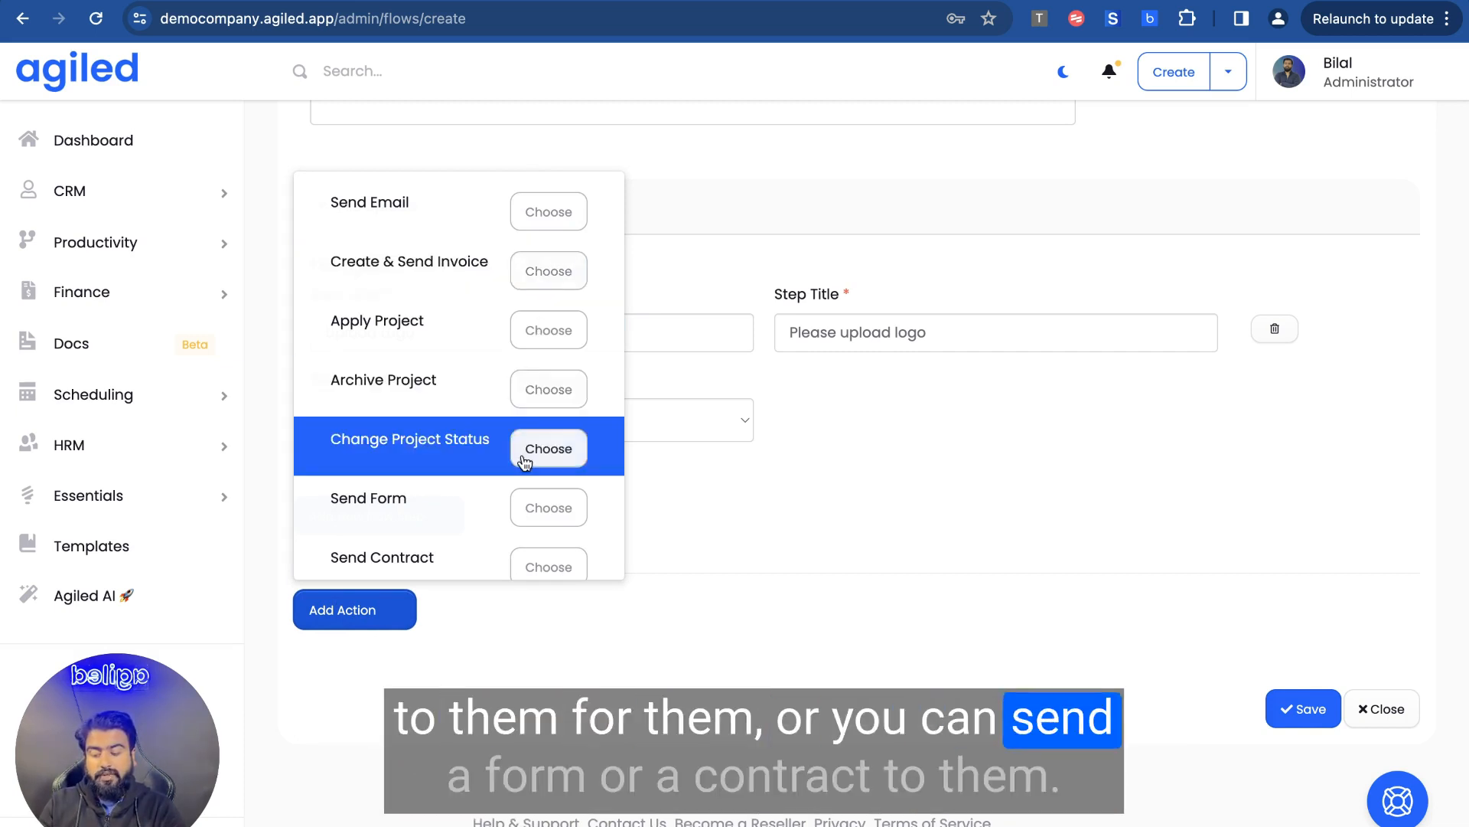
{"action": "scroll", "coordinate": [525, 456], "scroll_direction": "down", "scroll_amount": 5}
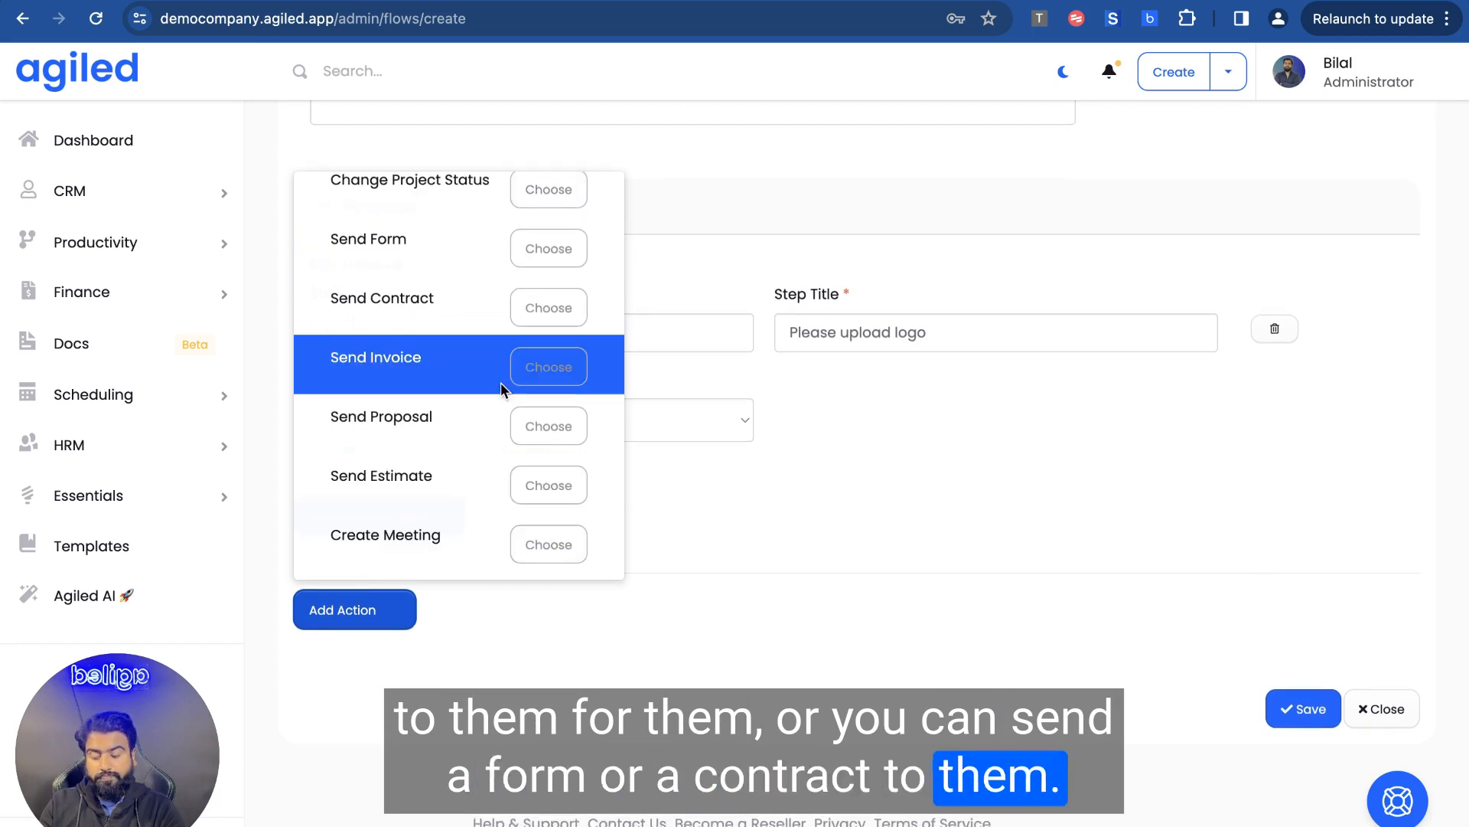
{"action": "scroll", "coordinate": [500, 382], "scroll_direction": "up", "scroll_amount": 5}
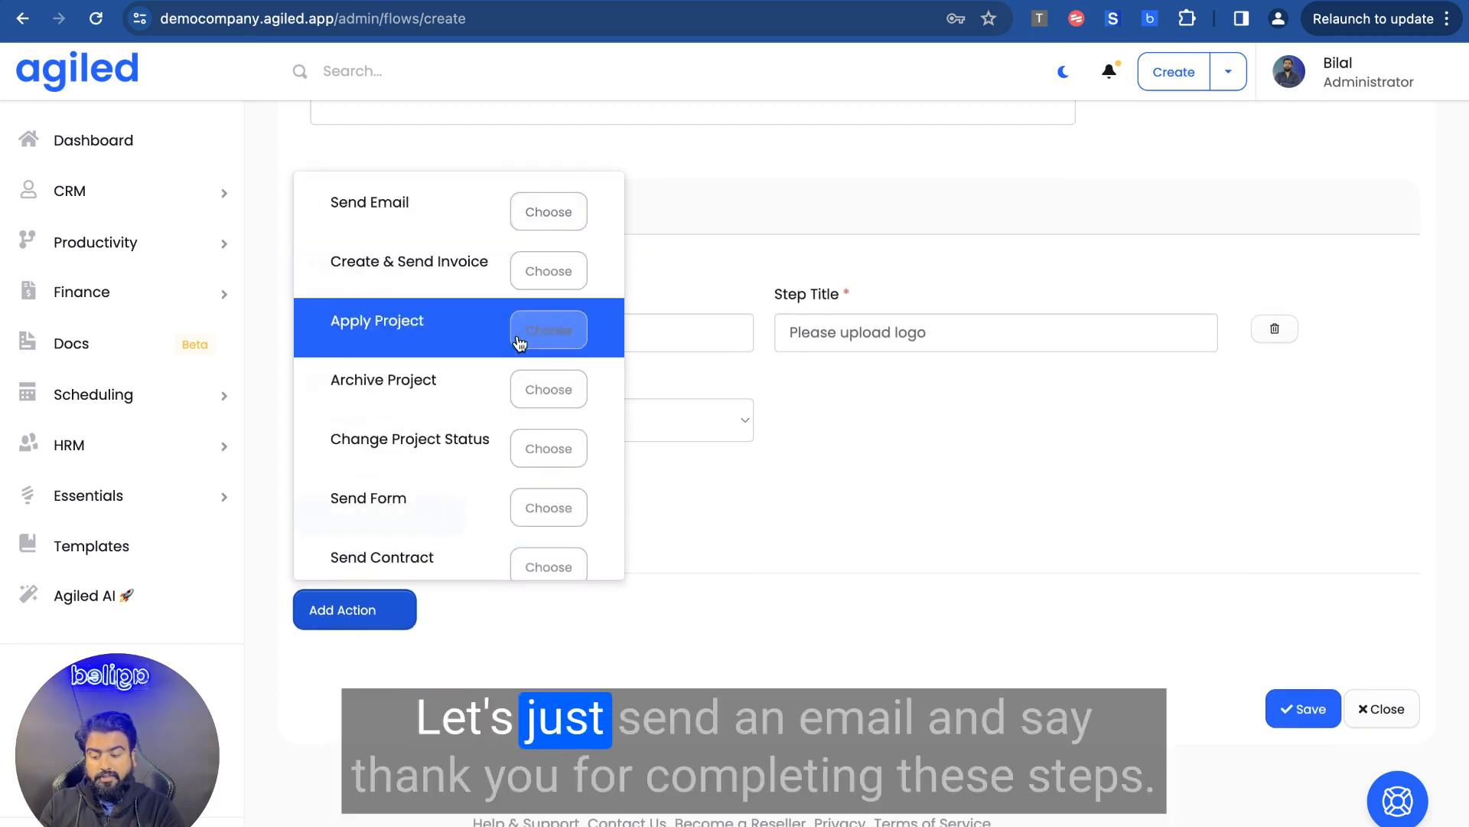
{"action": "left_click", "coordinate": [549, 213]}
{"action": "left_click", "coordinate": [454, 624]}
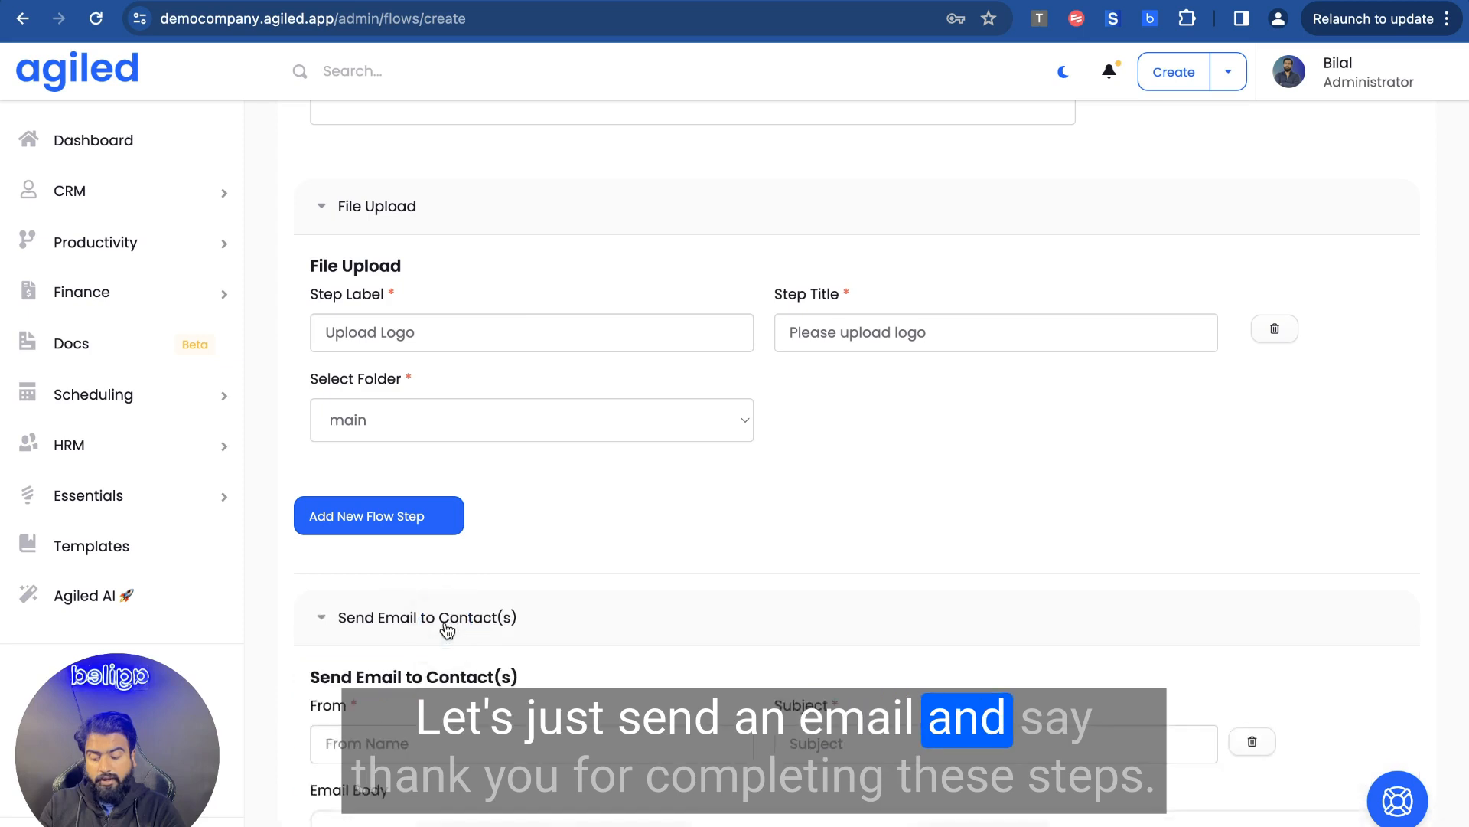
Fill in the sender's name for the email action and set the subject to "Thank you for completing these Steps"
{"action": "scroll", "coordinate": [454, 582], "scroll_direction": "down", "scroll_amount": 4}
{"action": "left_click", "coordinate": [449, 423]}
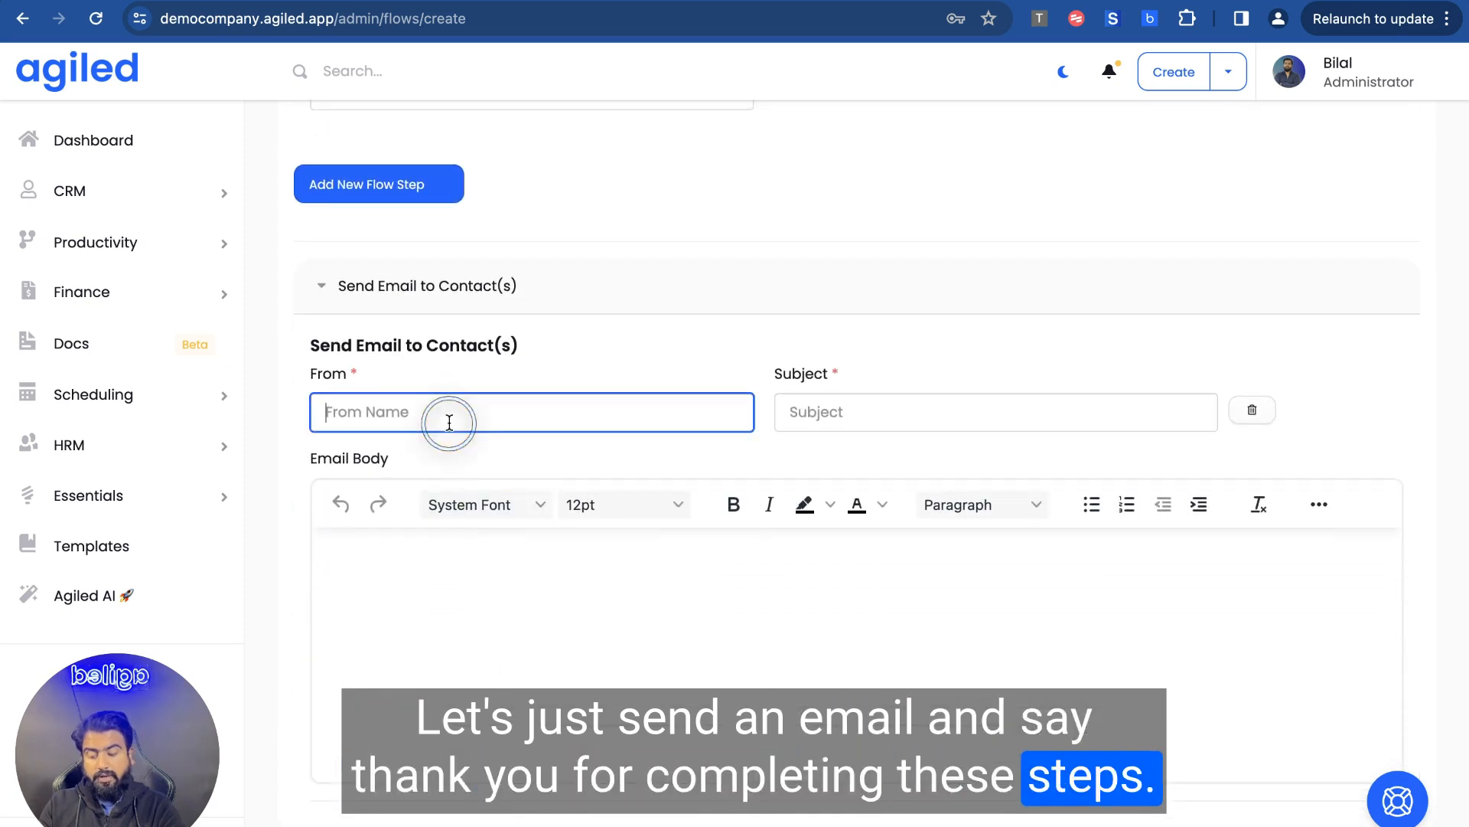
{"action": "key", "text": "BackSpace"}
{"action": "key", "text": "BackSpace"}
{"action": "type", "text": "Bil"}
{"action": "key", "text": "Tab"}
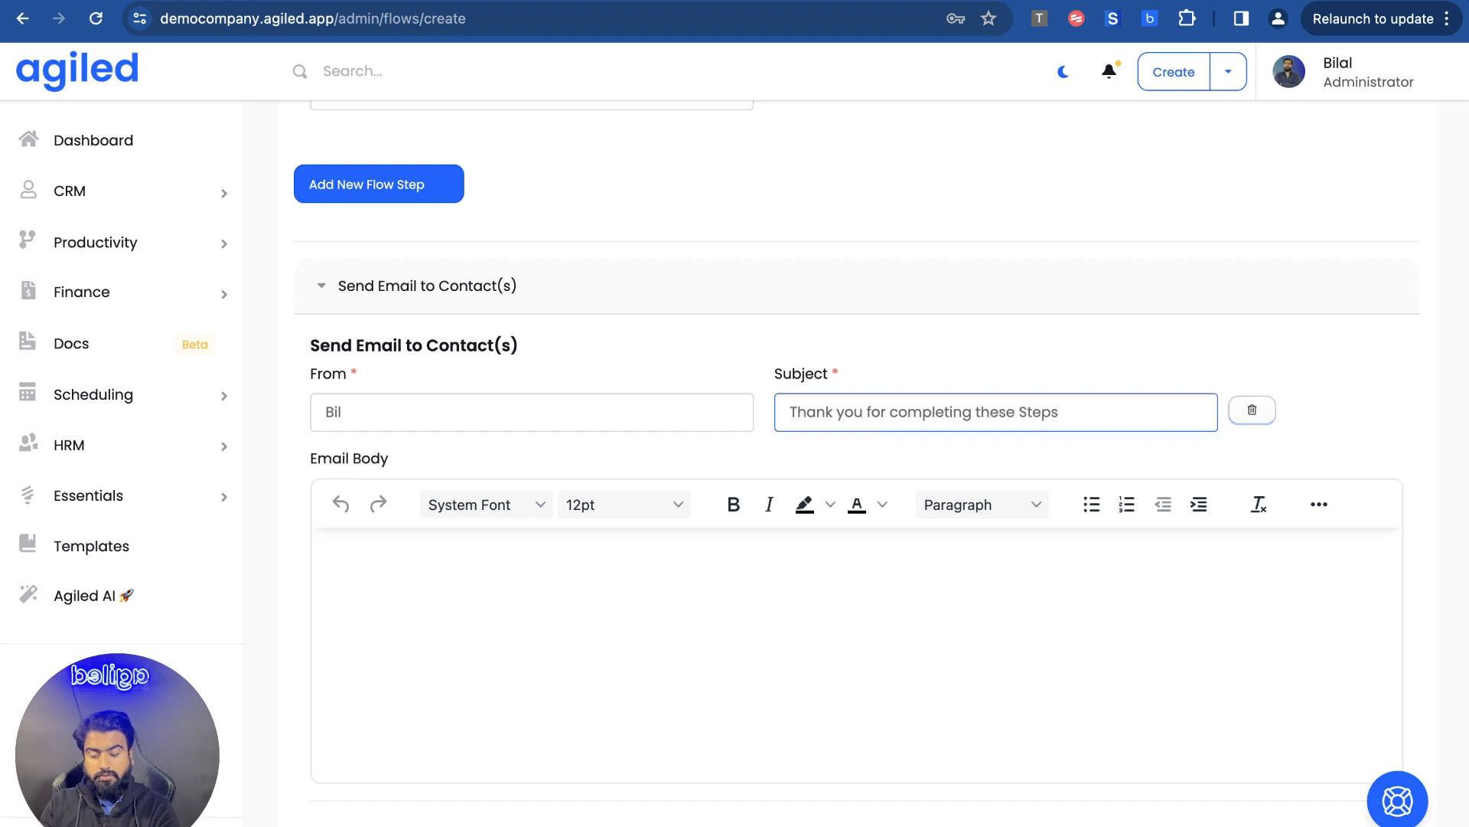
Write "Lets get started." as the email body of the thank-you action and try to save the flow
{"action": "left_click", "coordinate": [396, 586]}
{"action": "type", "text": "Let"}
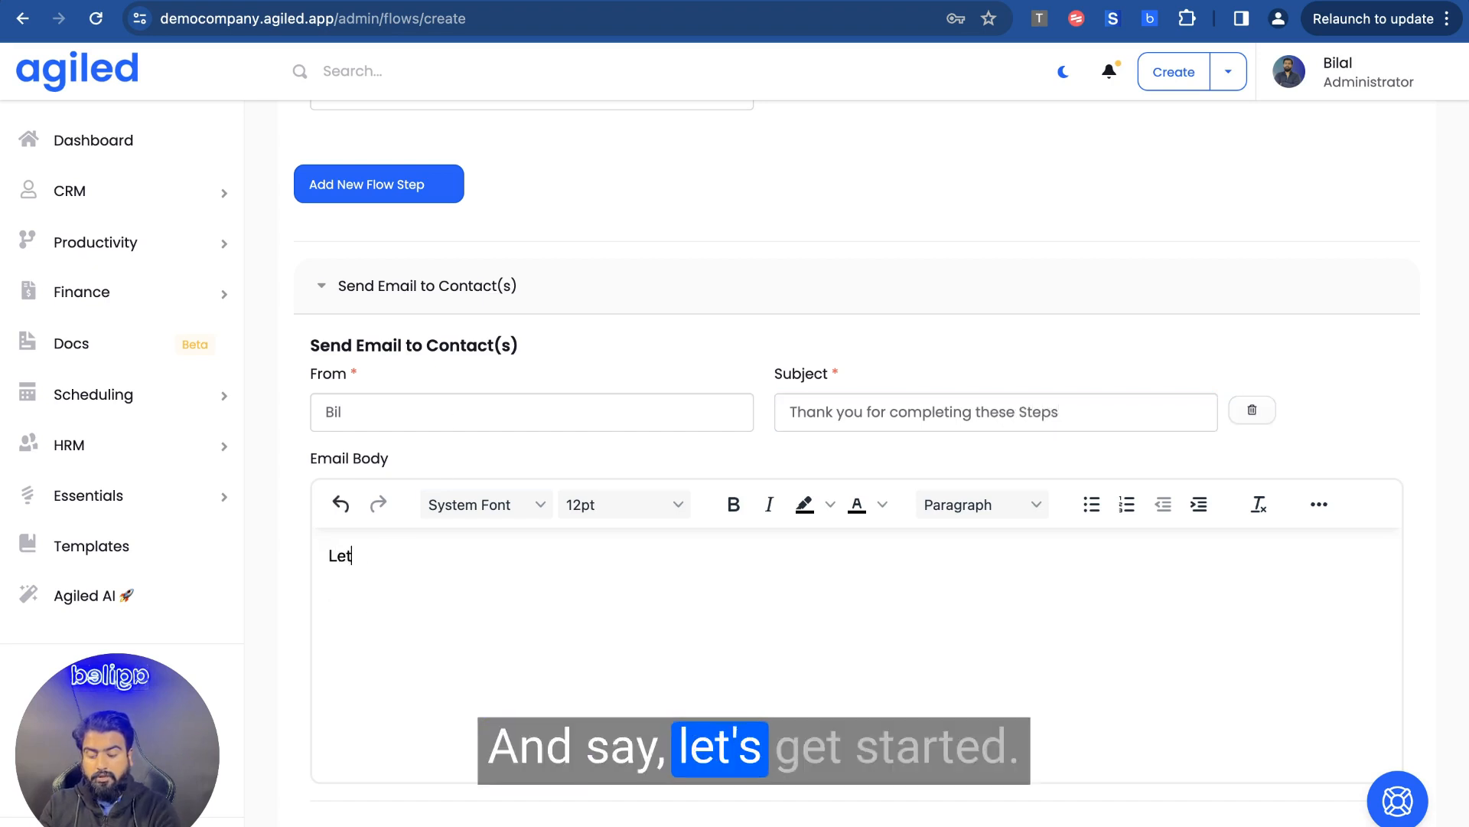
{"action": "type", "text": "s get started."}
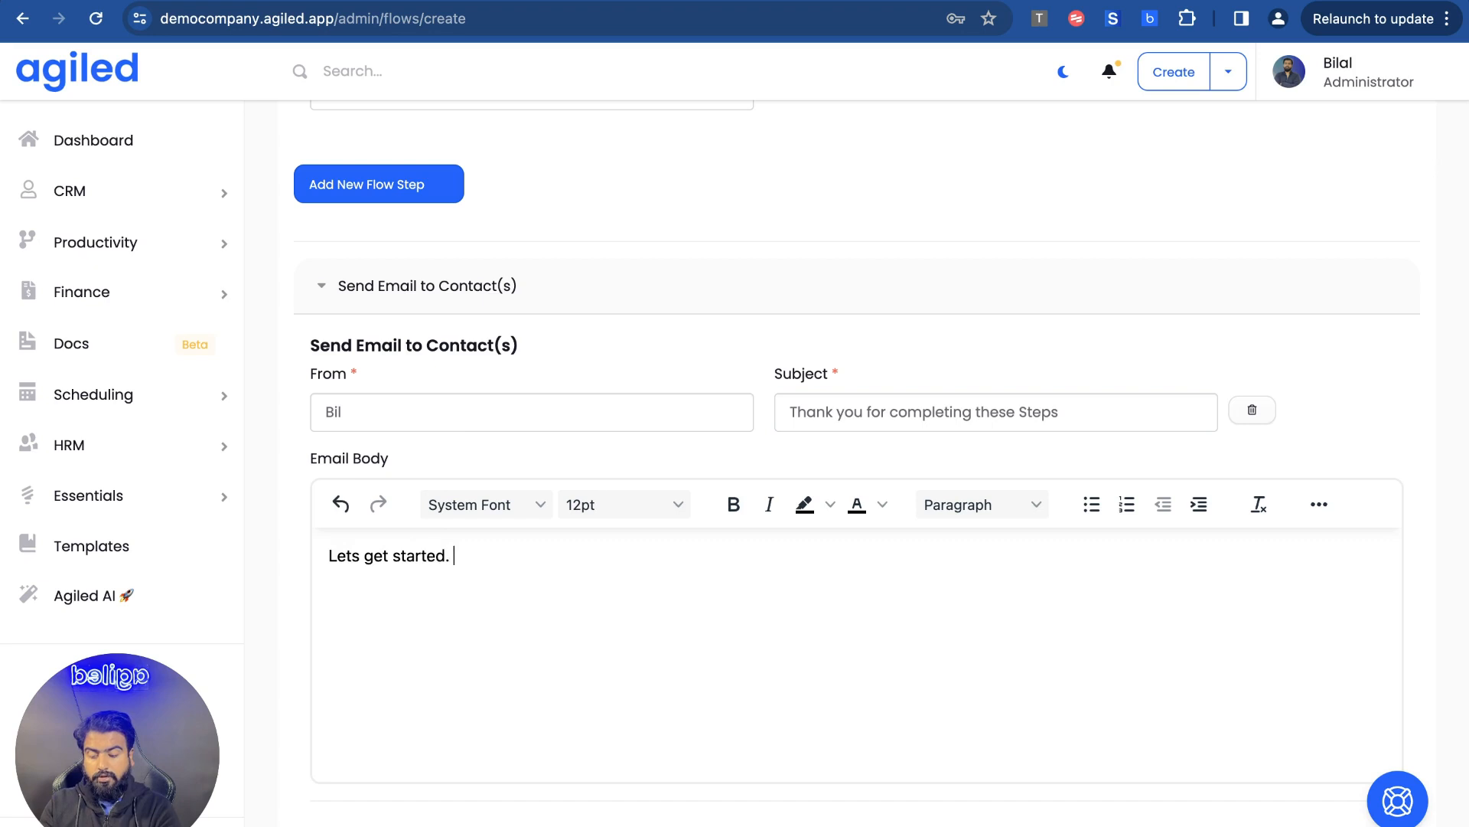
{"action": "scroll", "coordinate": [670, 637], "scroll_direction": "down", "scroll_amount": 4}
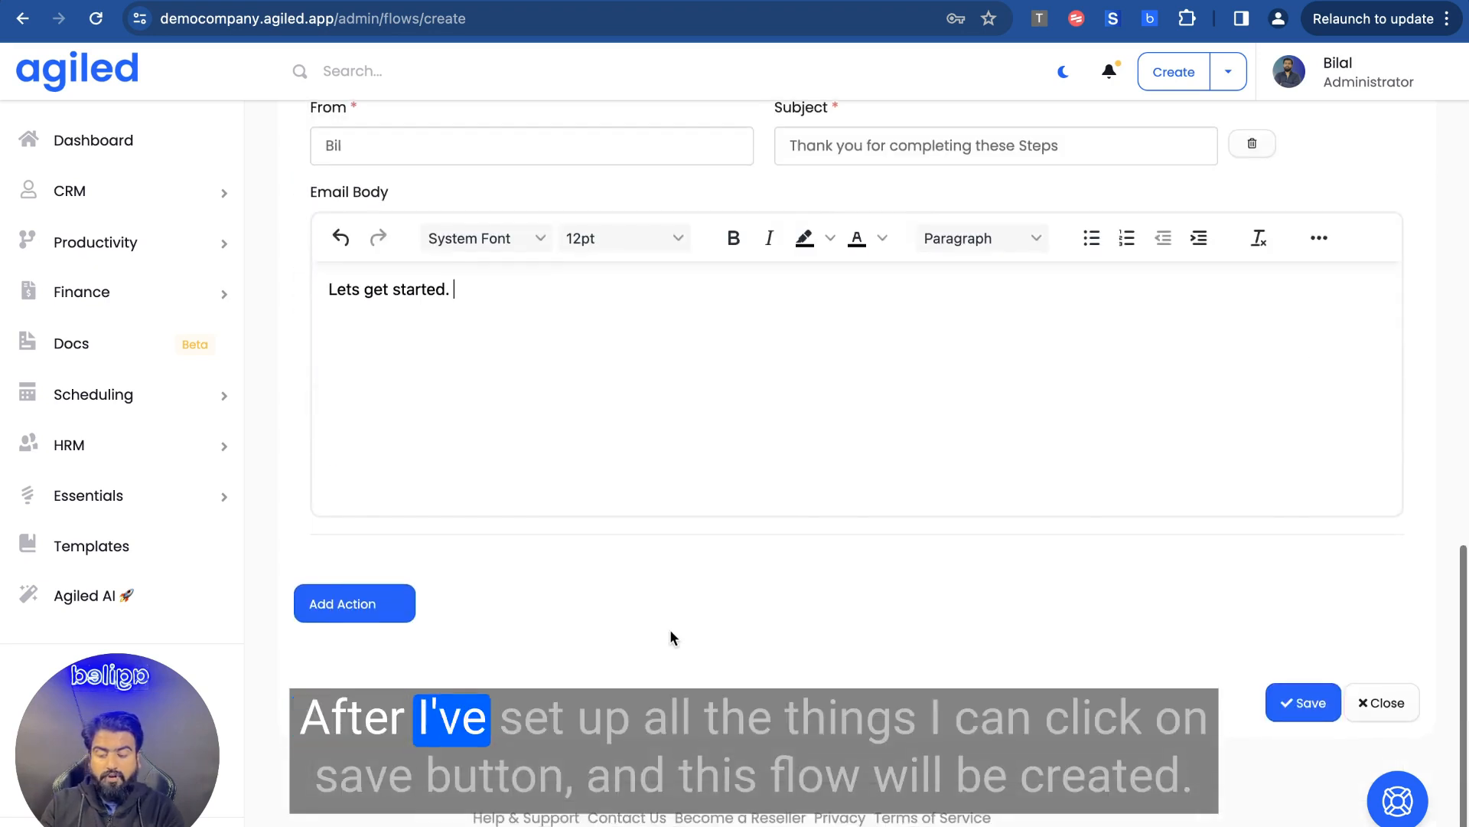
{"action": "left_click", "coordinate": [1303, 709]}
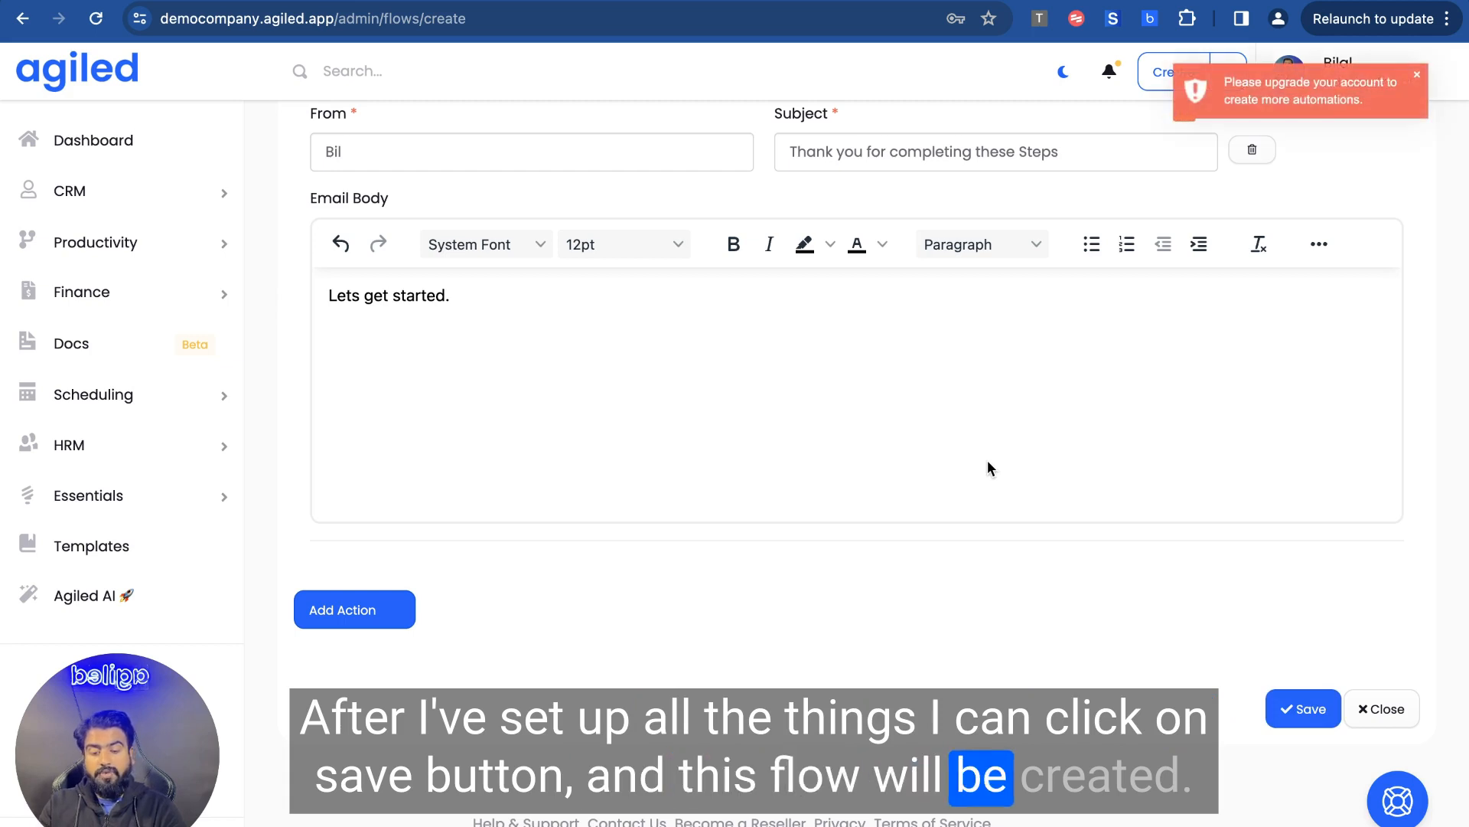
Look over the flow's file upload step and email action, and save the flow again
{"action": "scroll", "coordinate": [929, 381], "scroll_direction": "up", "scroll_amount": 5}
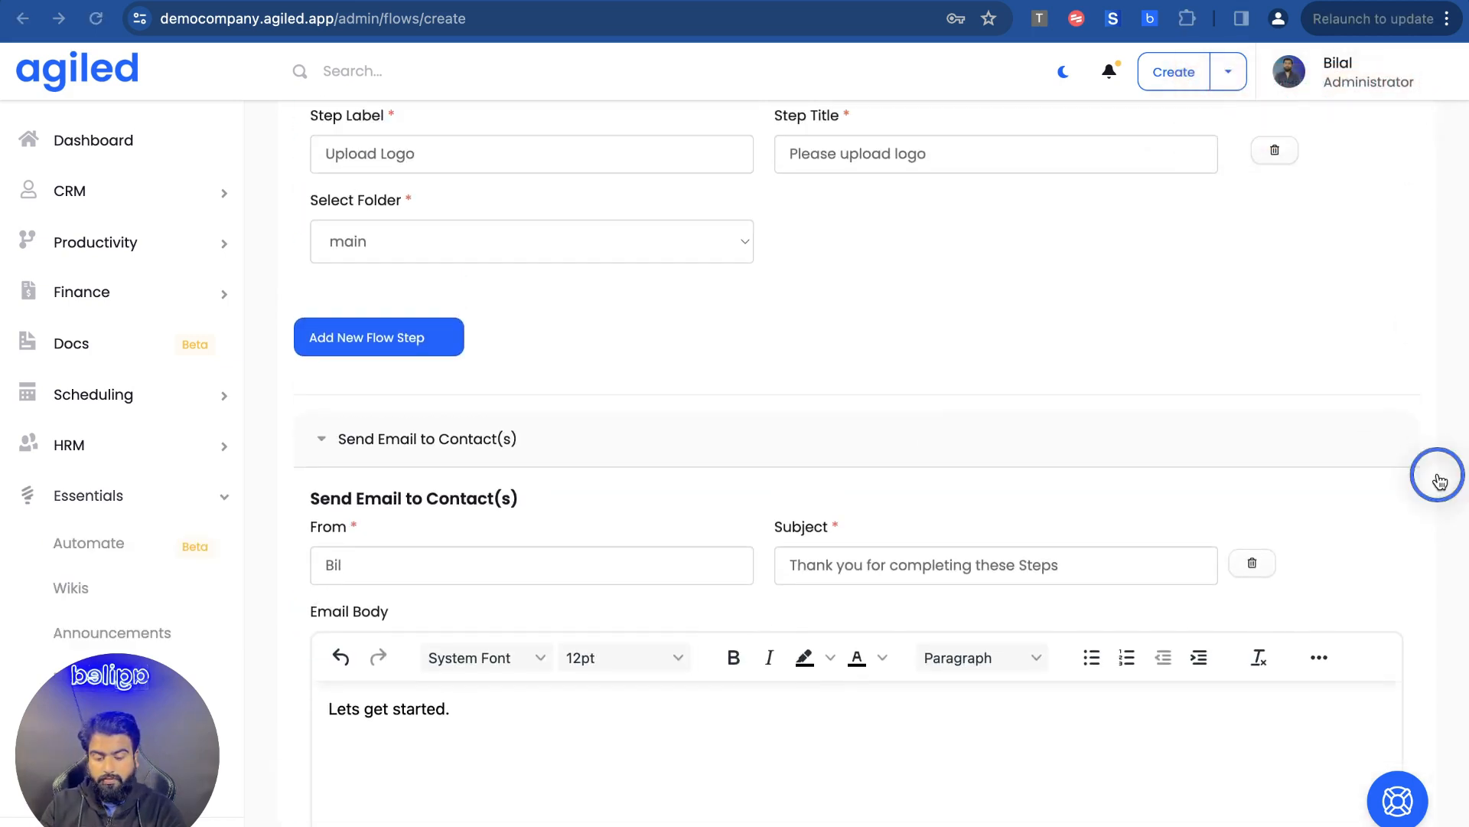
{"action": "scroll", "coordinate": [929, 420], "scroll_direction": "down", "scroll_amount": 5}
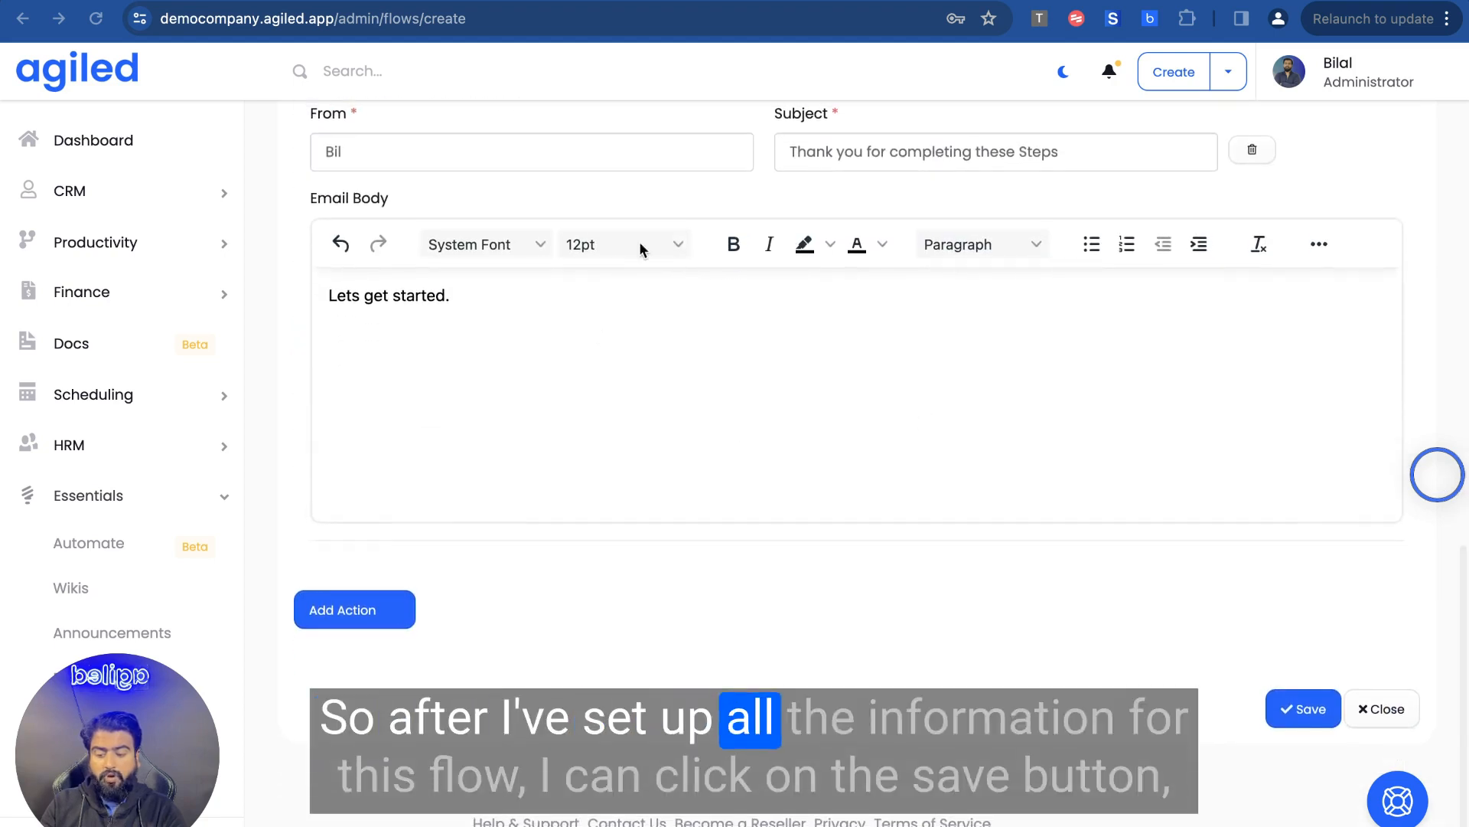
{"action": "scroll", "coordinate": [756, 355], "scroll_direction": "up", "scroll_amount": 1}
{"action": "scroll", "coordinate": [756, 355], "scroll_direction": "down", "scroll_amount": 1}
{"action": "left_click", "coordinate": [1301, 710]}
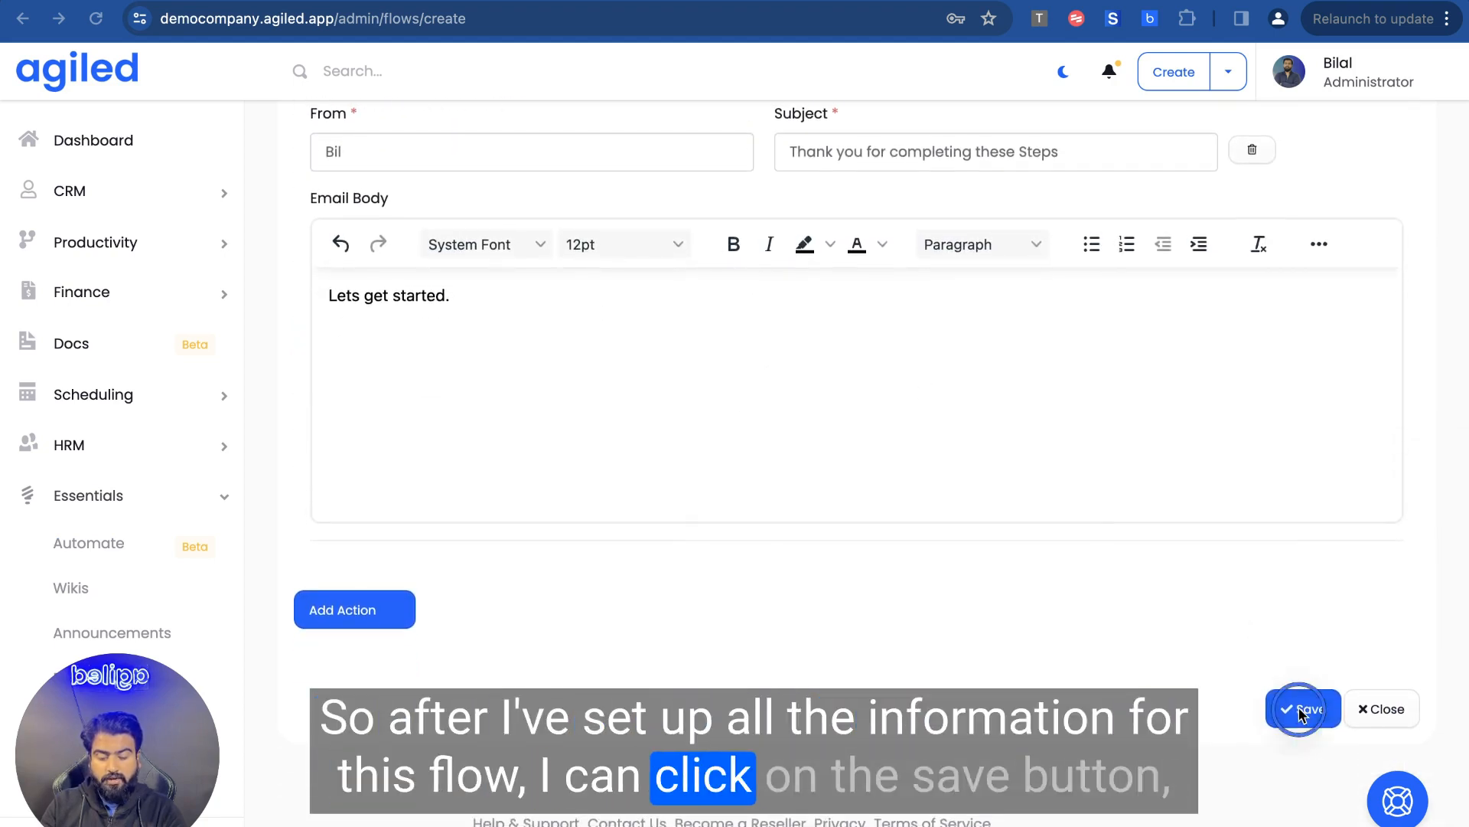